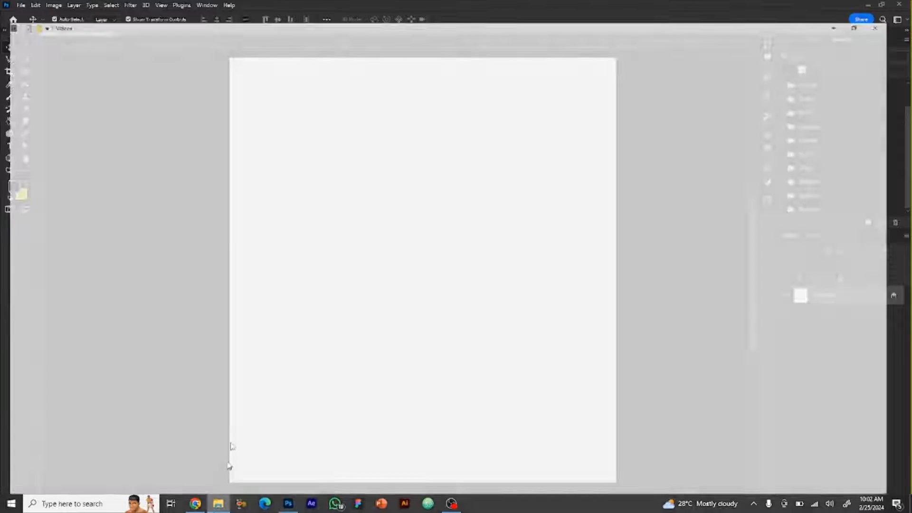
click(228, 464)
click(52, 86)
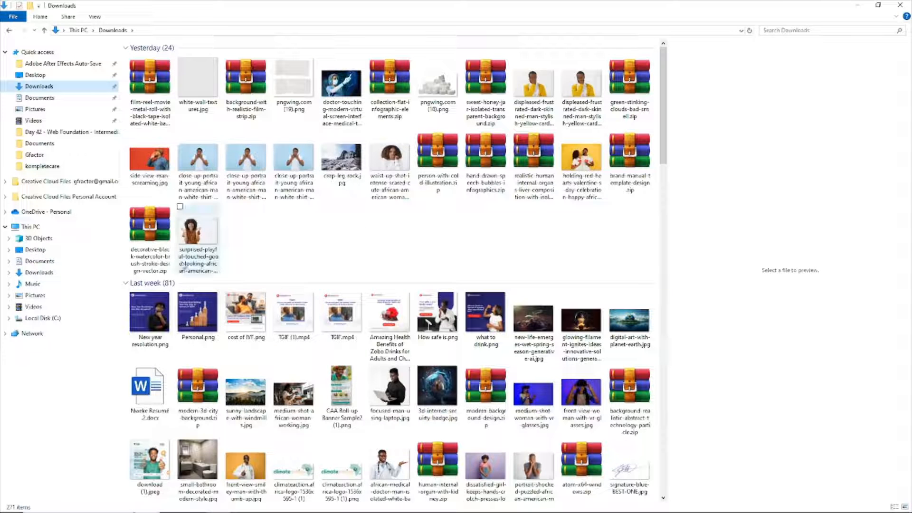
drag(203, 233, 397, 248)
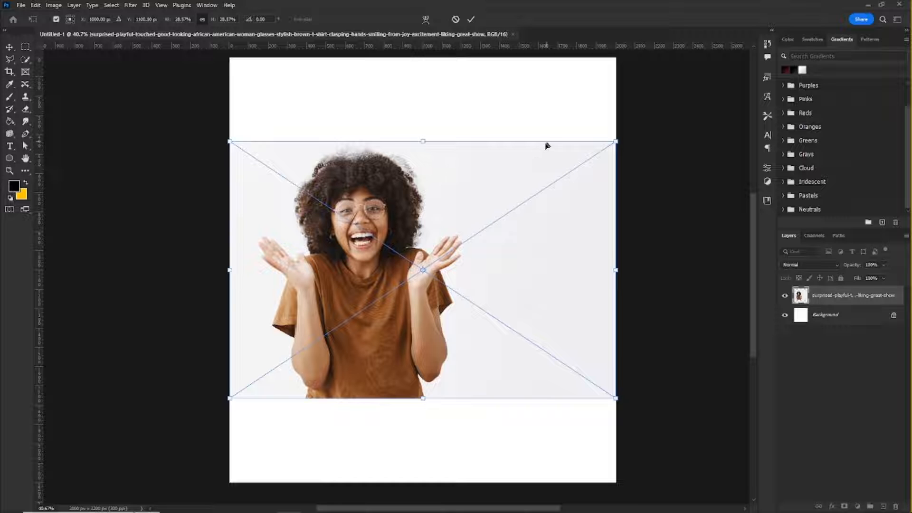
key(Escape)
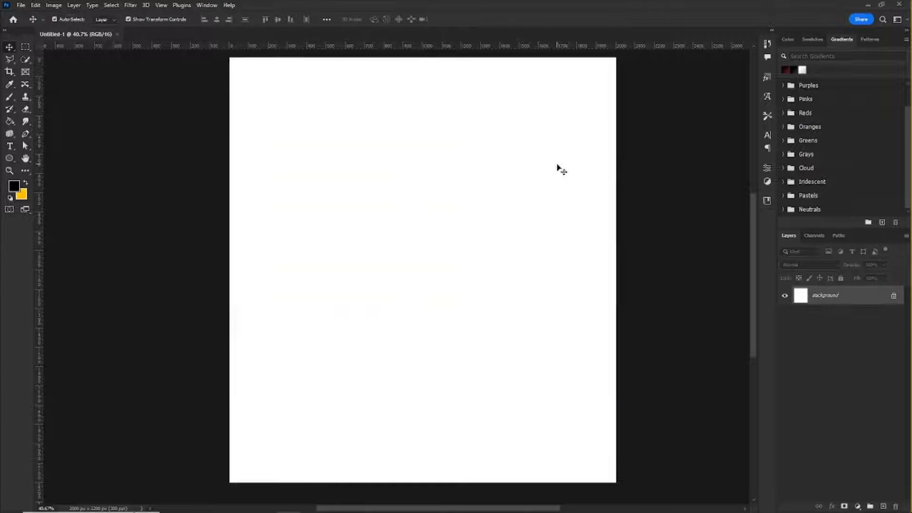
Step: Place the "surprised-playful-touched-good-looking" photo of the woman in glasses from Downloads as an embedded image
click(21, 5)
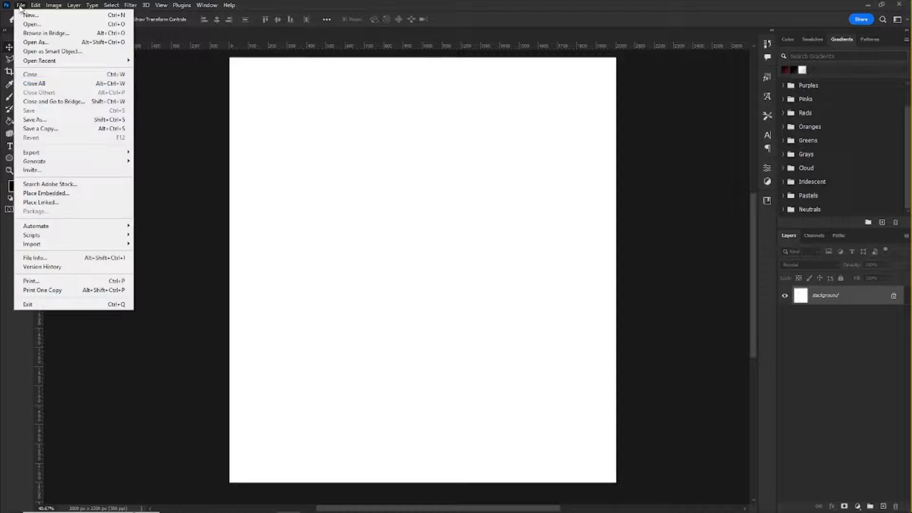
click(54, 193)
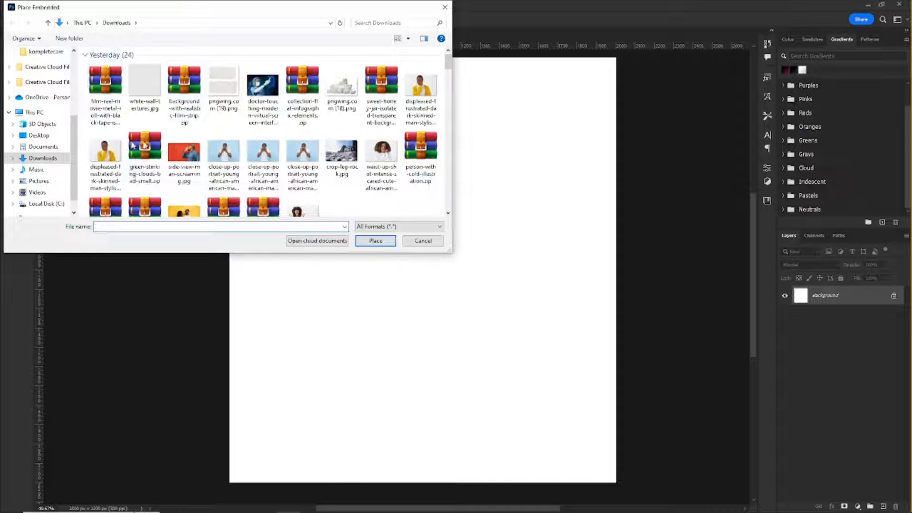
scroll(307, 174, down, 2)
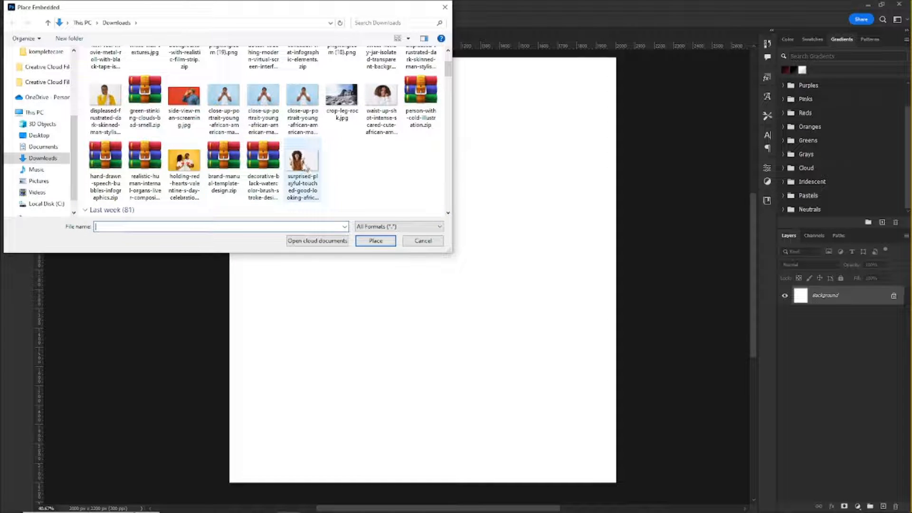
click(299, 165)
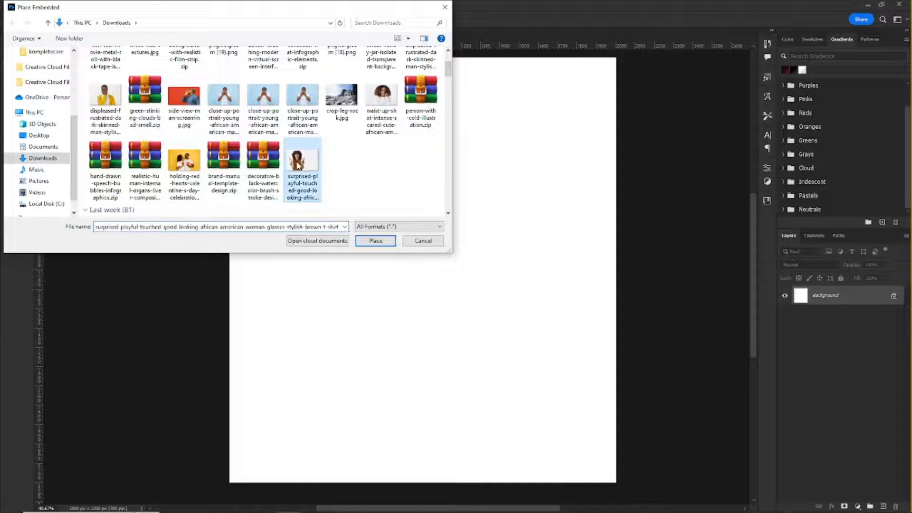
click(360, 240)
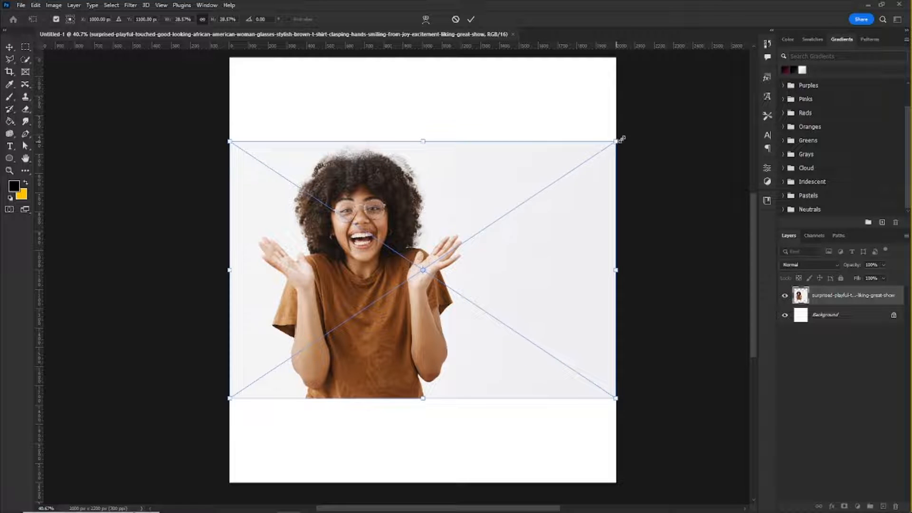
Step: Enlarge the placed photo past the canvas's side edge, commit the placement, and hide the Background layer
drag(621, 139, 722, 55)
key(Return)
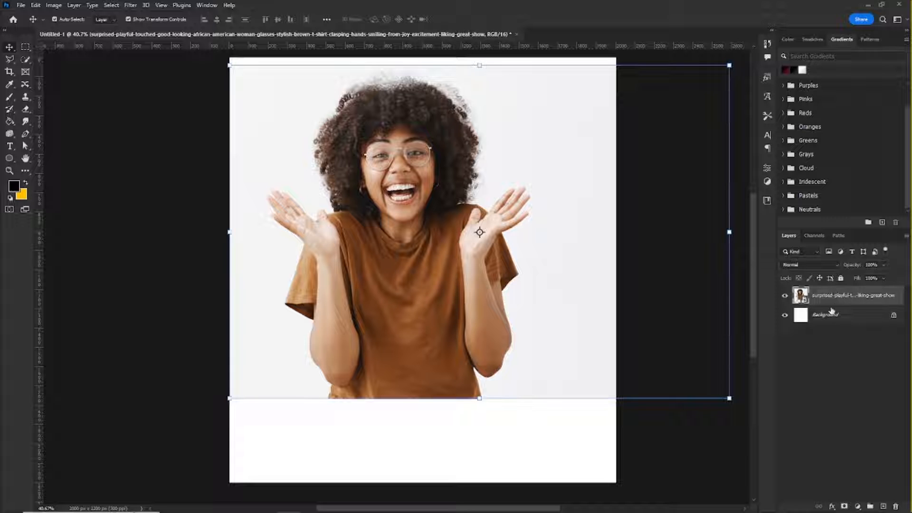
click(785, 316)
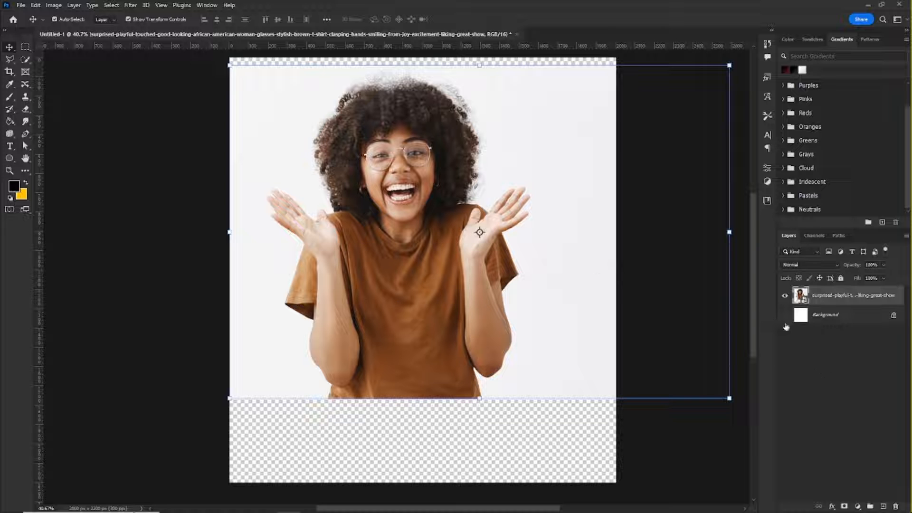
Step: Examine the woman's hair and hands against the plain photo backdrop
scroll(400, 156, up, 3)
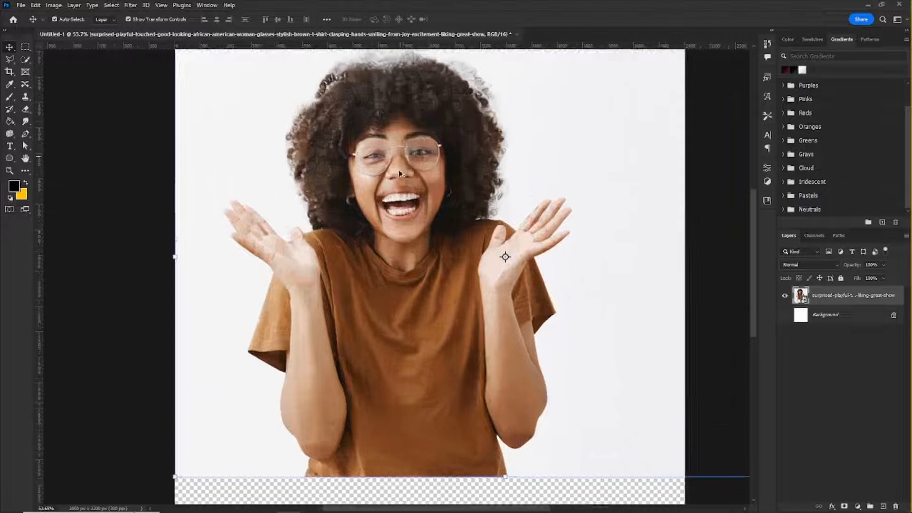
scroll(399, 167, down, 5)
scroll(401, 122, up, 4)
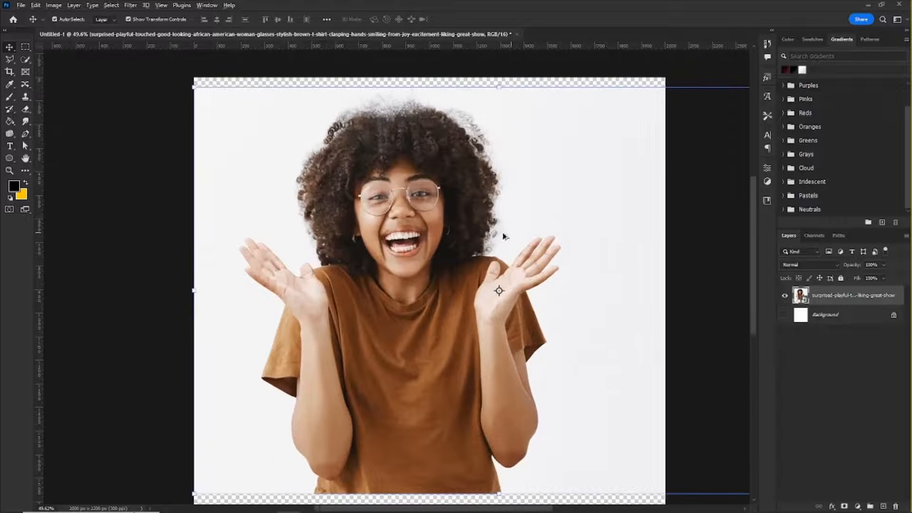
scroll(502, 238, down, 4)
scroll(475, 235, up, 2)
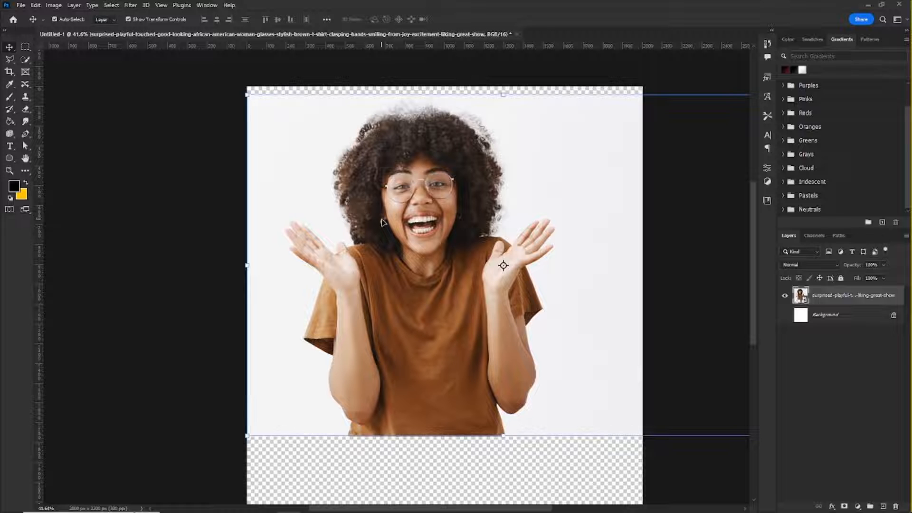
scroll(415, 167, down, 3)
scroll(415, 166, up, 3)
scroll(416, 167, down, 2)
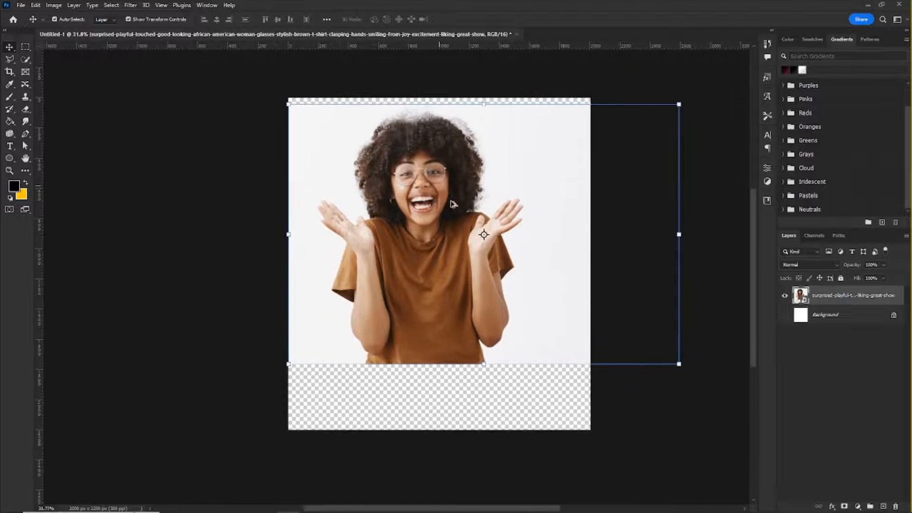
scroll(415, 166, up, 1)
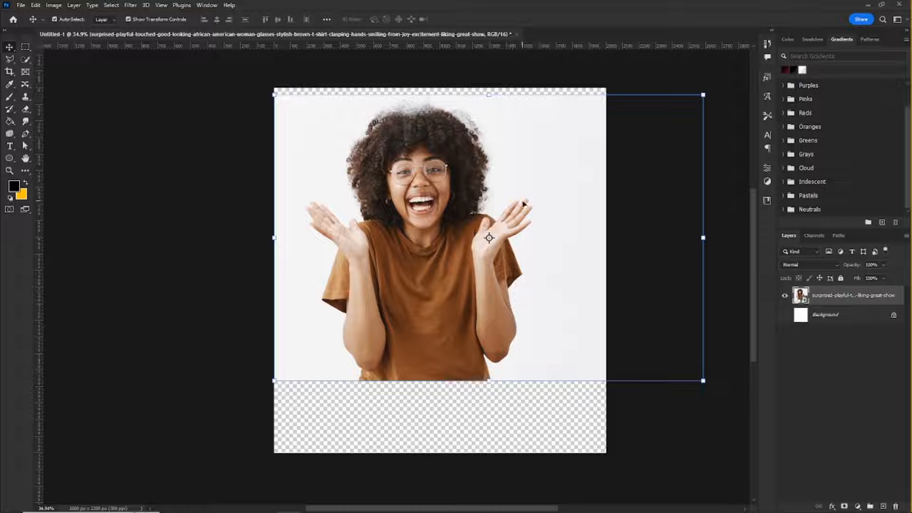
Step: Select the woman with the Quick Selection tool and mask out the photo backdrop with a layer mask
click(26, 60)
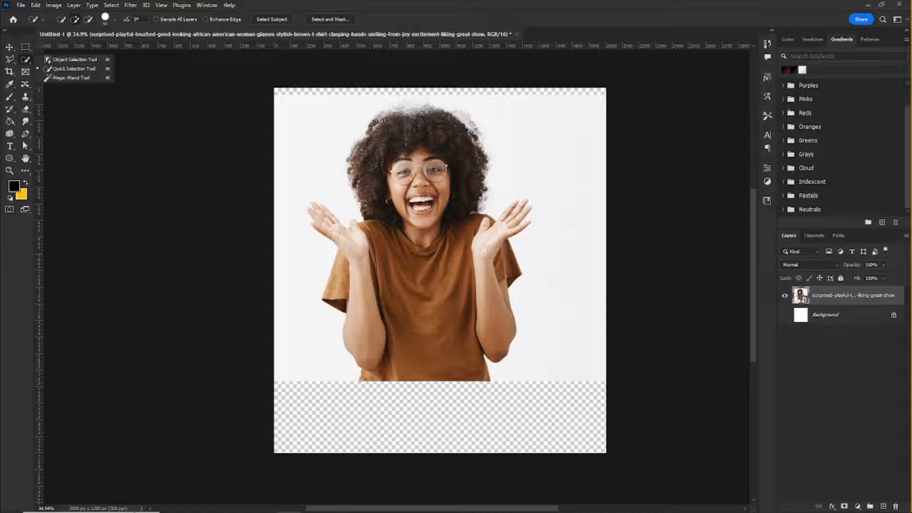
mouse_move(409, 145)
mouse_down()
mouse_move(438, 147)
mouse_move(438, 229)
mouse_move(428, 248)
mouse_move(365, 273)
mouse_move(351, 265)
mouse_move(327, 218)
mouse_up()
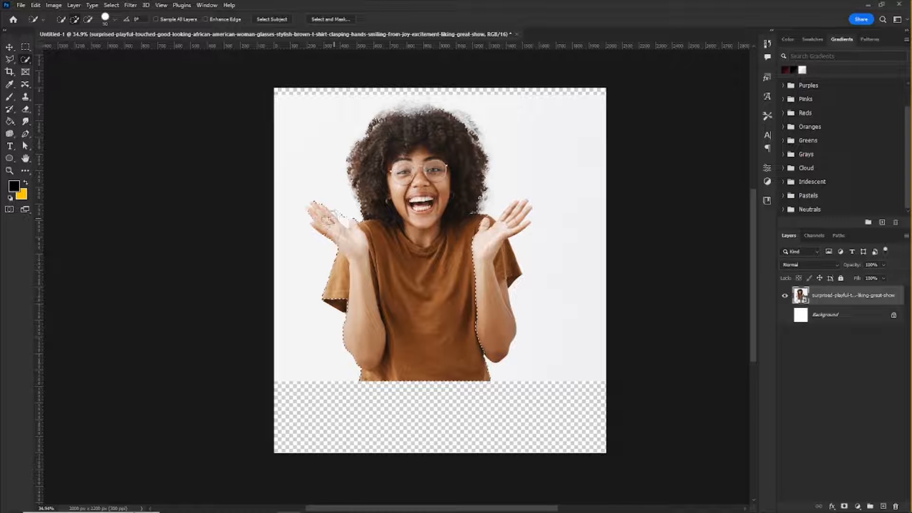
scroll(343, 218, up, 3)
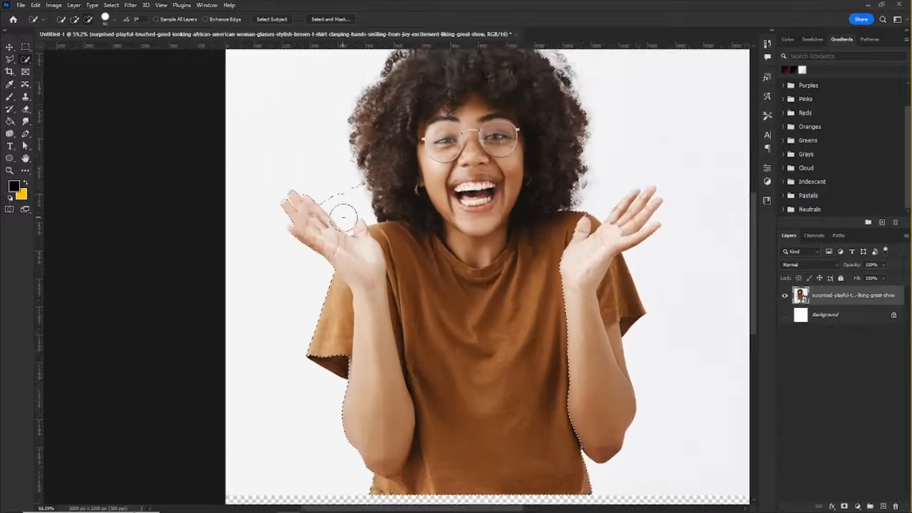
scroll(343, 217, up, 2)
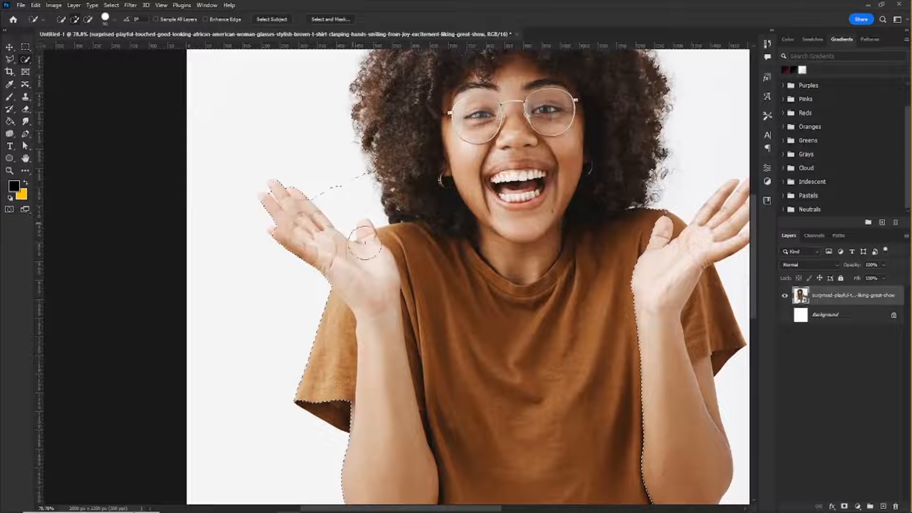
scroll(365, 242, down, 3)
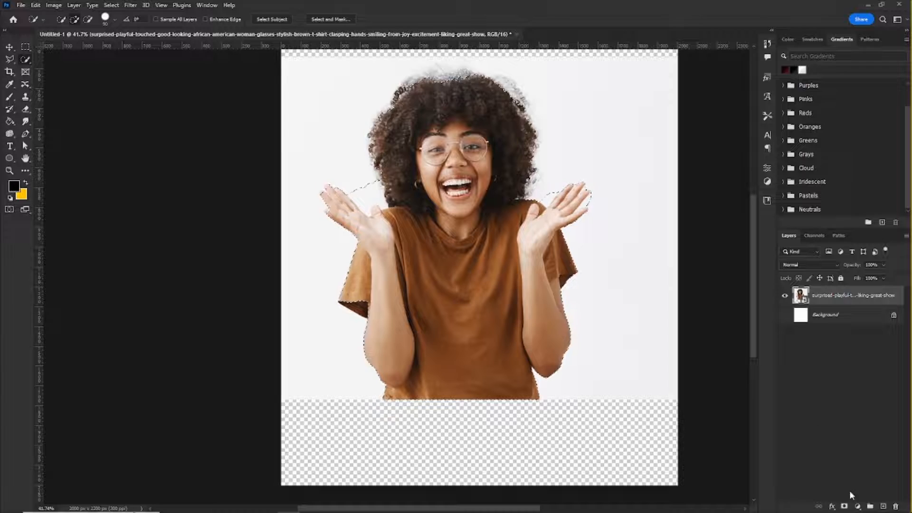
click(844, 507)
Step: Examine the masked cutout's edges around both hands and the hair
scroll(362, 203, up, 7)
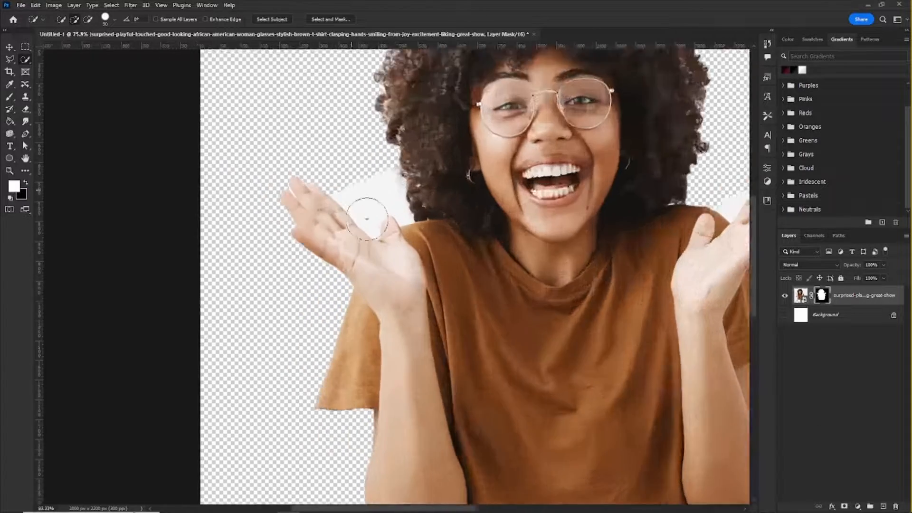
scroll(318, 167, down, 6)
scroll(561, 188, up, 3)
scroll(561, 189, up, 2)
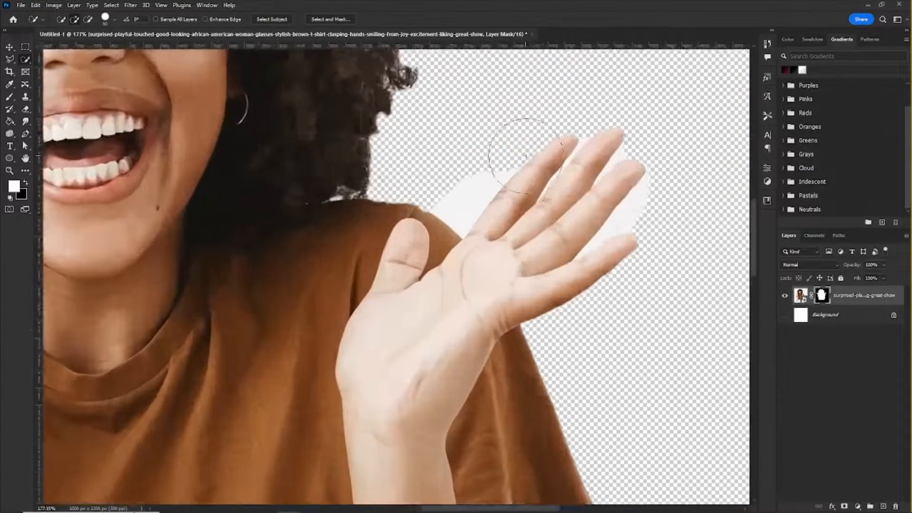
scroll(518, 143, down, 5)
scroll(359, 93, up, 2)
scroll(358, 93, up, 3)
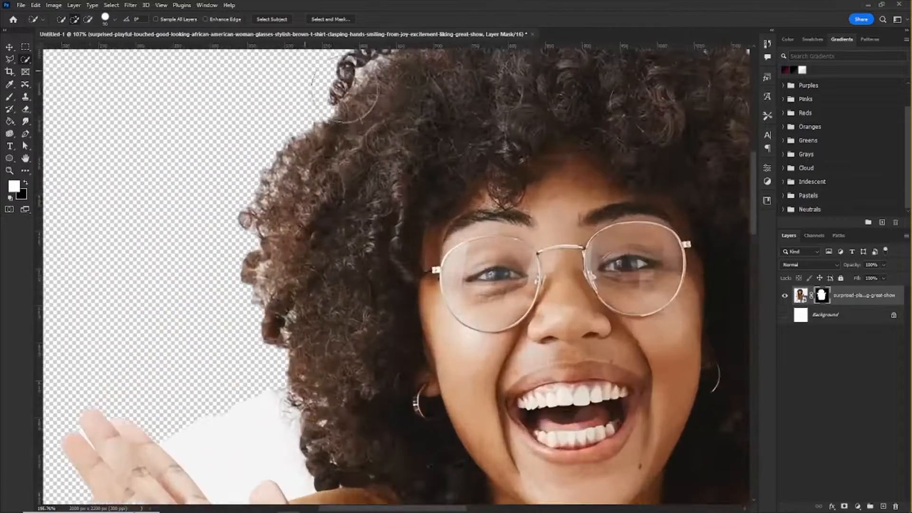
scroll(347, 147, down, 5)
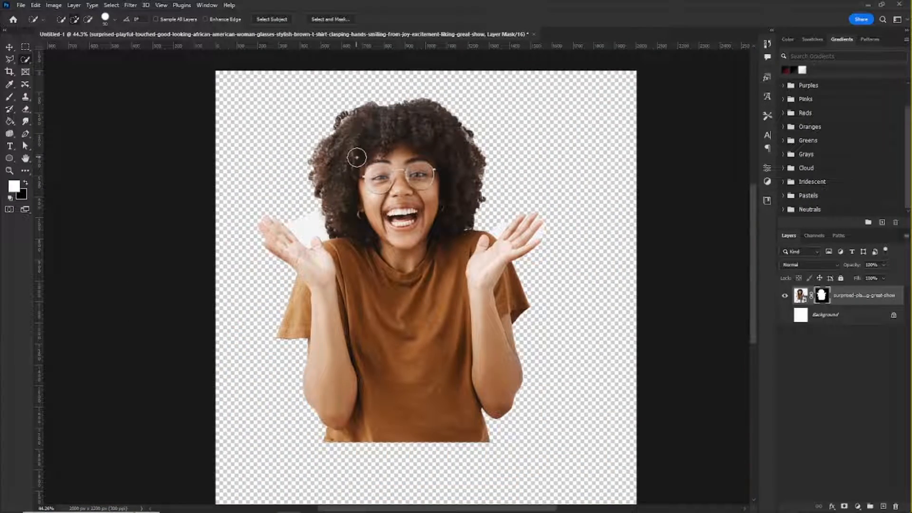
Step: Undo the layer mask, clear the selection, and return to the Move tool
key(ctrl+z)
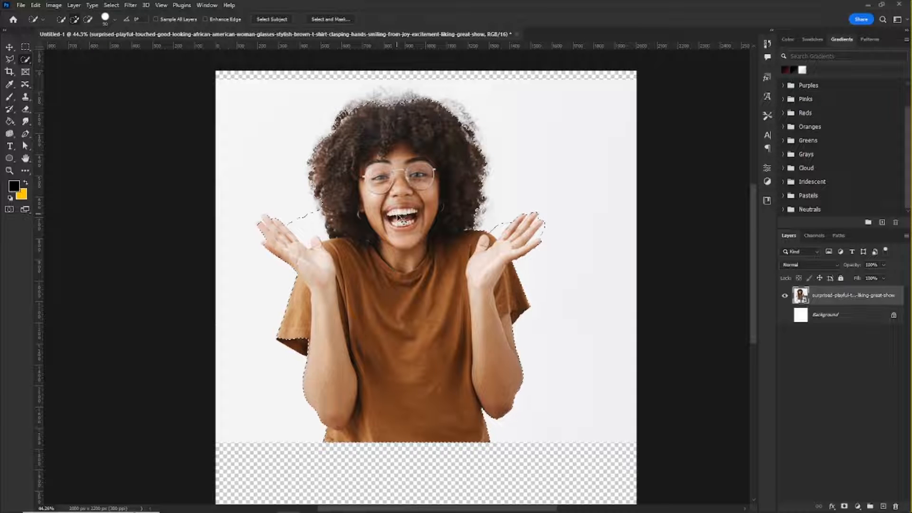
key(ctrl+d)
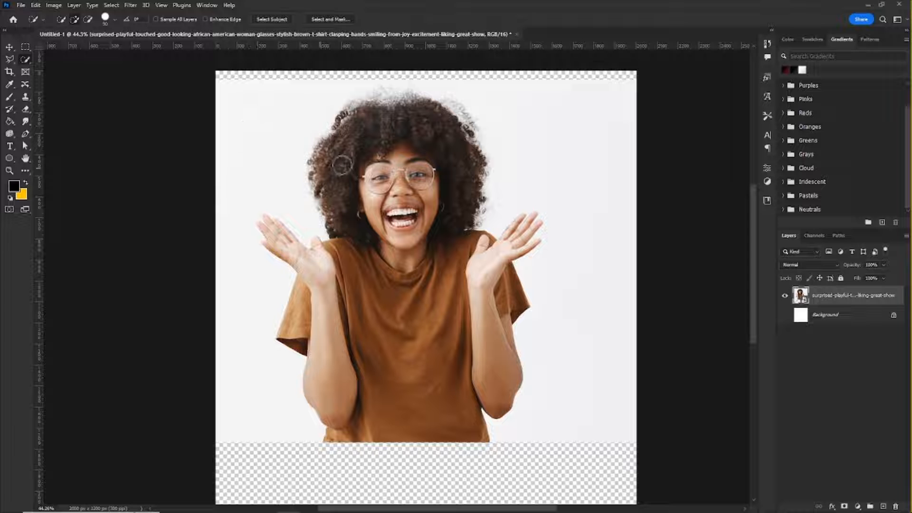
click(8, 48)
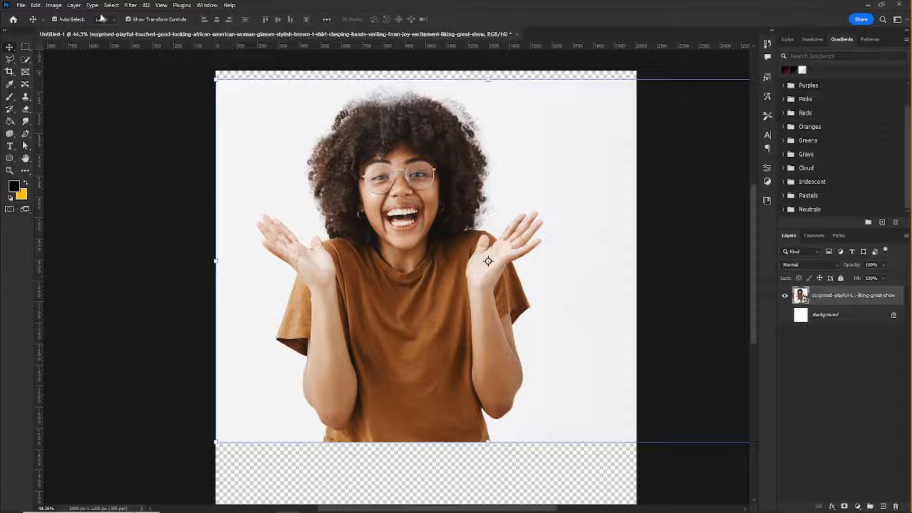
Step: Select the woman on the photo layer automatically with the Select Subject command
double_click(829, 297)
click(112, 5)
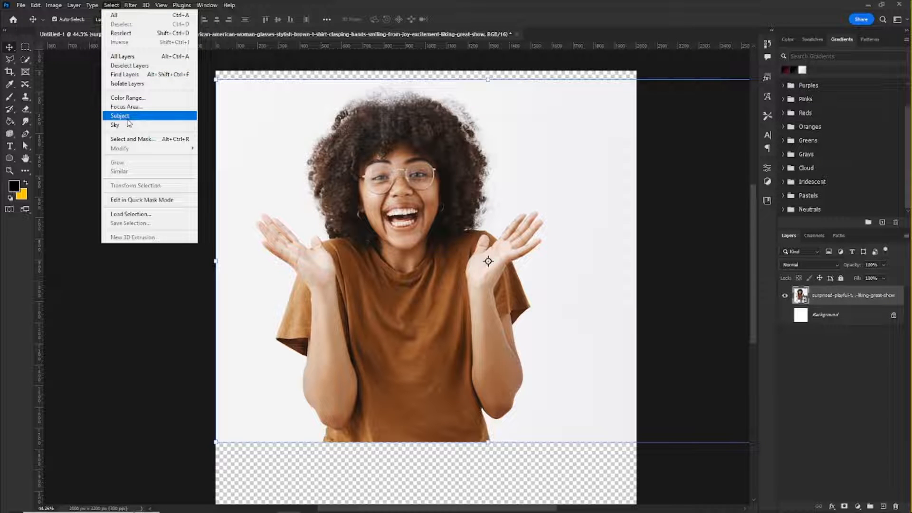
click(126, 118)
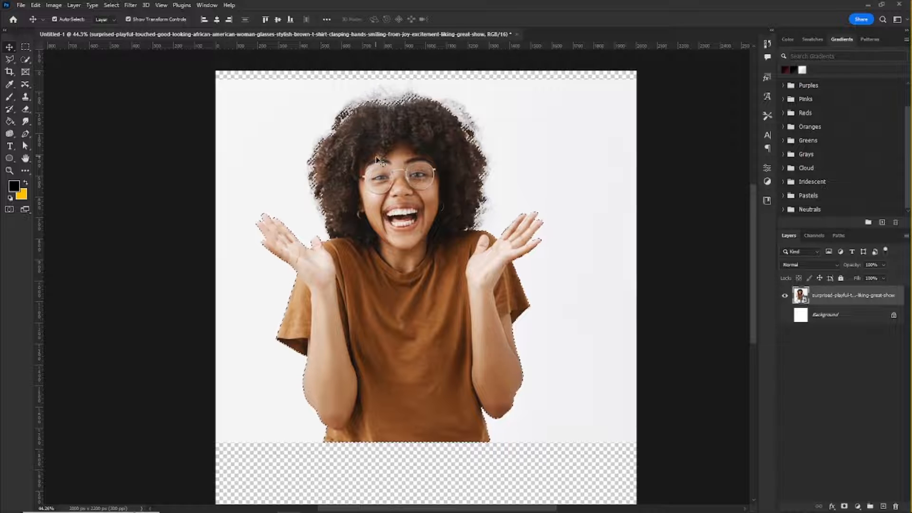
Step: Examine the subject selection's outline around the hair, arms and the gaps between the fingers
scroll(362, 122, up, 2)
scroll(369, 117, up, 1)
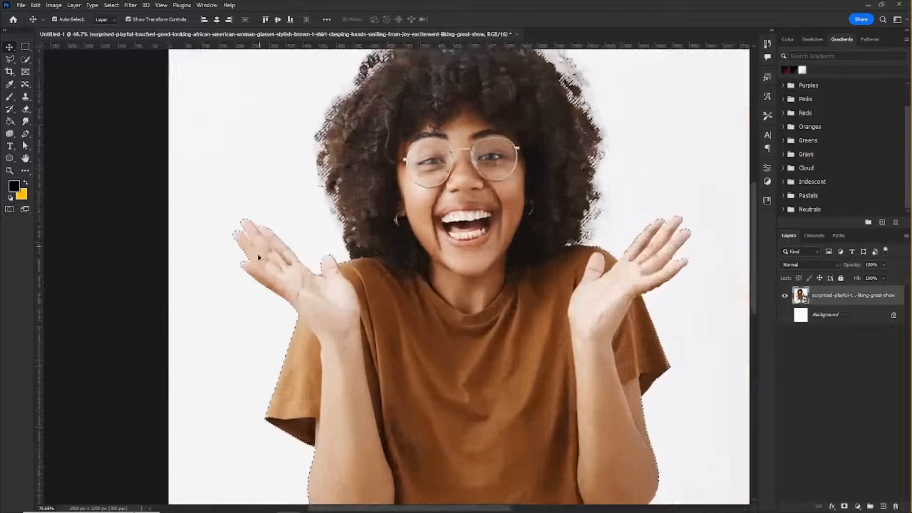
scroll(234, 265, up, 4)
scroll(259, 189, down, 5)
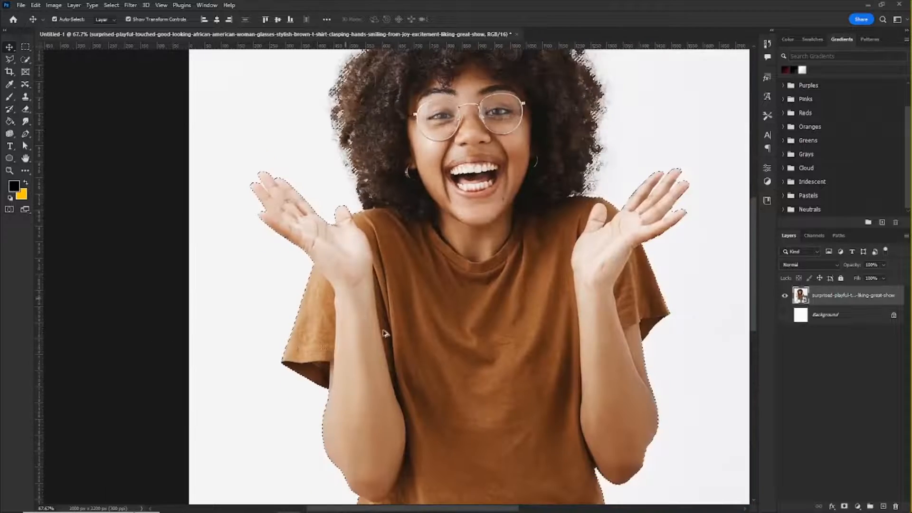
scroll(692, 346, up, 4)
scroll(609, 275, down, 4)
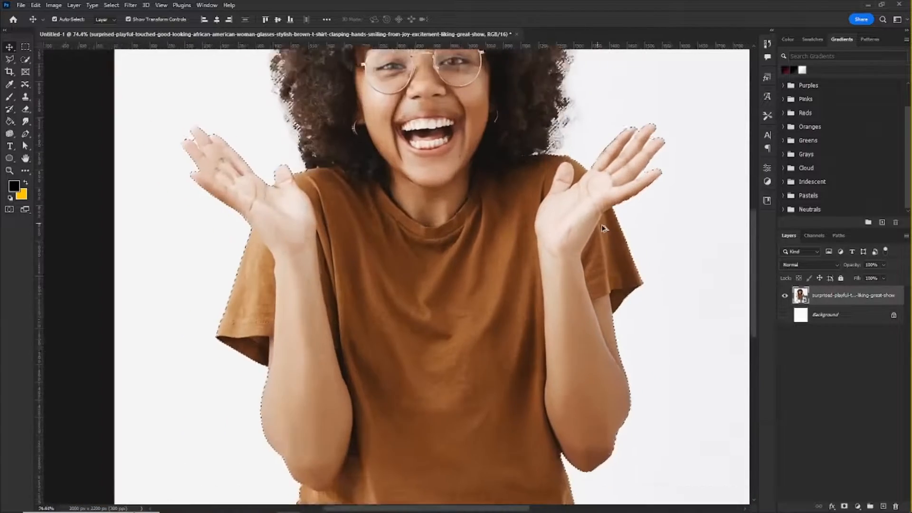
scroll(562, 213, up, 1)
scroll(562, 212, down, 3)
scroll(561, 213, up, 1)
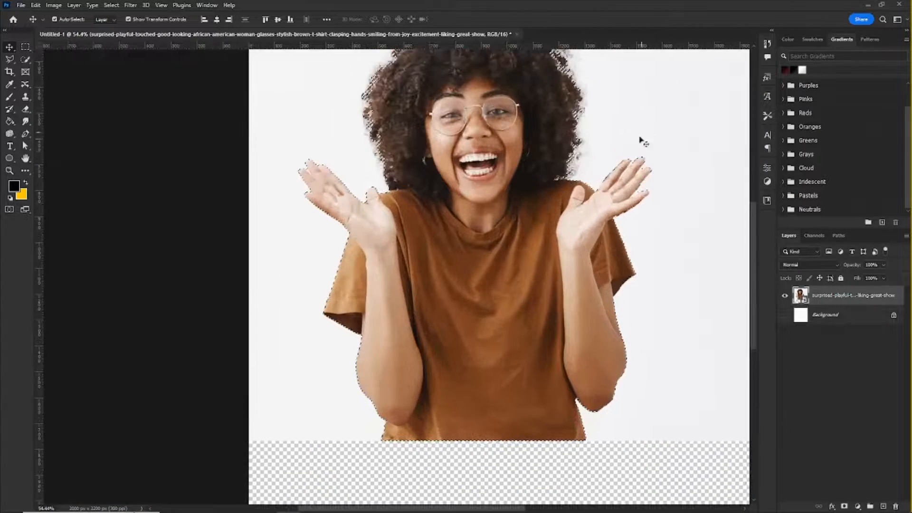
scroll(639, 143, up, 4)
scroll(662, 168, up, 5)
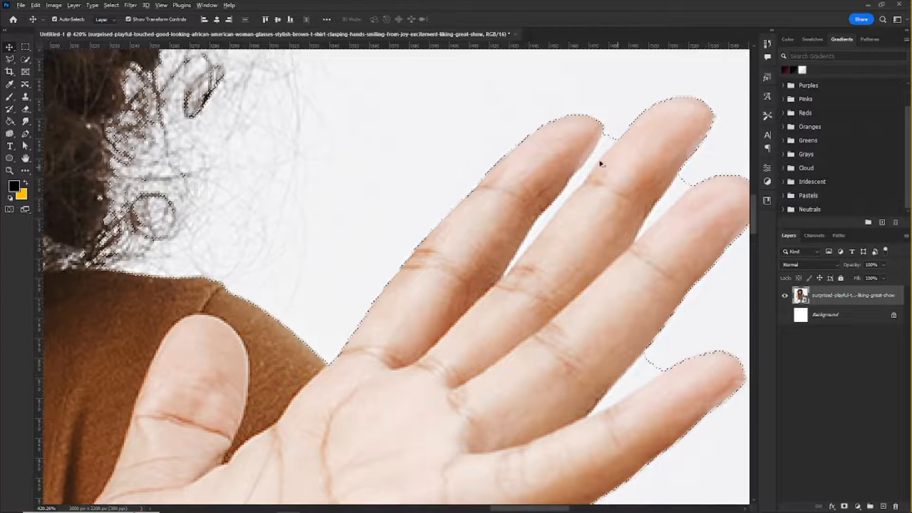
scroll(618, 280, down, 3)
scroll(619, 269, down, 2)
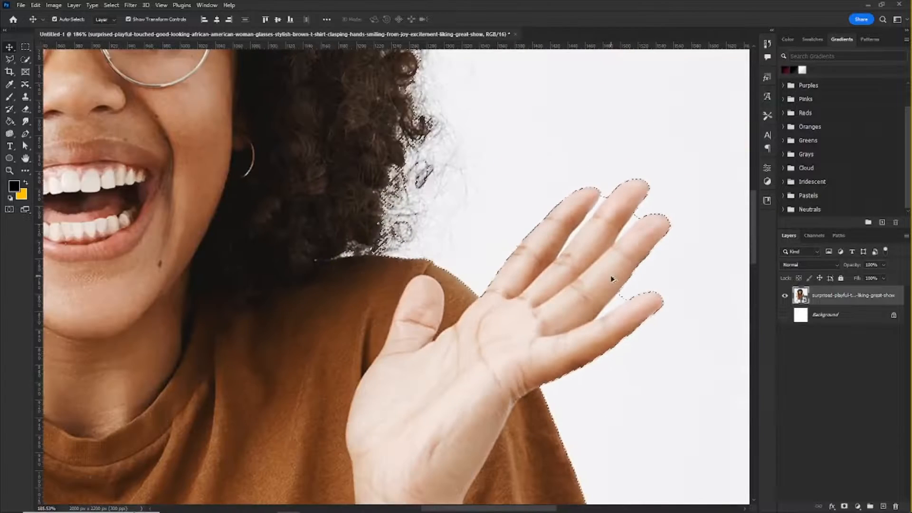
Step: Switch to the Polygonal Lasso tool for the finger gaps of the woman's left hand
scroll(609, 208, up, 3)
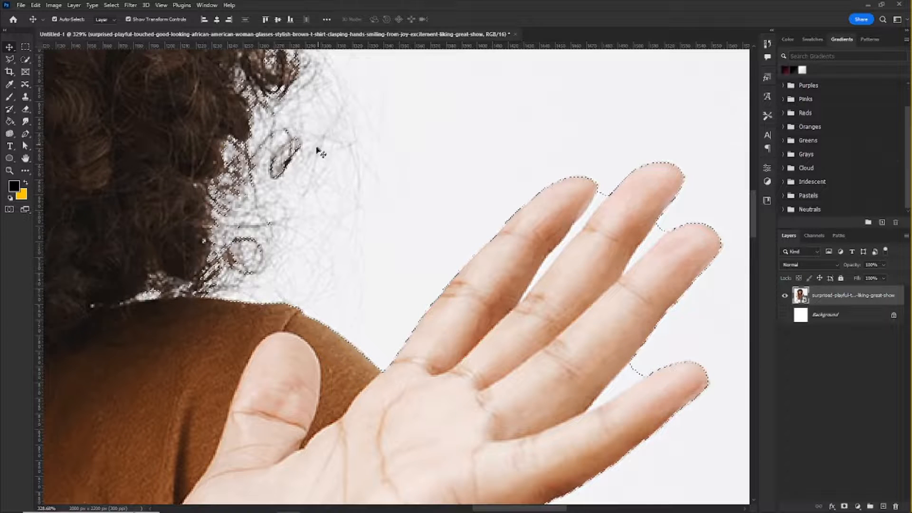
scroll(419, 167, down, 6)
scroll(147, 245, up, 4)
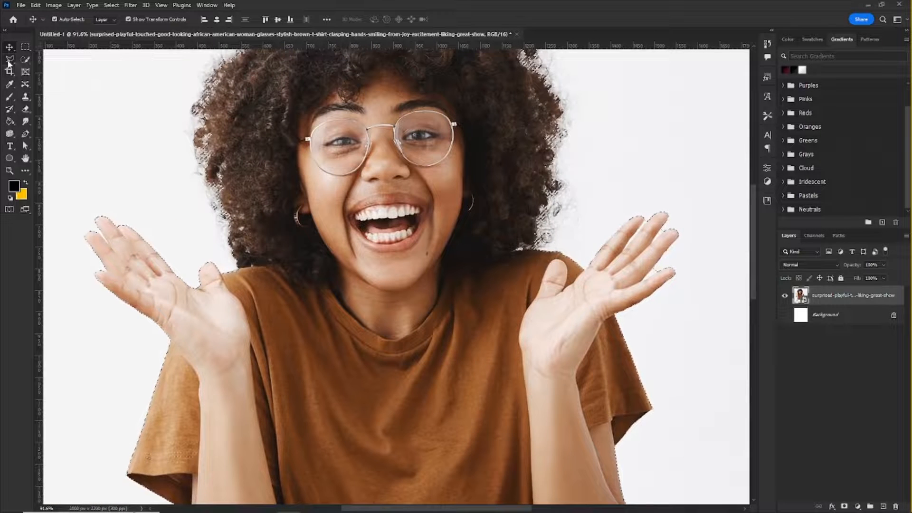
click(9, 61)
click(57, 68)
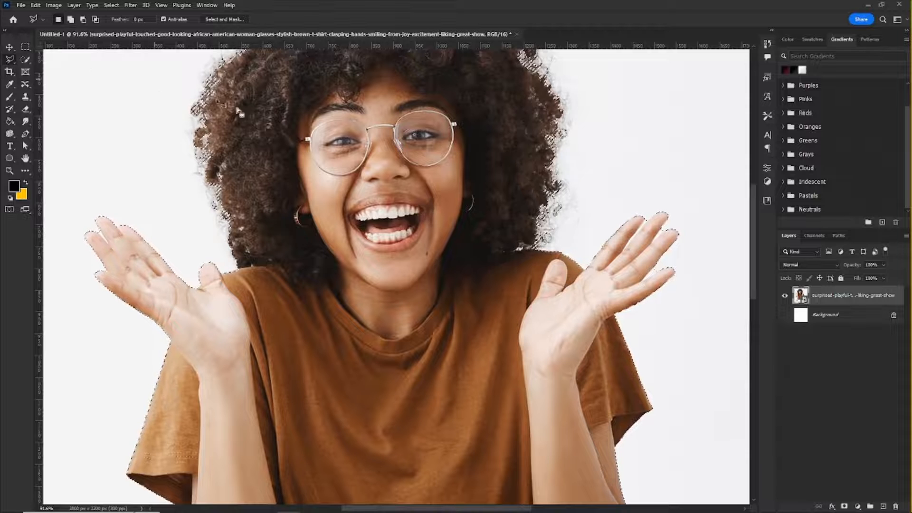
scroll(671, 286, up, 2)
scroll(639, 212, down, 1)
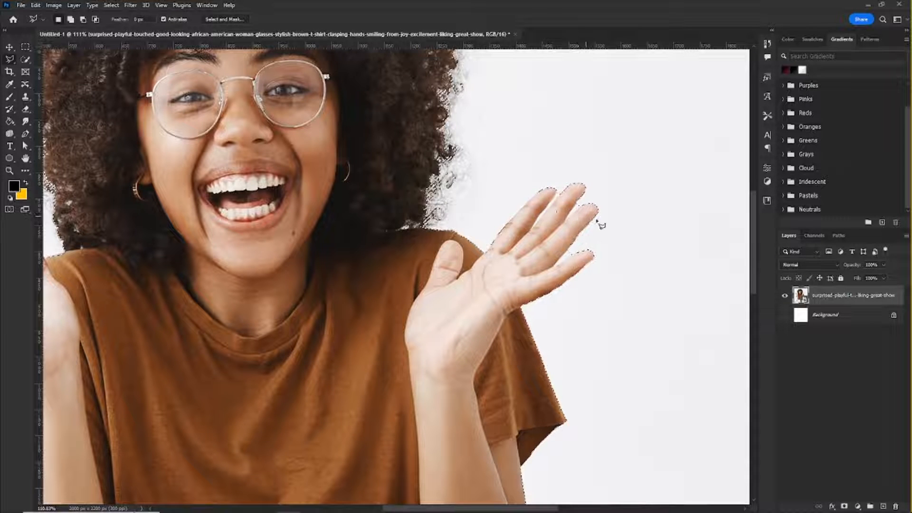
scroll(596, 220, up, 4)
scroll(547, 185, up, 1)
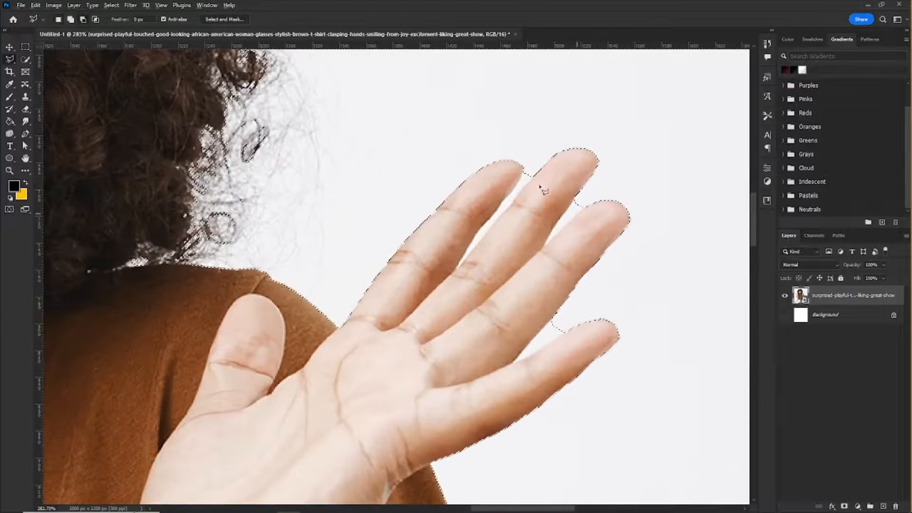
scroll(517, 183, up, 2)
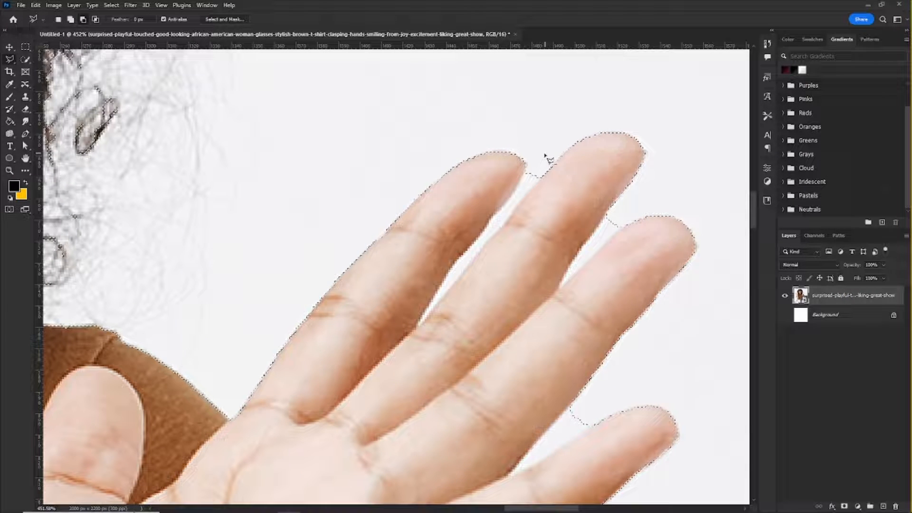
click(561, 114)
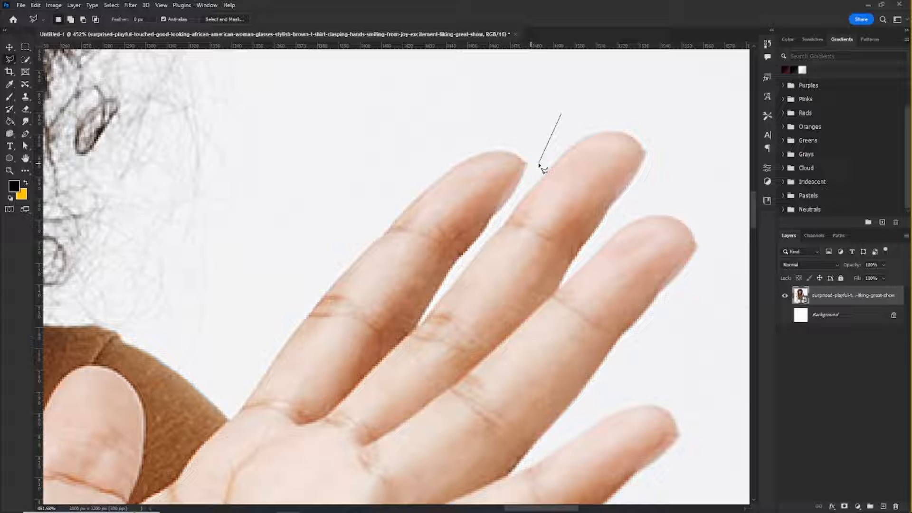
click(580, 162)
click(504, 217)
double_click(573, 214)
key(ctrl+z)
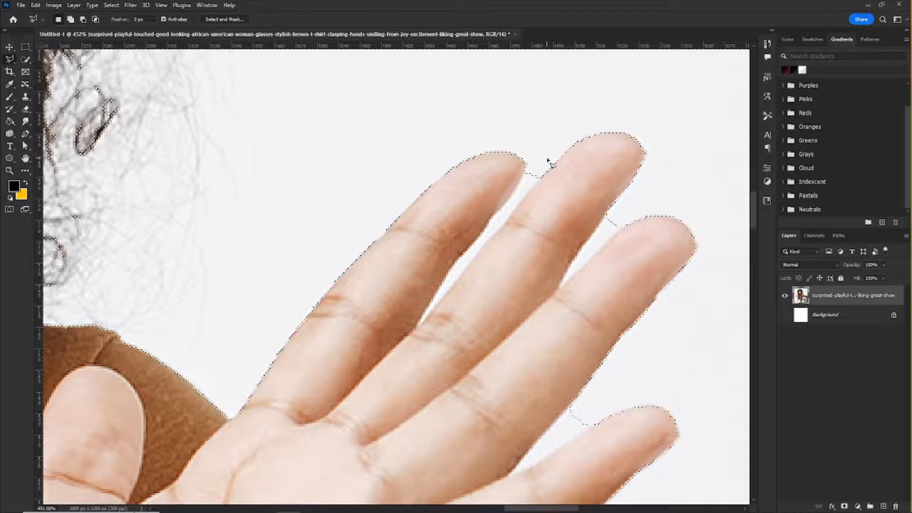
Step: Subtract the gap between the middle and ring fingers of her left hand from the selection with the Polygonal Lasso
scroll(578, 187, up, 2)
scroll(539, 142, down, 3)
scroll(541, 144, down, 1)
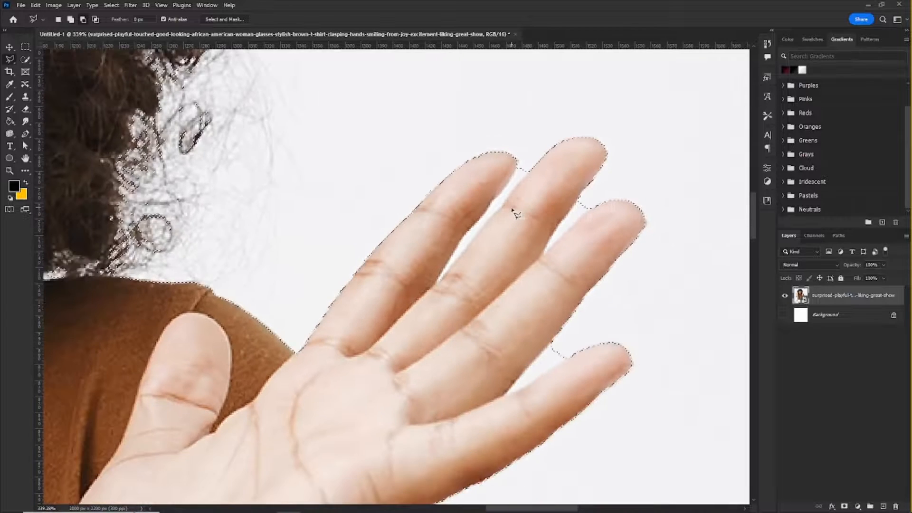
scroll(514, 187, up, 4)
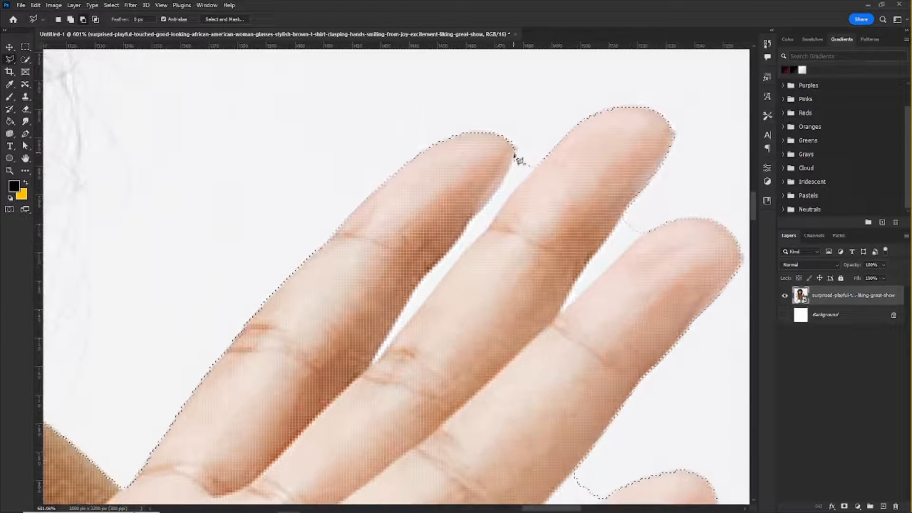
scroll(519, 160, down, 2)
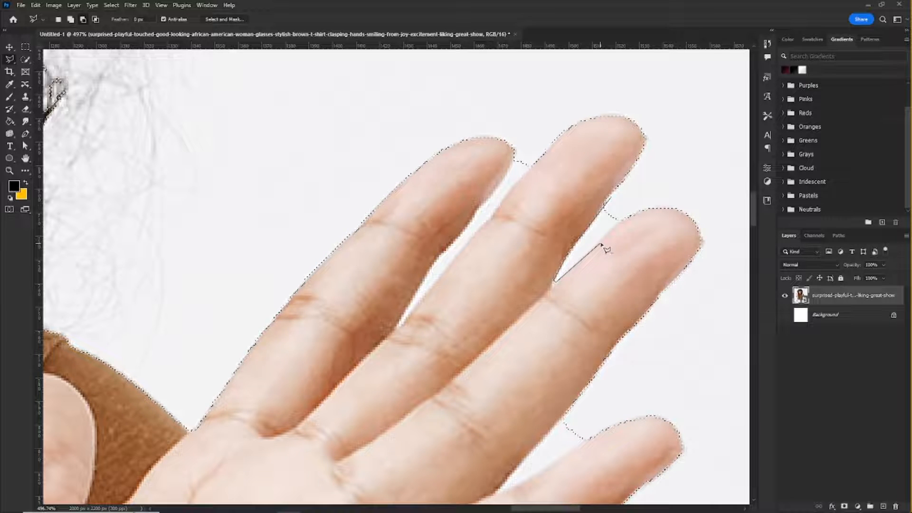
click(635, 211)
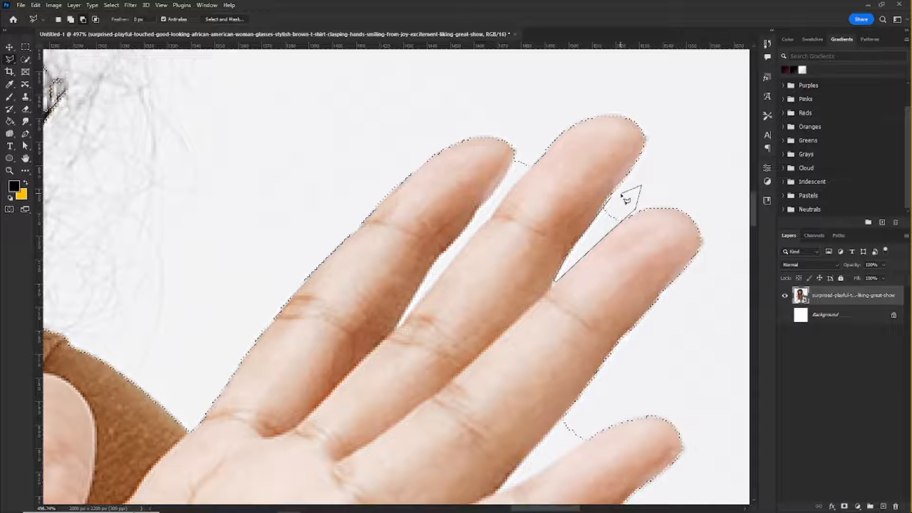
click(627, 195)
scroll(606, 342, down, 5)
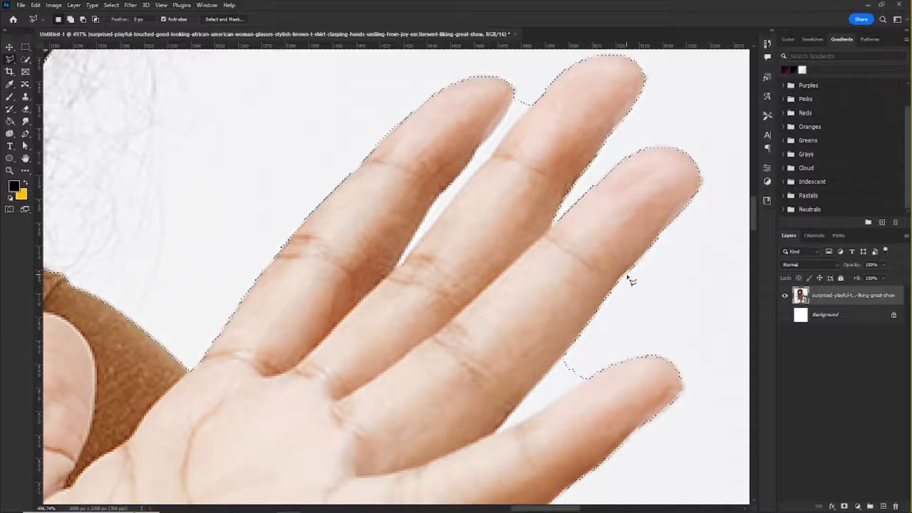
Step: Outline the gap between the ring and little fingers of her left hand and subtract it from the selection
alt+click(571, 285)
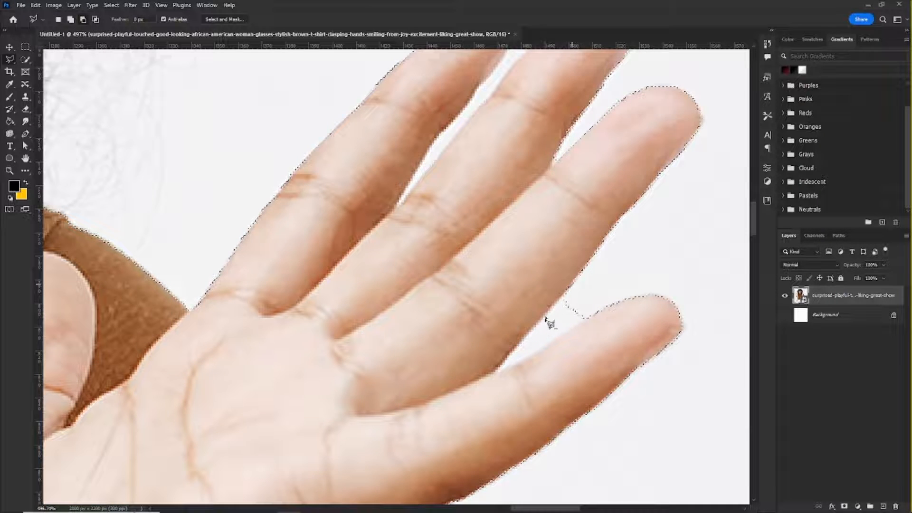
click(541, 317)
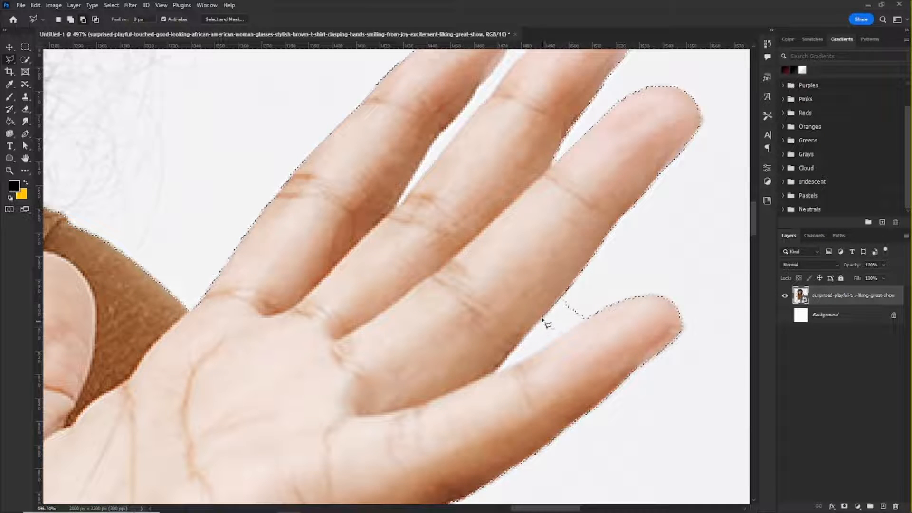
click(496, 372)
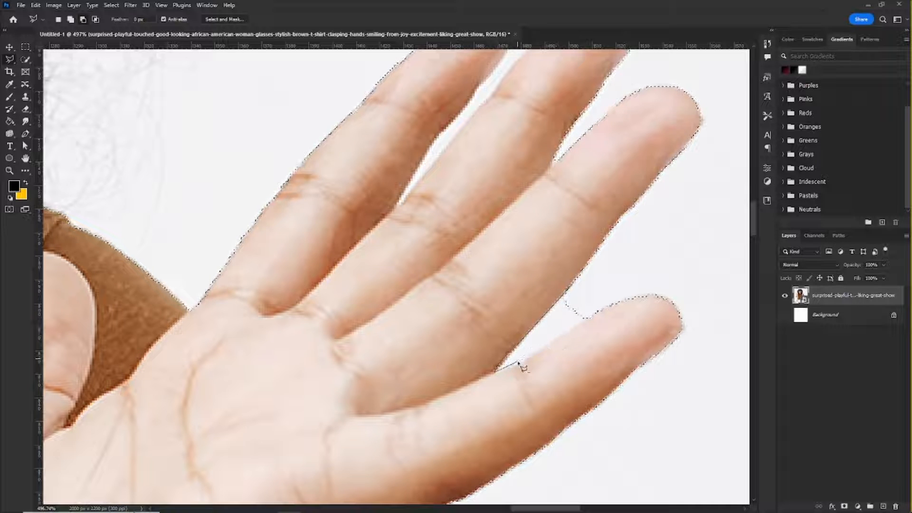
click(595, 310)
click(579, 272)
scroll(495, 317, down, 5)
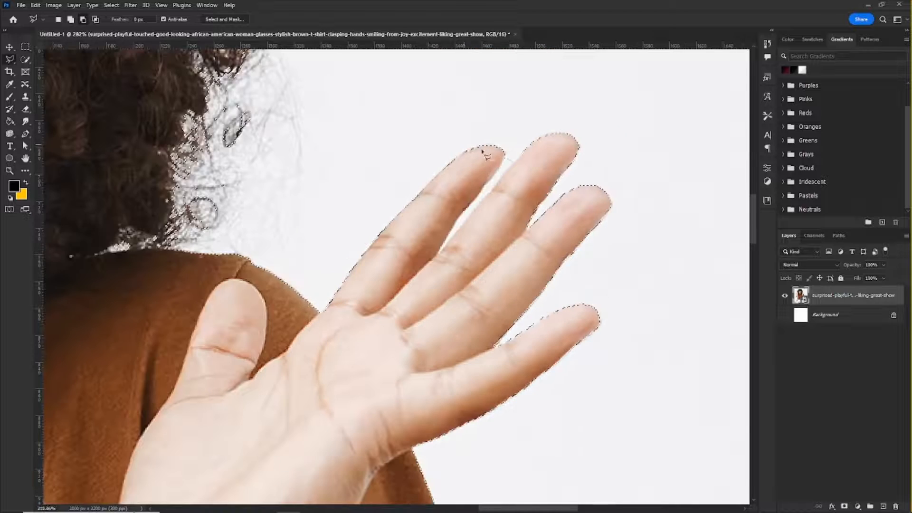
Step: Trace the narrow gap between the index and middle fingers of her left hand and subtract it from the selection
scroll(482, 152, up, 7)
click(533, 157)
click(519, 188)
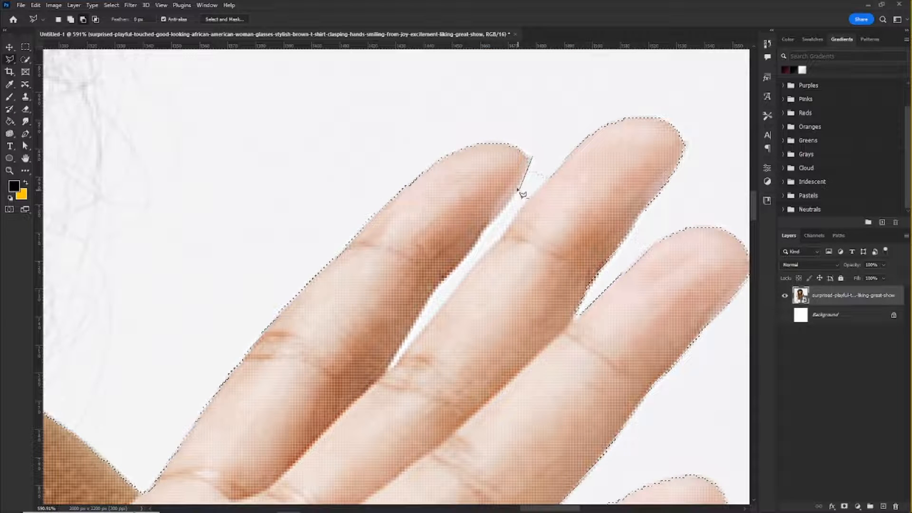
click(493, 222)
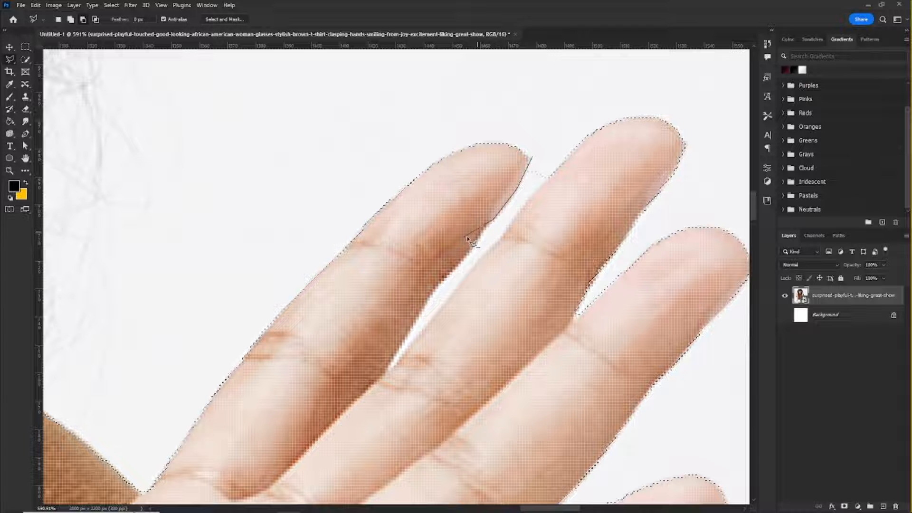
click(483, 231)
click(460, 265)
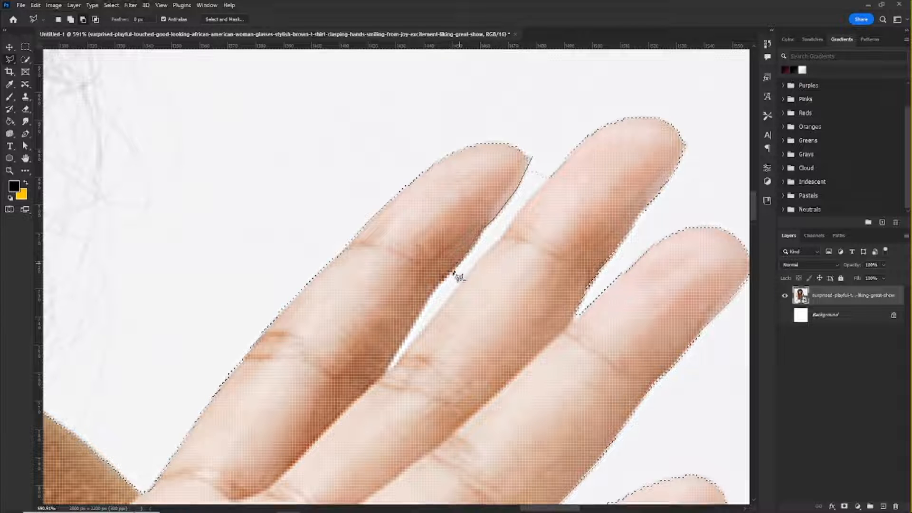
click(433, 290)
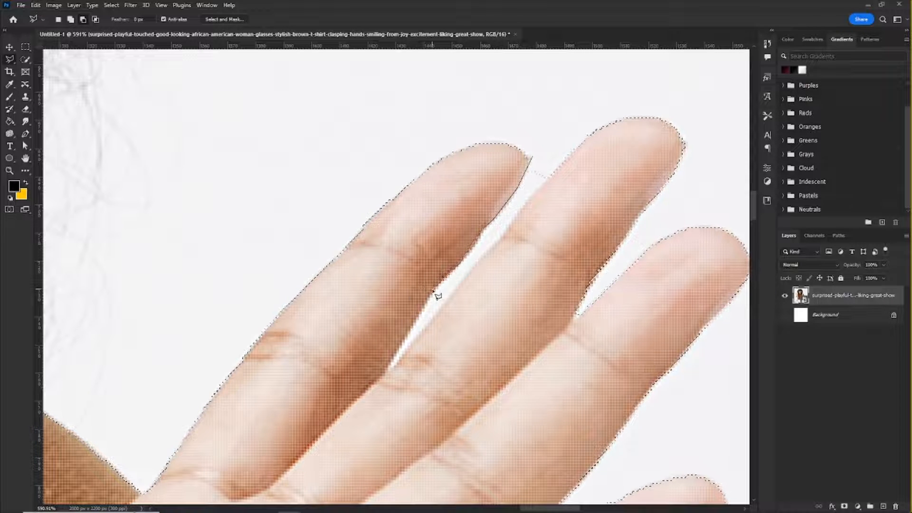
click(418, 322)
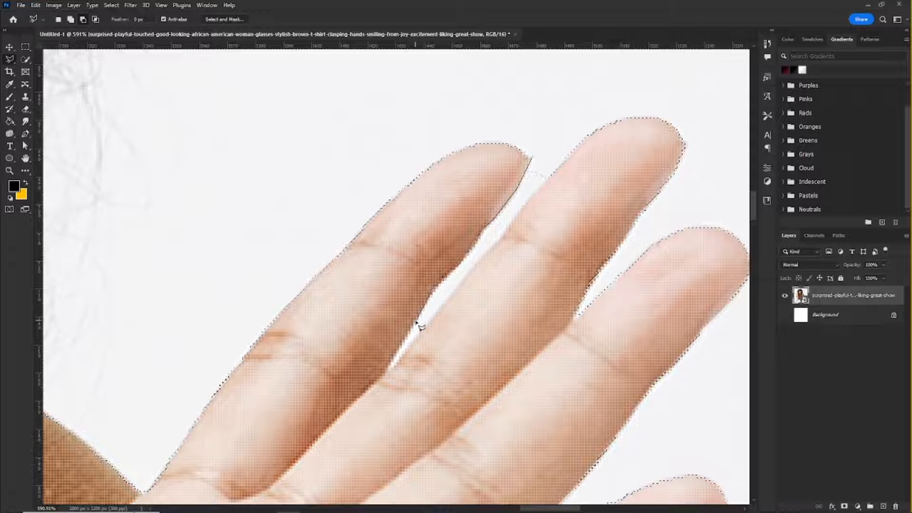
click(388, 368)
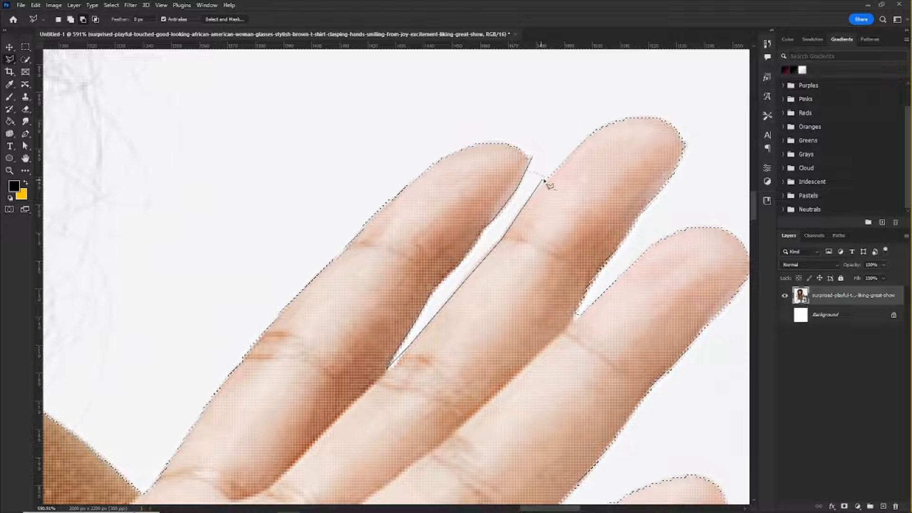
scroll(559, 171, down, 6)
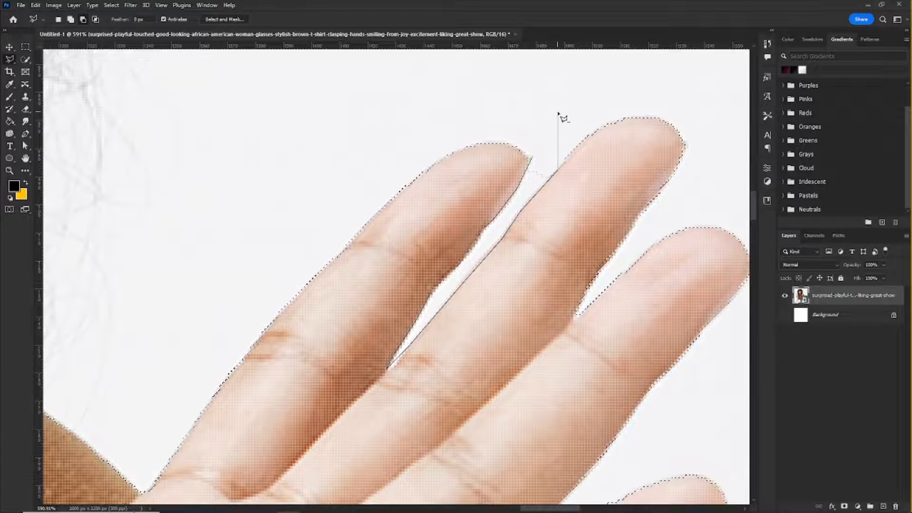
Step: Subtract the gap between the middle and ring fingers of her right hand from the selection
scroll(620, 209, down, 2)
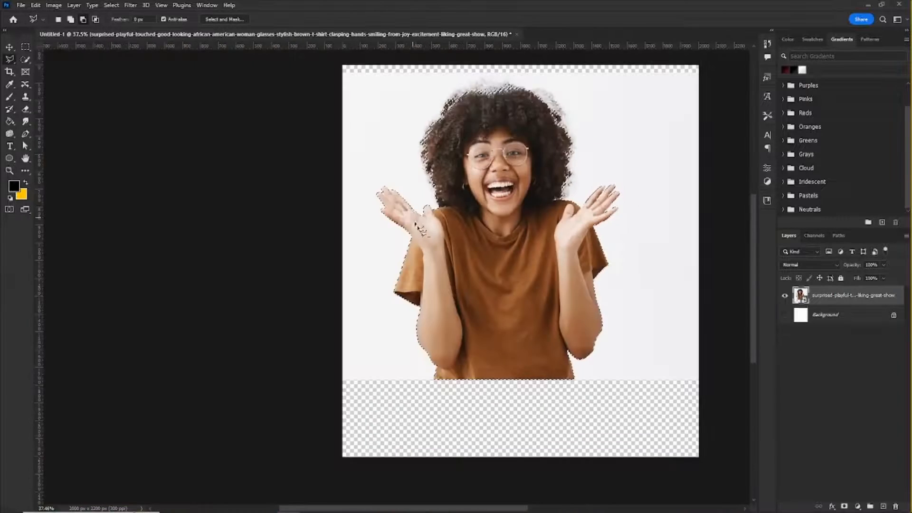
scroll(315, 147, up, 8)
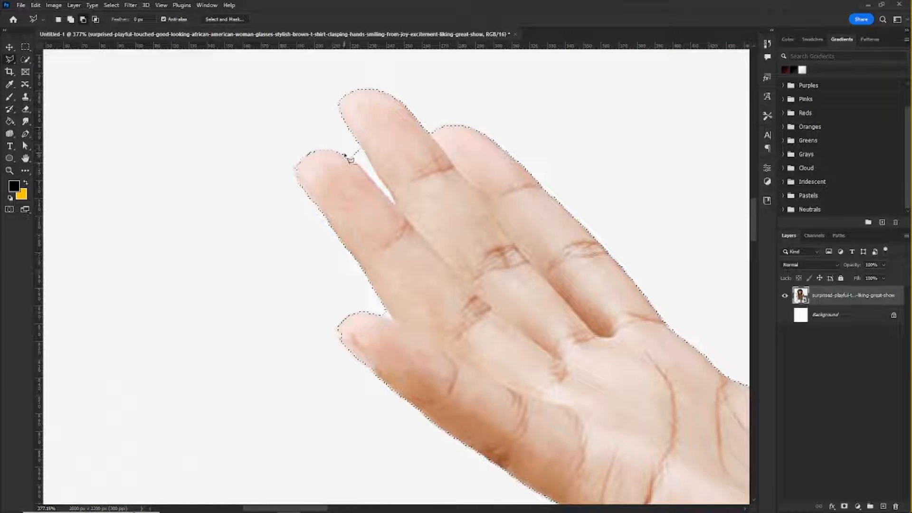
click(342, 150)
click(395, 206)
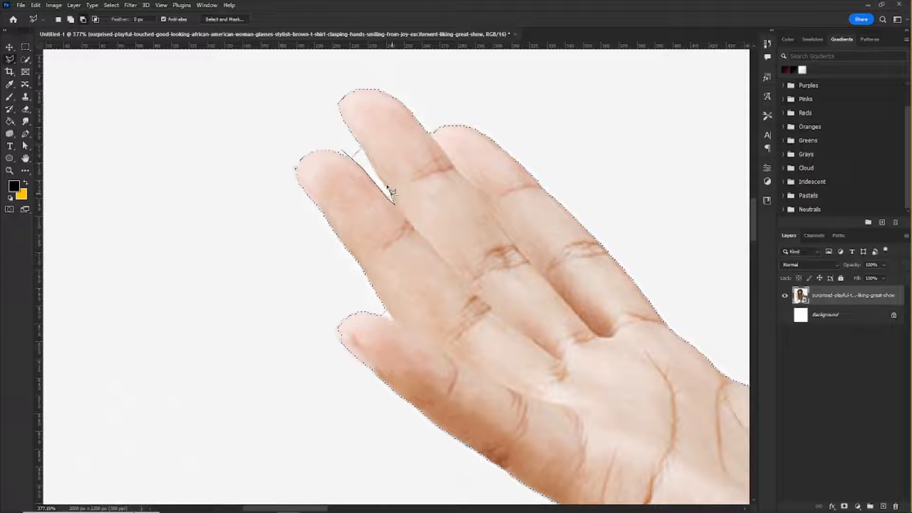
click(361, 144)
scroll(335, 136, down, 10)
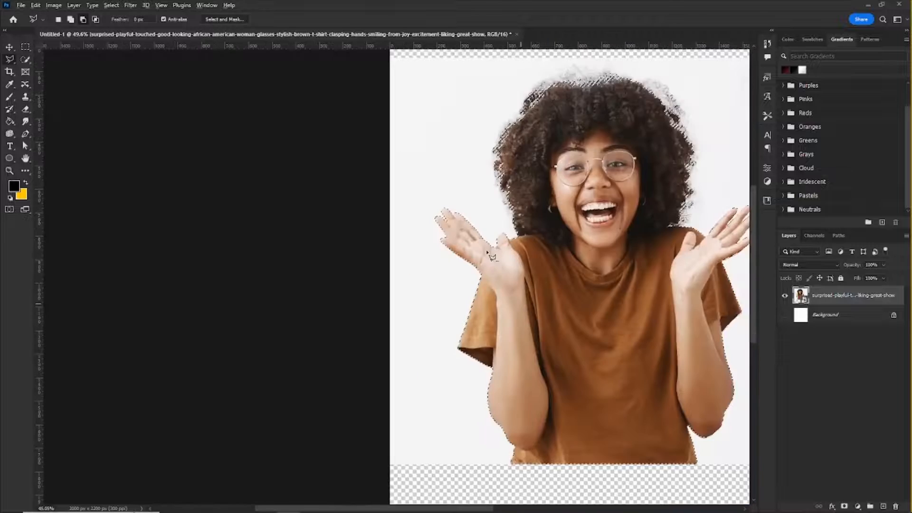
scroll(547, 153, down, 2)
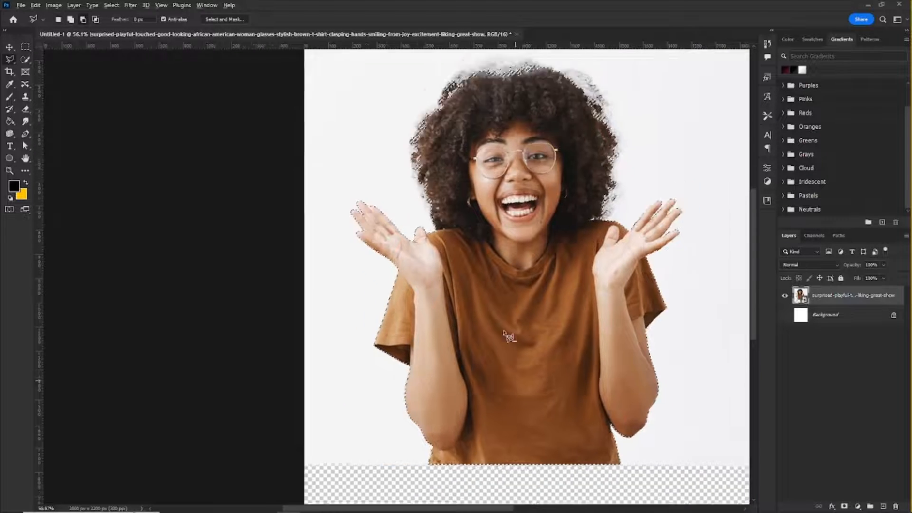
click(24, 59)
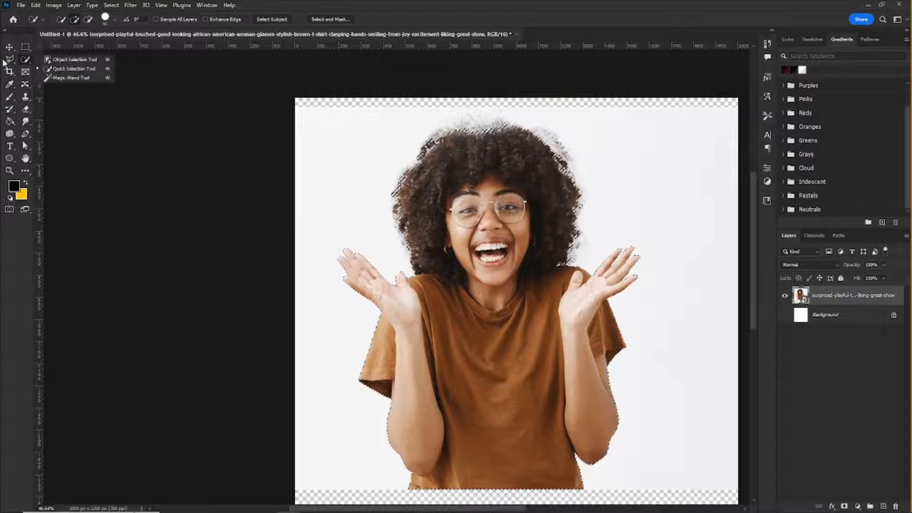
click(27, 59)
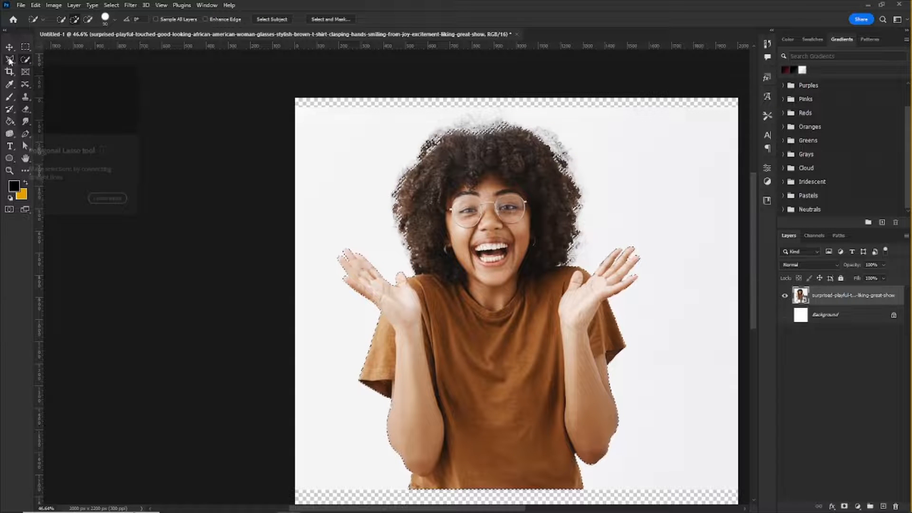
click(10, 59)
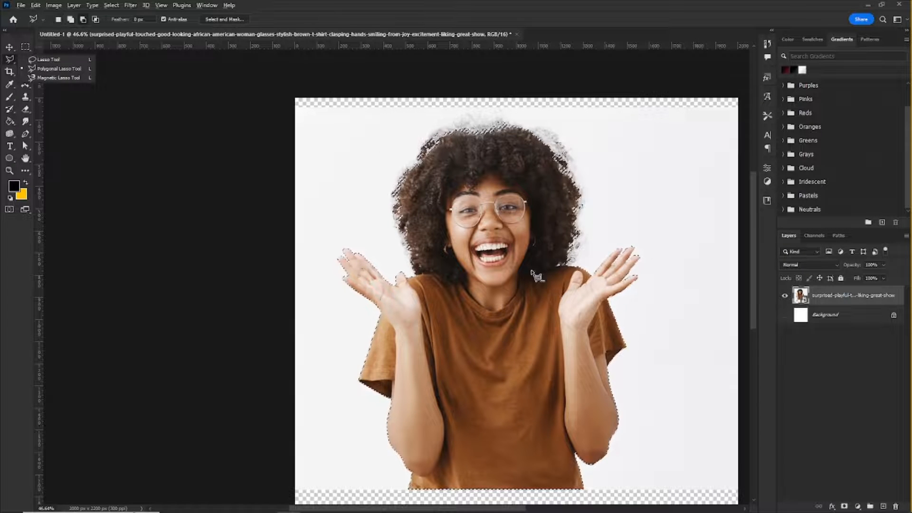
scroll(535, 270, down, 4)
scroll(534, 269, up, 5)
click(11, 61)
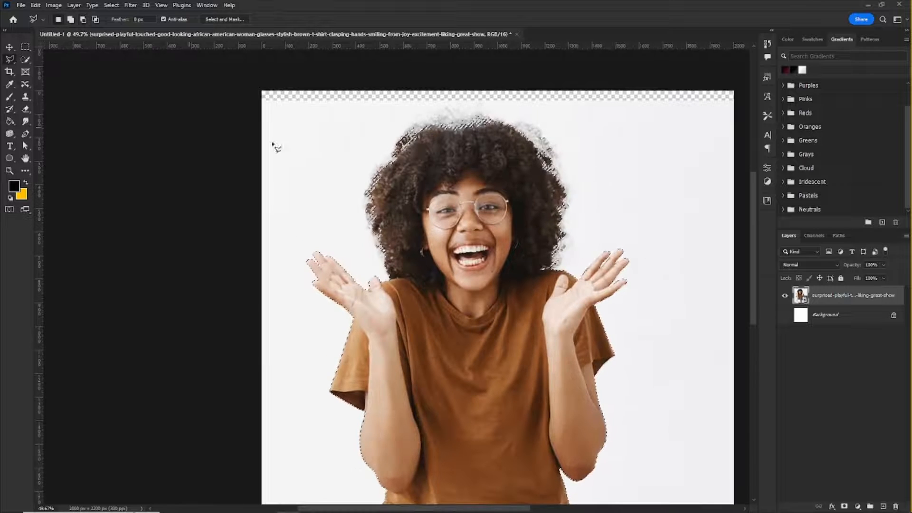
scroll(462, 214, down, 3)
scroll(466, 215, up, 1)
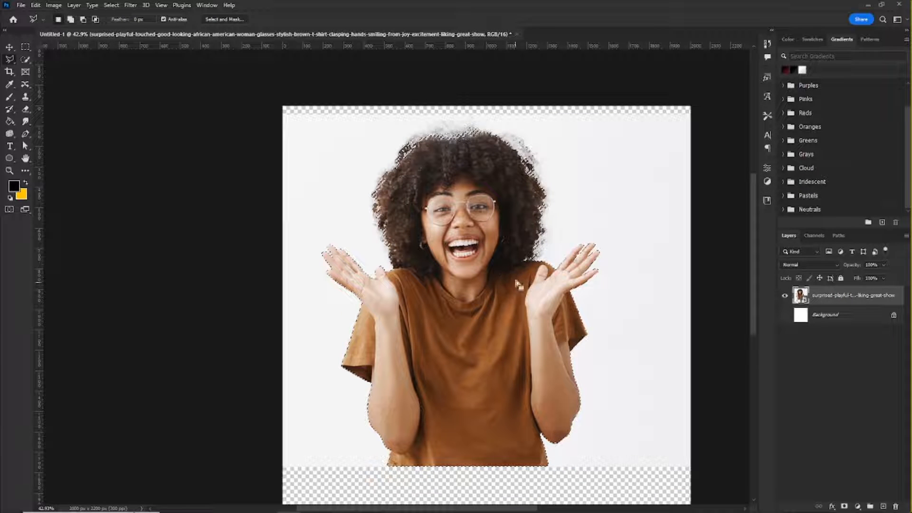
Step: Add a layer mask to the woman's photo layer from the active selection to hide the studio backdrop
click(107, 7)
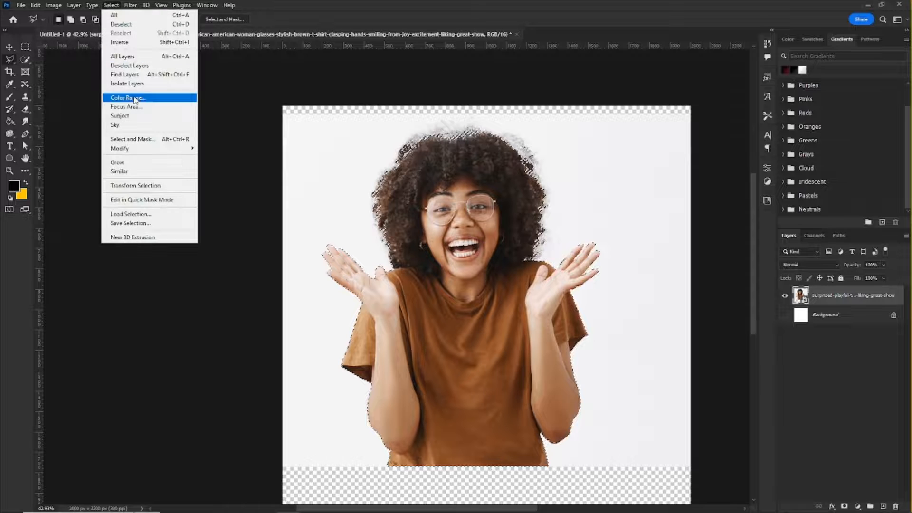
click(109, 6)
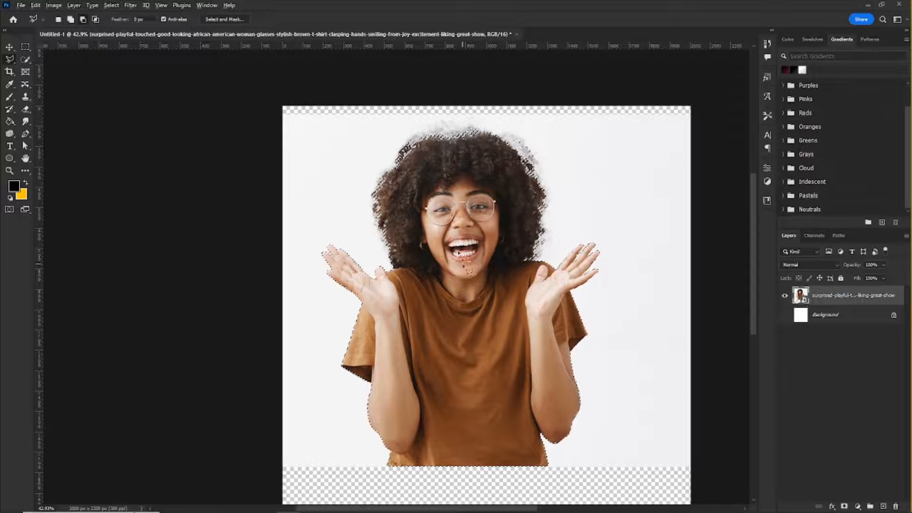
scroll(459, 247, down, 1)
scroll(459, 236, up, 1)
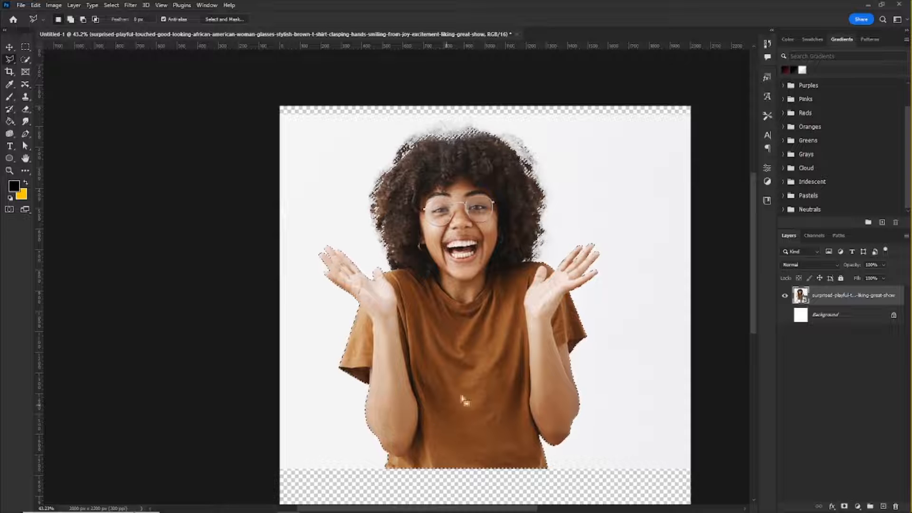
click(844, 506)
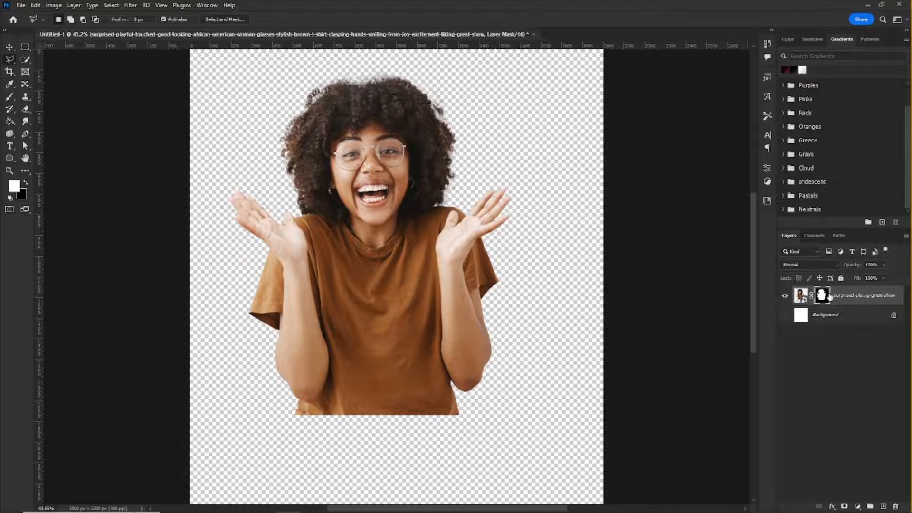
Step: Display the photo's layer mask on its own in black and white, then return to the normal masked view
click(801, 295)
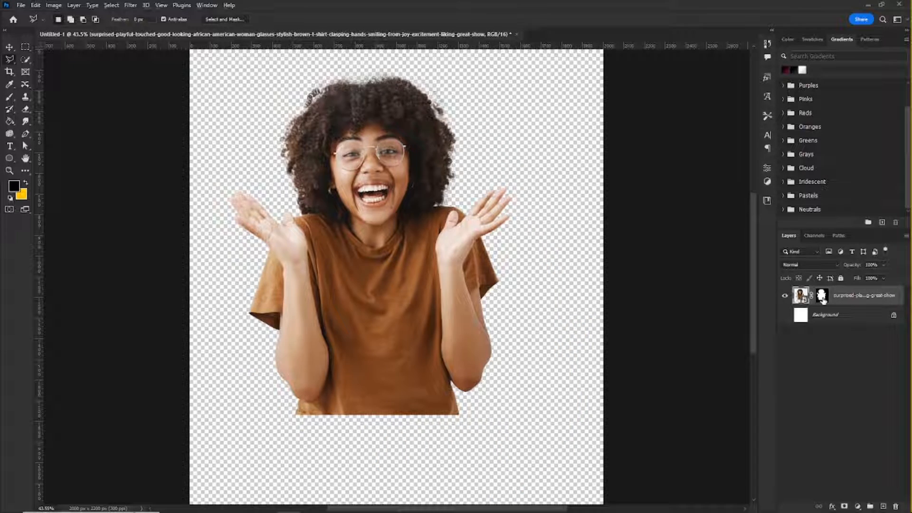
alt+click(823, 300)
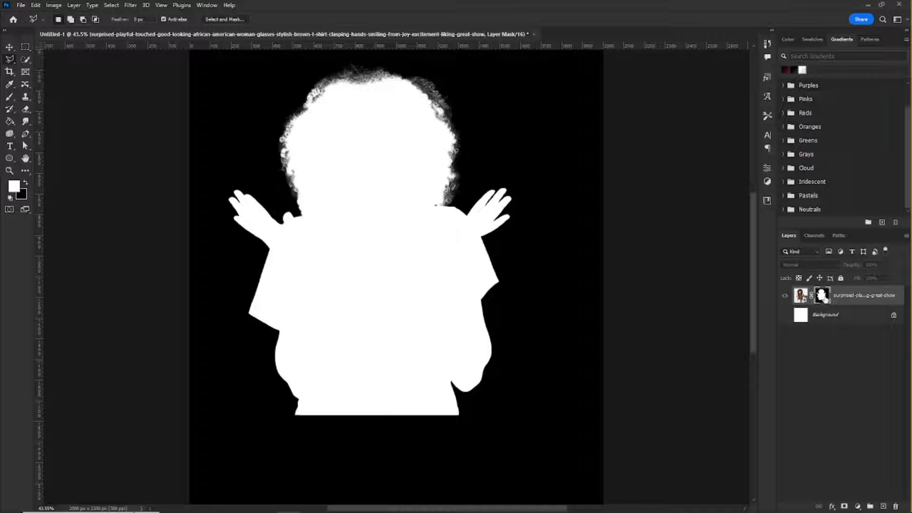
click(797, 296)
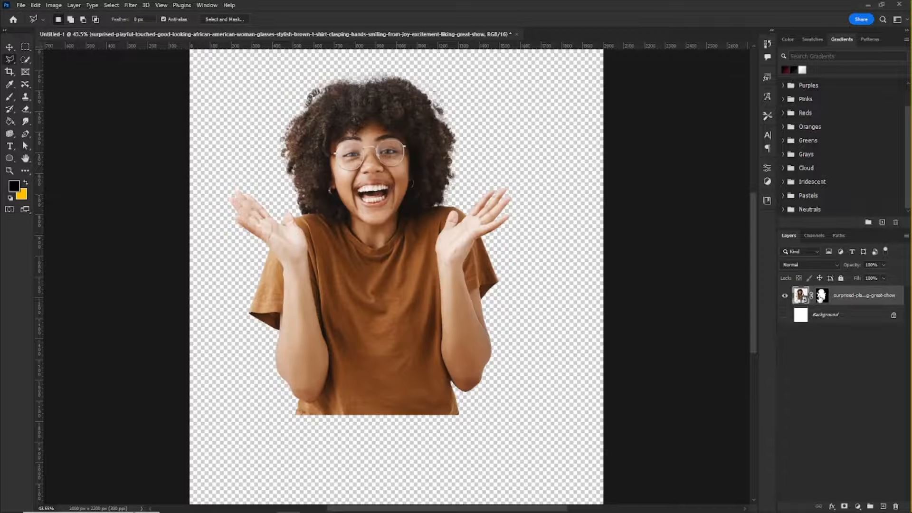
scroll(535, 252, down, 4)
scroll(448, 226, up, 6)
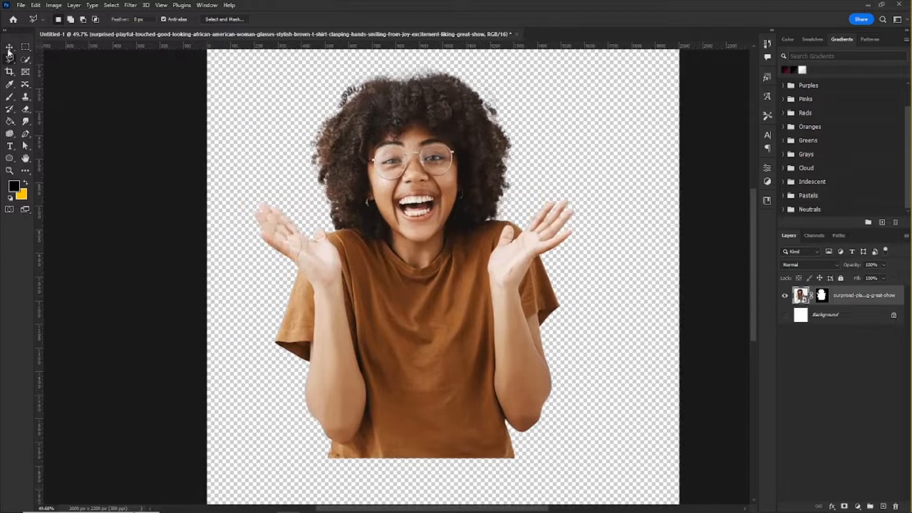
Step: Move the masked woman to the horizontal middle of the canvas, leaving a small margin above her hair
click(8, 49)
scroll(293, 194, down, 4)
scroll(307, 171, up, 3)
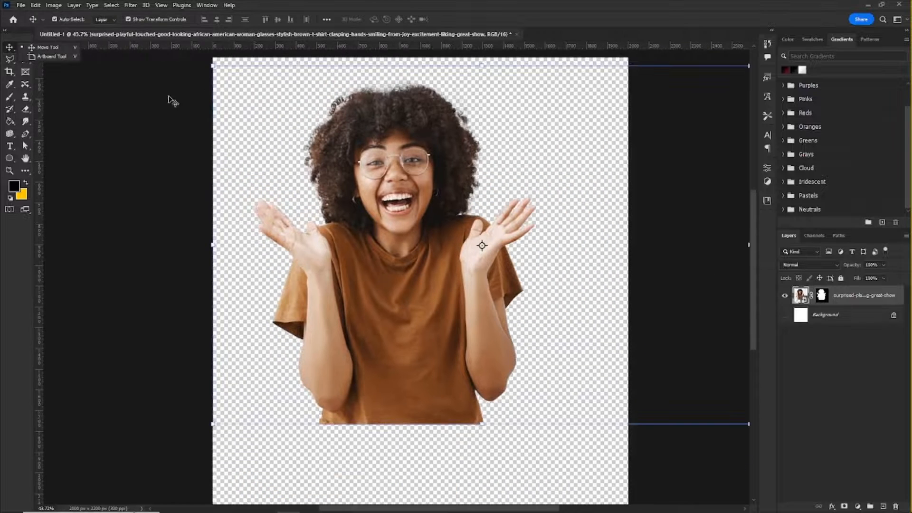
scroll(379, 188, down, 3)
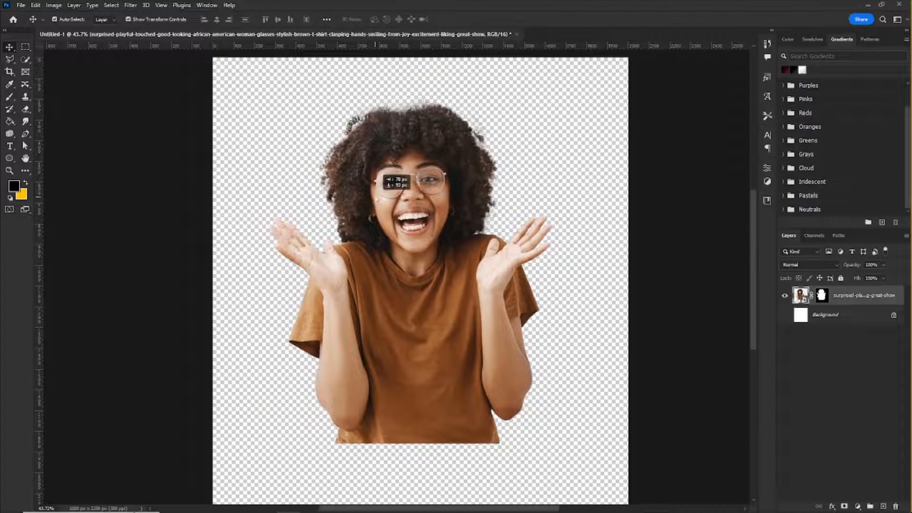
scroll(379, 187, up, 2)
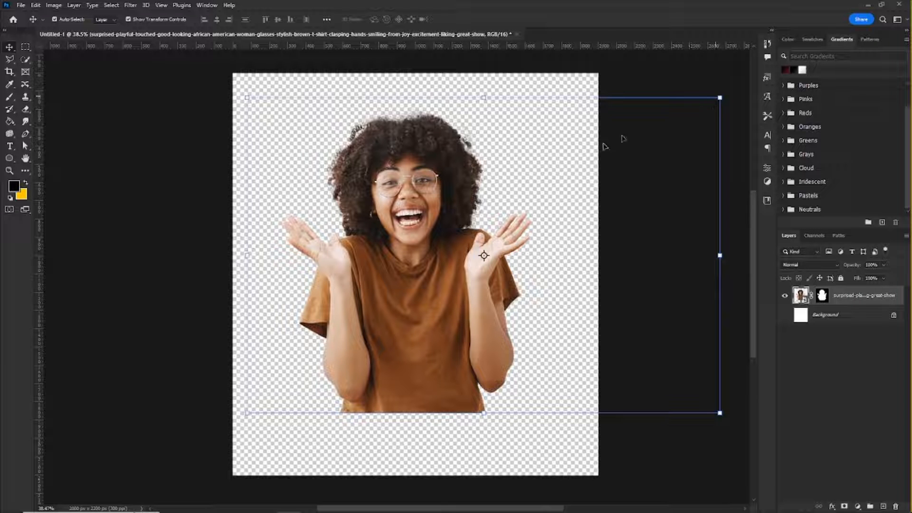
drag(424, 234, 424, 216)
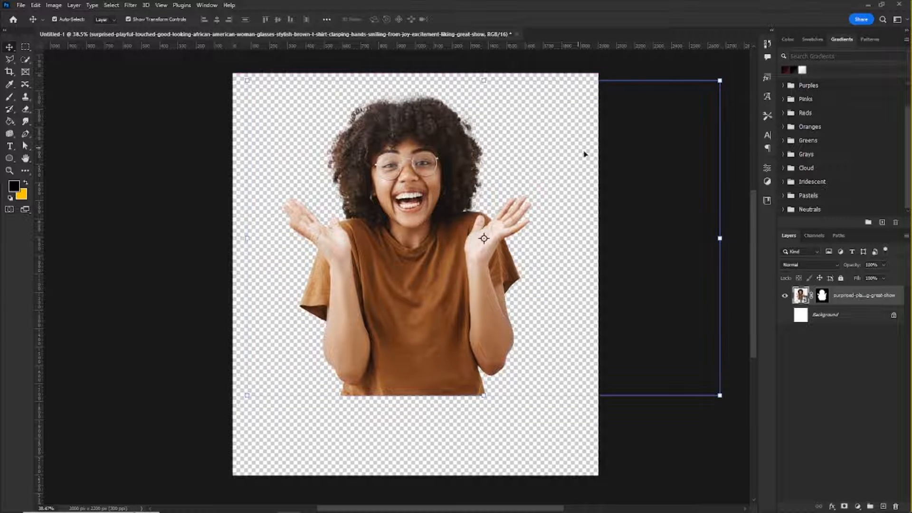
Step: Make the Background layer visible and fill it with the yellow swatch color using the Paint Bucket
click(784, 316)
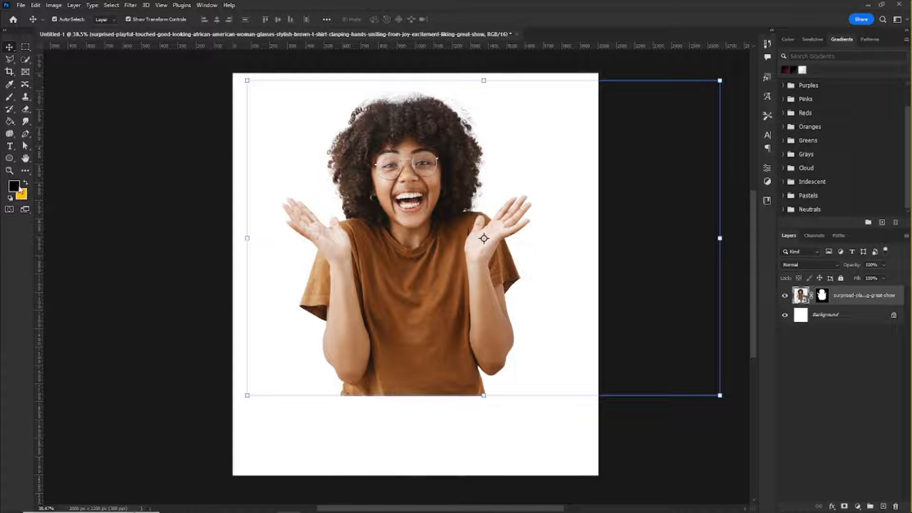
click(25, 183)
right_click(7, 123)
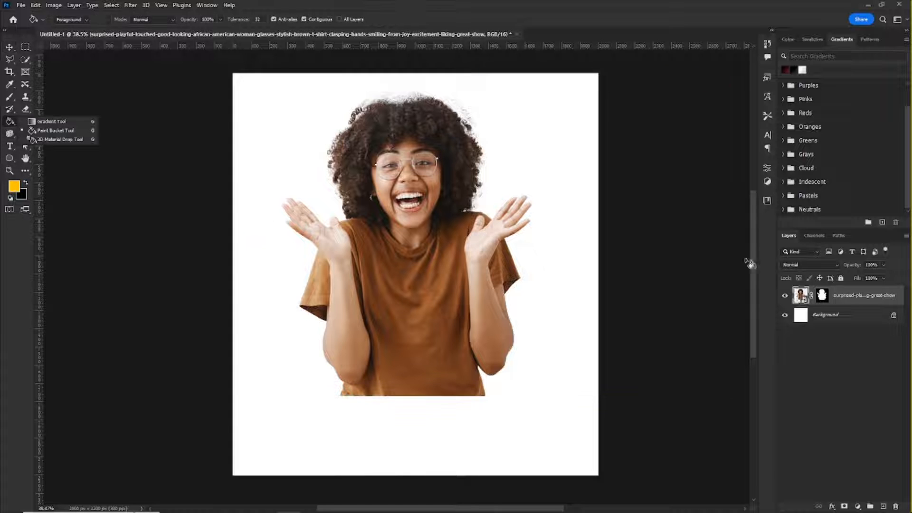
click(785, 316)
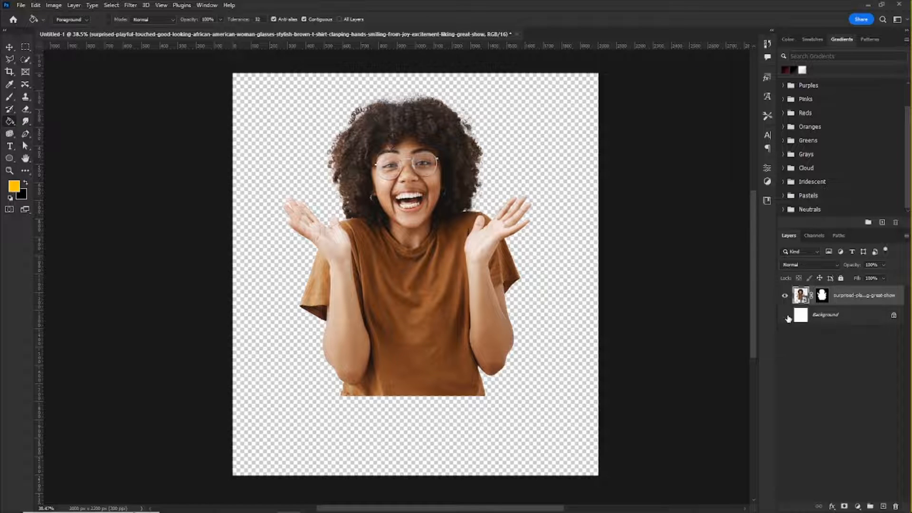
click(785, 316)
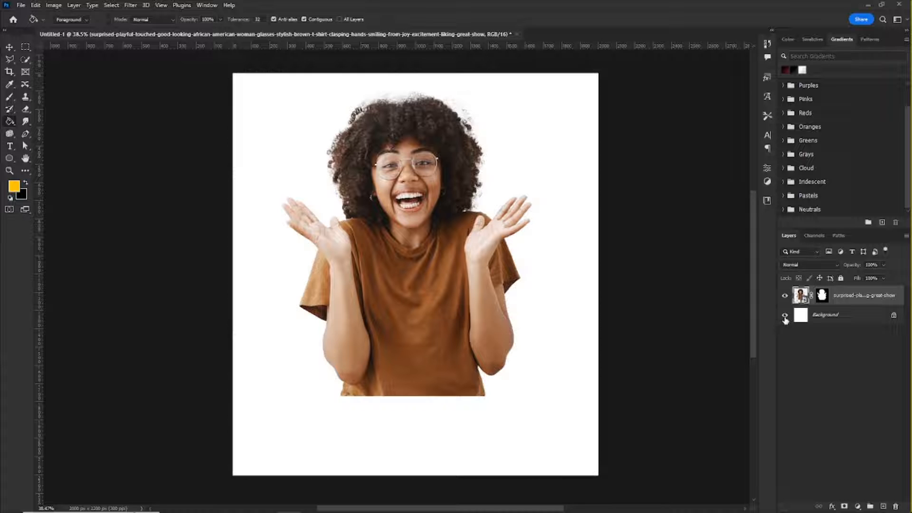
click(820, 317)
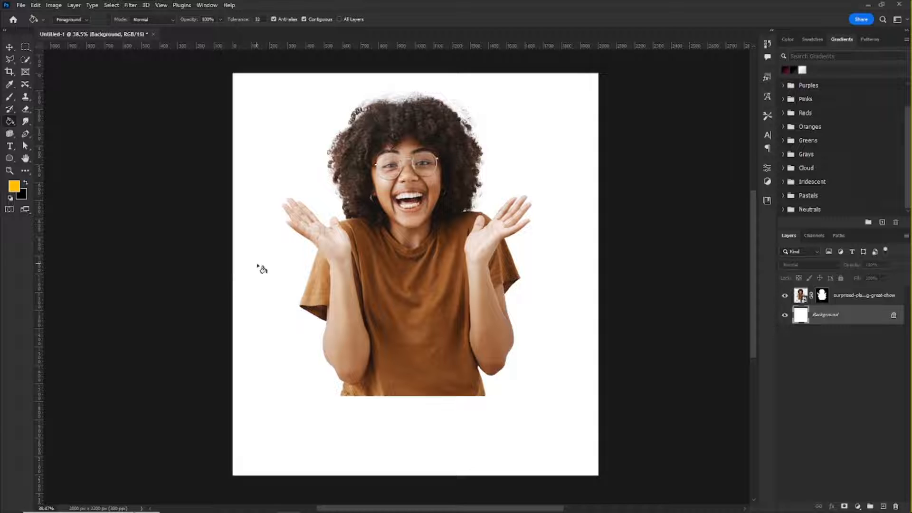
click(263, 246)
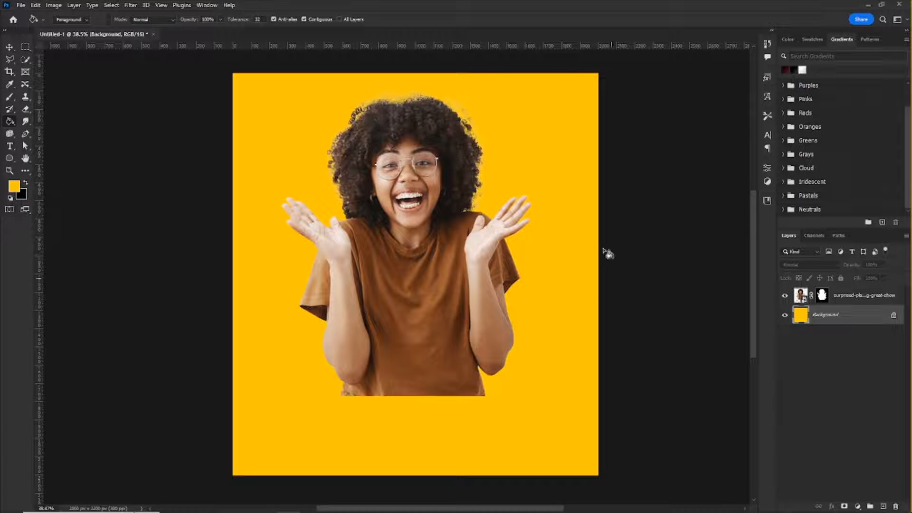
Step: Shift the masked woman slightly down and to the right over the yellow background
click(9, 47)
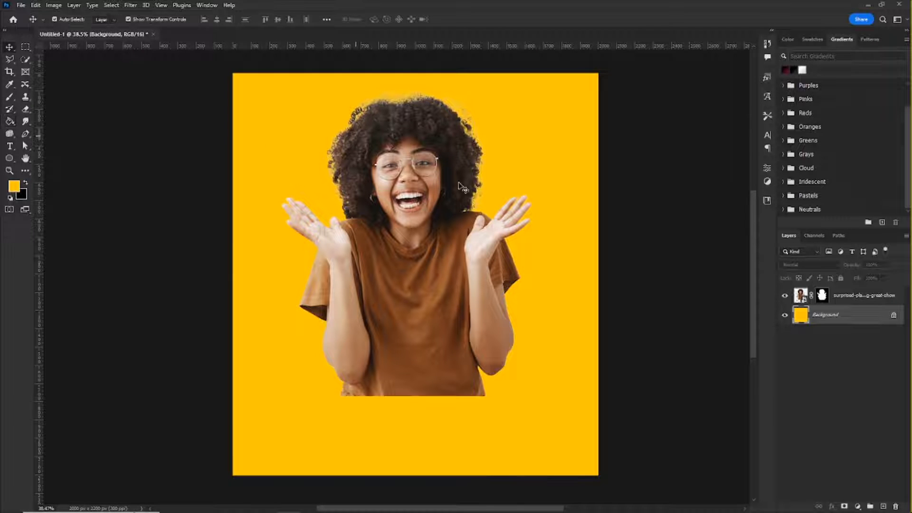
drag(472, 188, 484, 204)
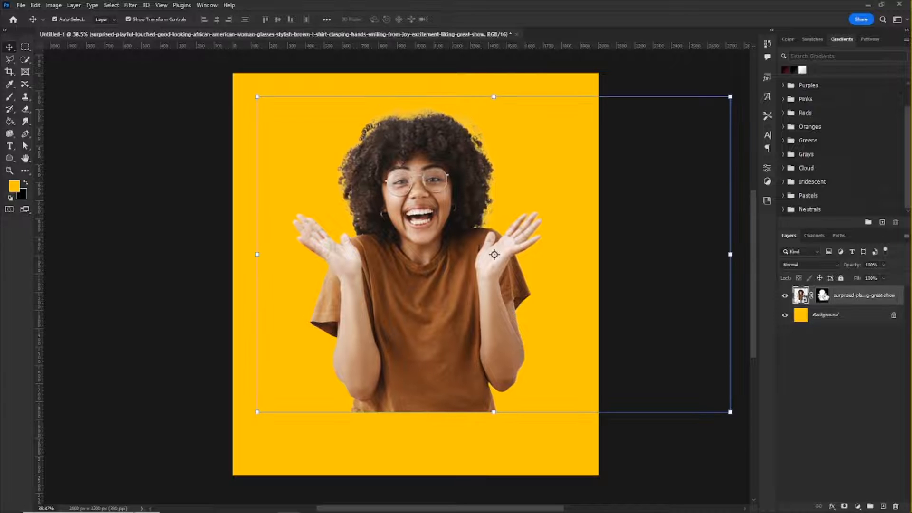
Step: Load the layer mask's outline as a temporary selection and compare the photo with the mask disabled and enabled
ctrl+click(825, 295)
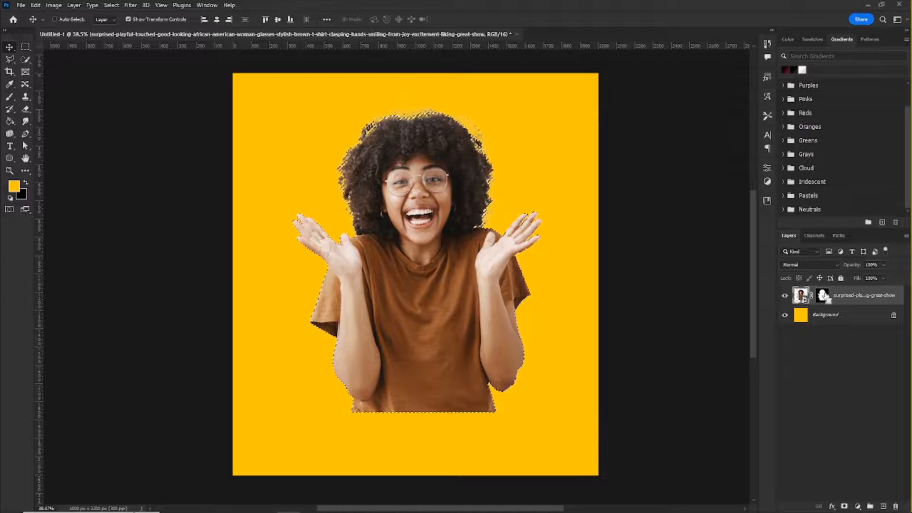
shift+click(824, 296)
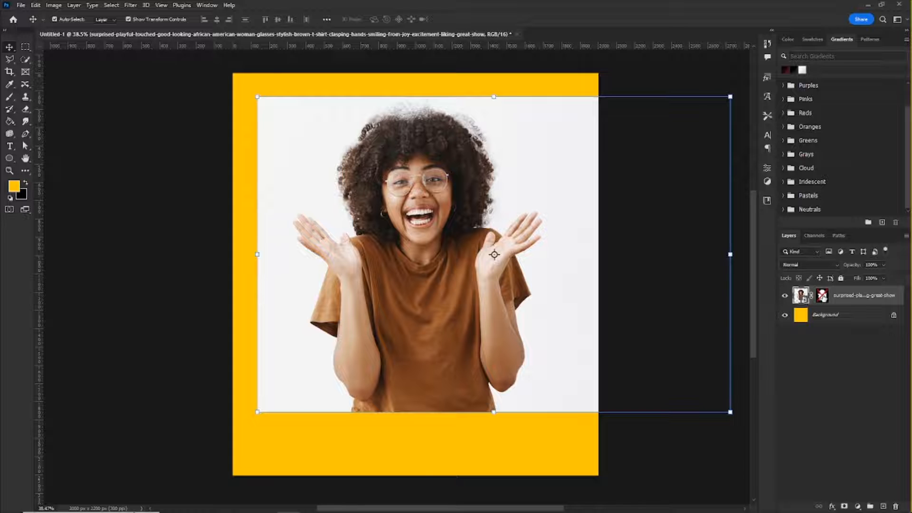
shift+click(823, 296)
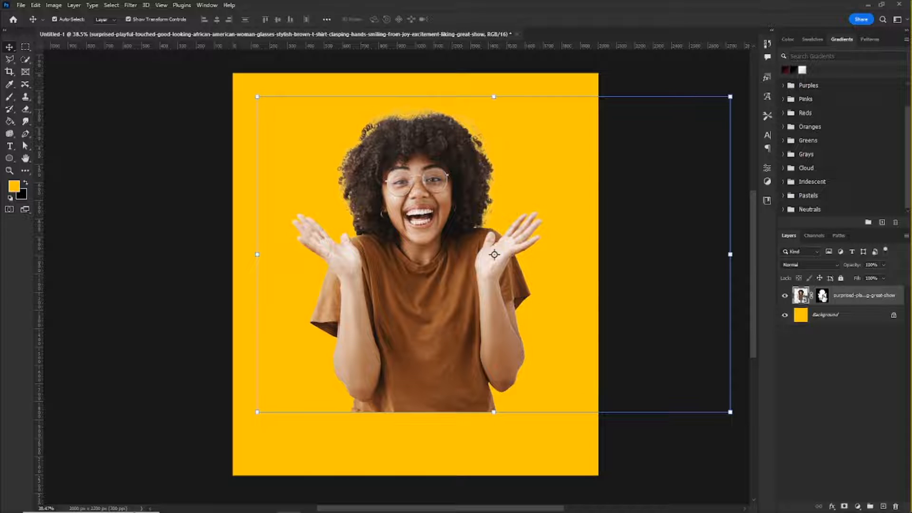
shift+click(823, 295)
shift+click(823, 296)
Step: Inspect the cutout edges around the woman's curly hair and hands against the yellow background
scroll(443, 153, up, 5)
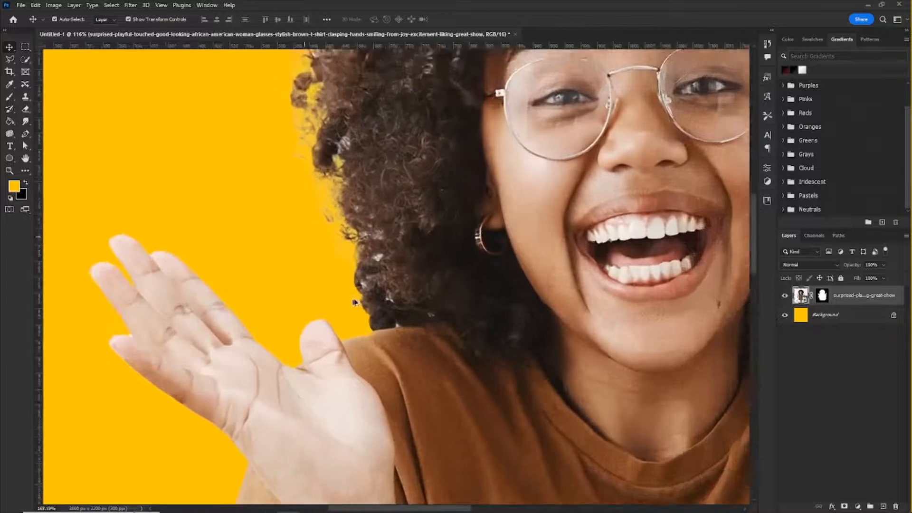
scroll(354, 302, up, 3)
scroll(376, 222, up, 5)
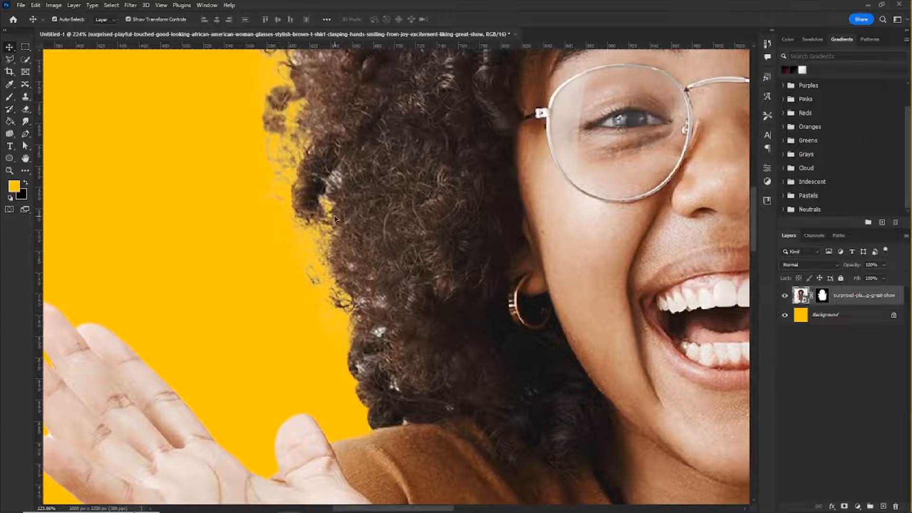
scroll(344, 265, down, 5)
scroll(475, 190, up, 2)
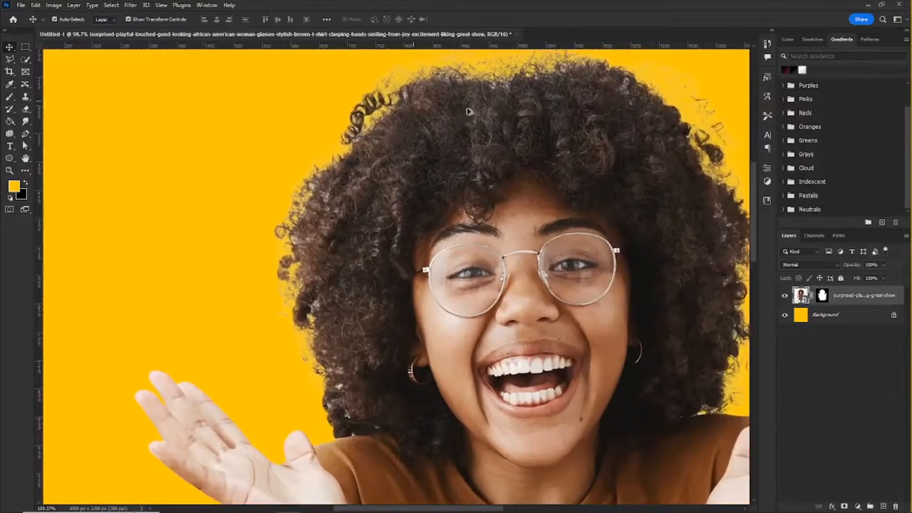
scroll(492, 151, down, 4)
scroll(492, 151, up, 4)
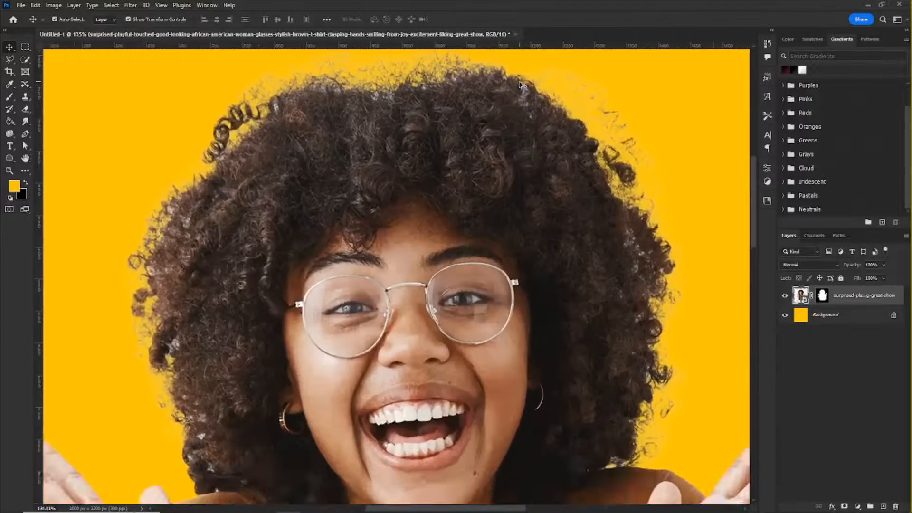
scroll(504, 147, down, 4)
scroll(506, 152, up, 3)
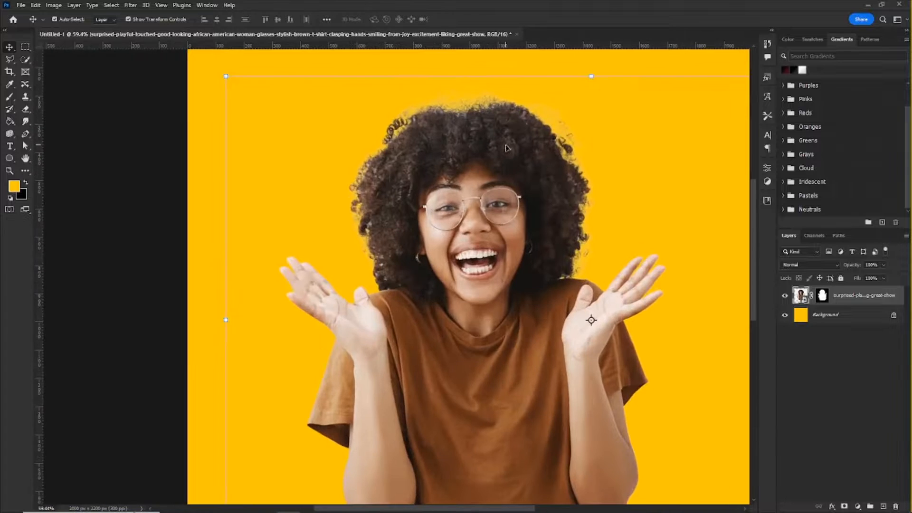
scroll(501, 166, down, 3)
scroll(496, 182, up, 1)
scroll(496, 182, down, 2)
scroll(493, 222, up, 1)
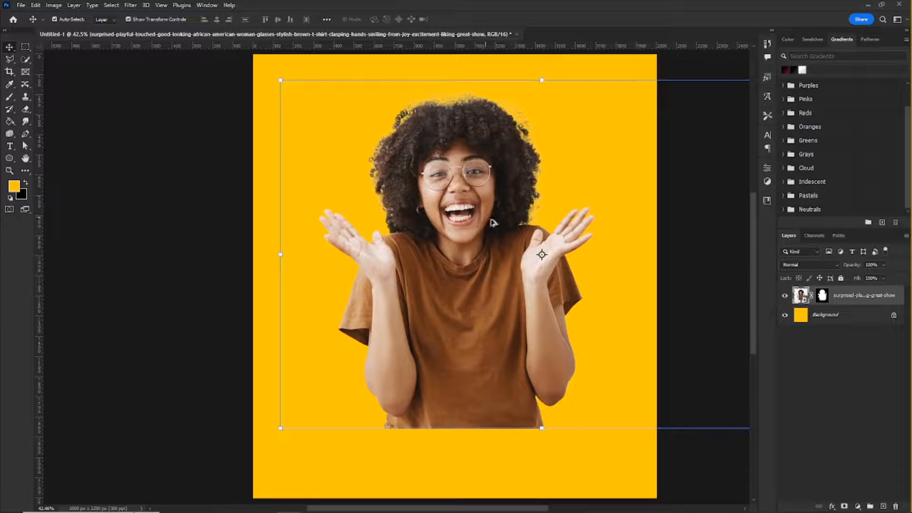
scroll(450, 168, down, 3)
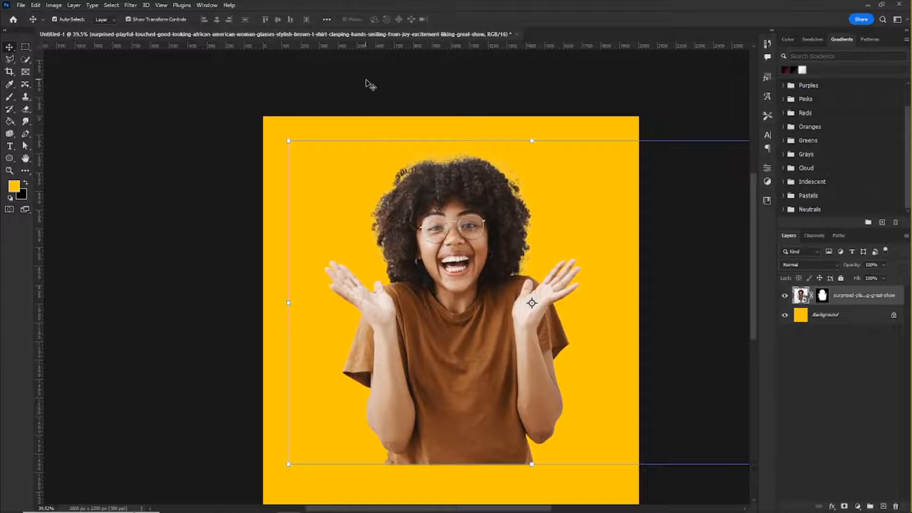
scroll(375, 104, down, 2)
scroll(405, 155, down, 3)
scroll(451, 154, up, 4)
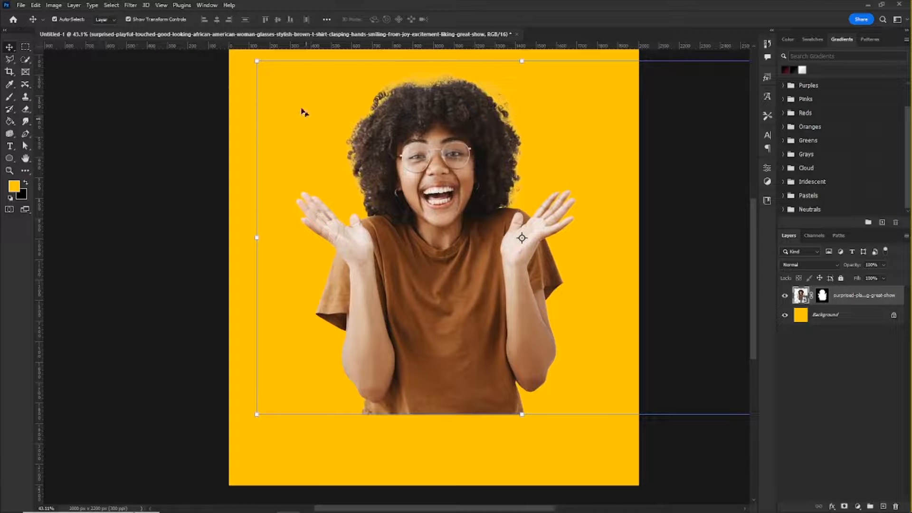
Step: Open the woman's layer mask in Select and Mask and set Shift Edge to -34%
click(112, 5)
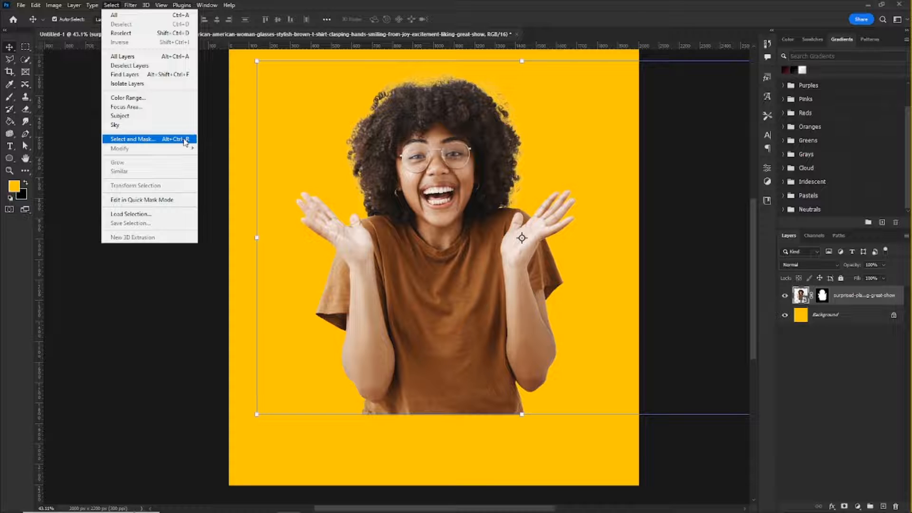
click(75, 6)
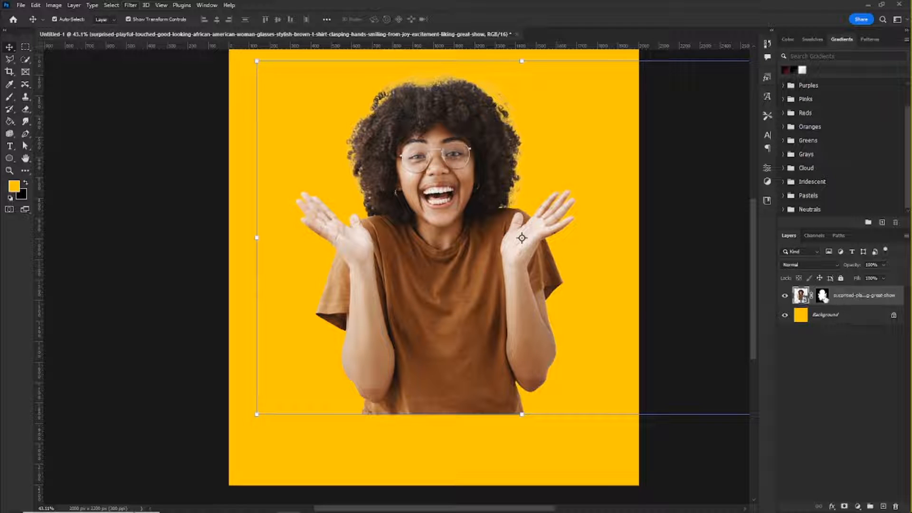
click(822, 295)
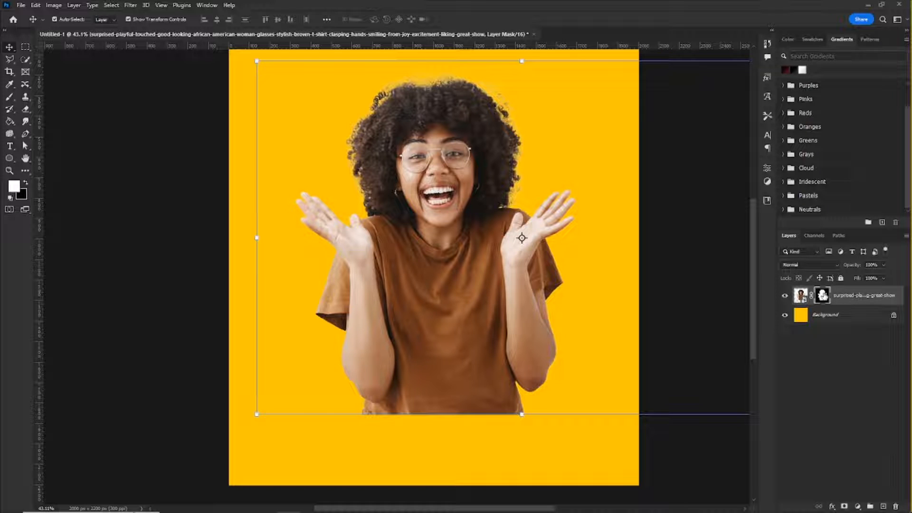
key(ctrl+alt+r)
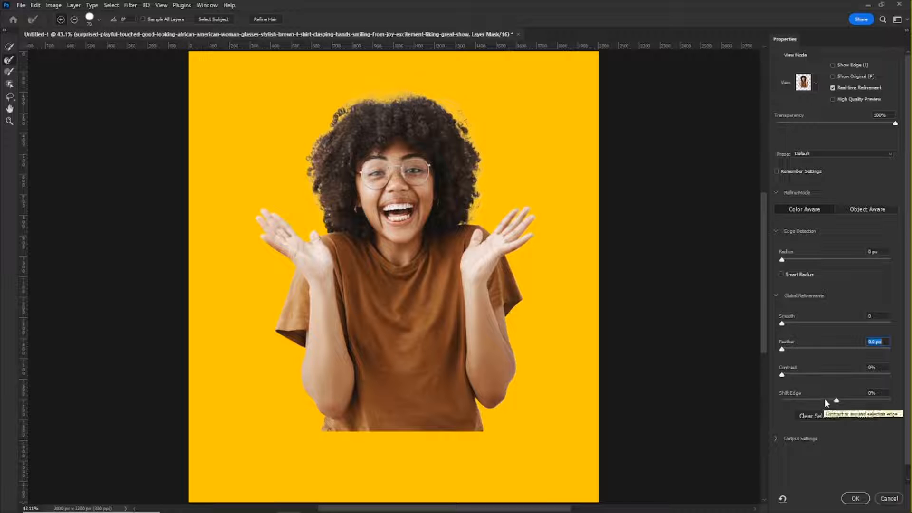
drag(825, 400, 822, 399)
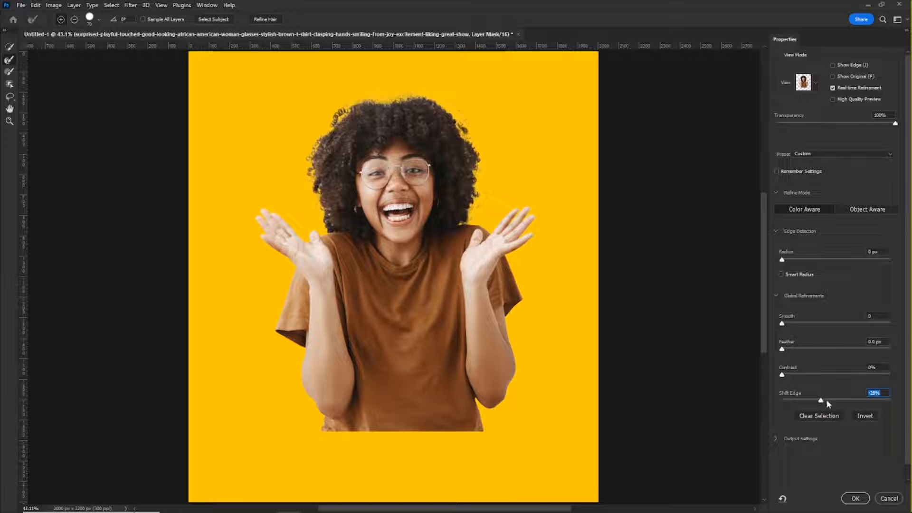
drag(818, 400, 816, 398)
Step: Refine the woman's hair outline with the Refine Edge Brush and apply the Select and Mask adjustments
key(alt)
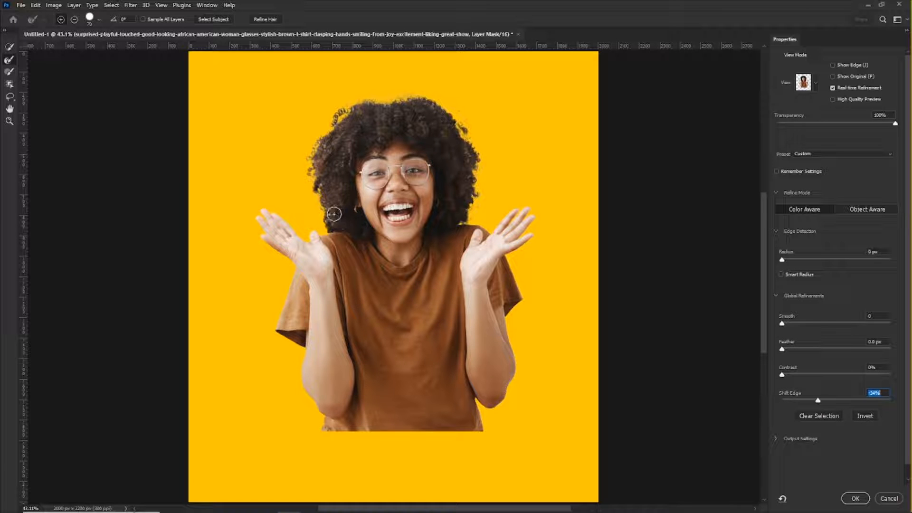
mouse_move(334, 214)
mouse_down()
mouse_move(316, 170)
mouse_move(324, 134)
mouse_move(374, 99)
mouse_move(438, 102)
mouse_move(458, 116)
mouse_move(481, 199)
mouse_up()
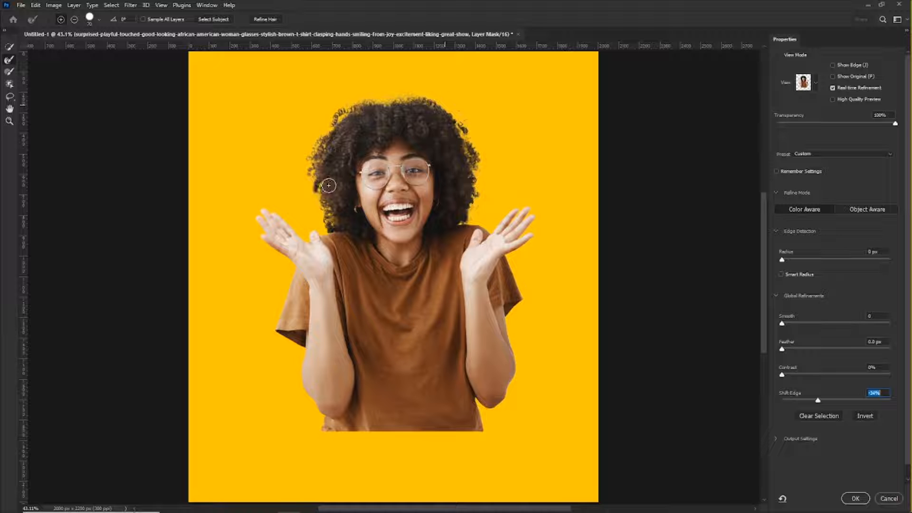
key(z)
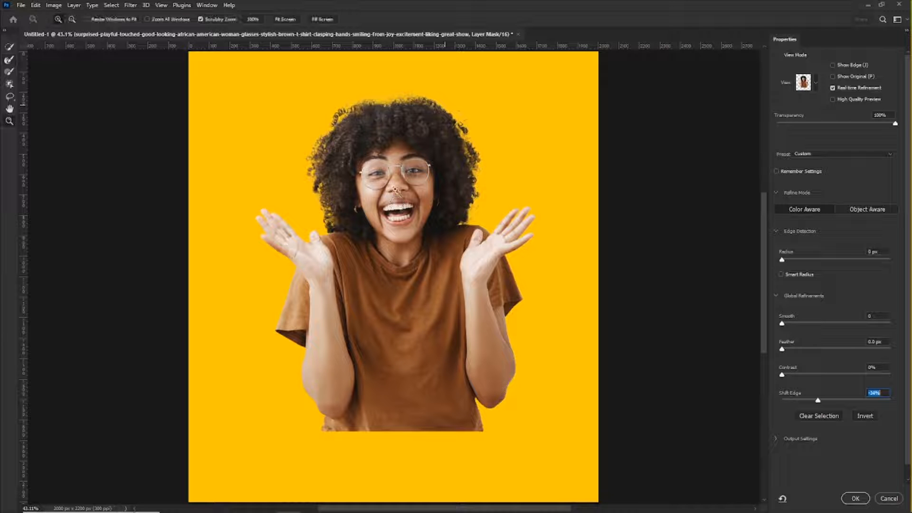
mouse_move(308, 171)
mouse_down()
mouse_move(380, 210)
mouse_move(337, 214)
mouse_up()
drag(582, 217, 573, 262)
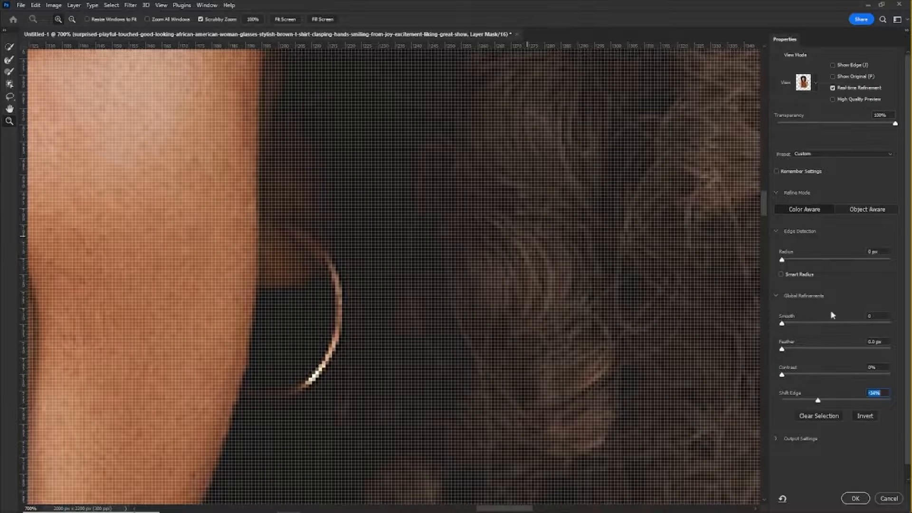
click(279, 22)
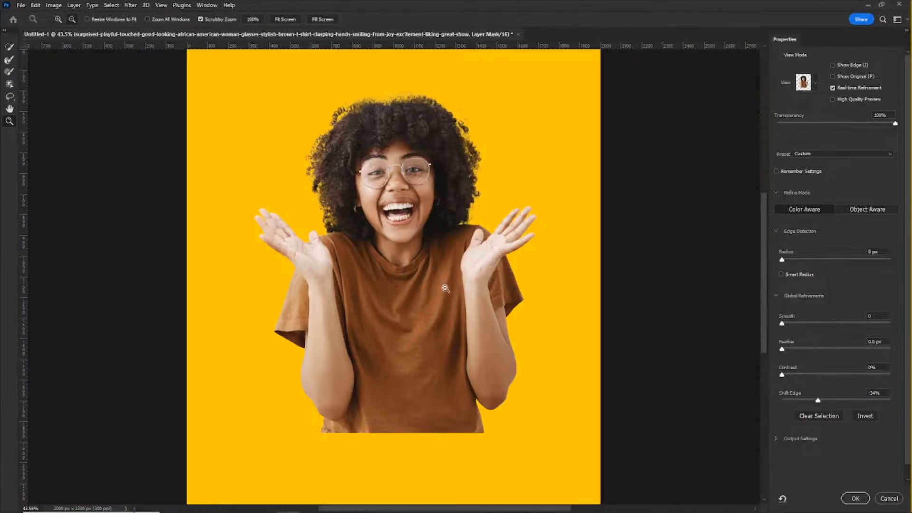
scroll(462, 184, up, 4)
scroll(474, 211, down, 5)
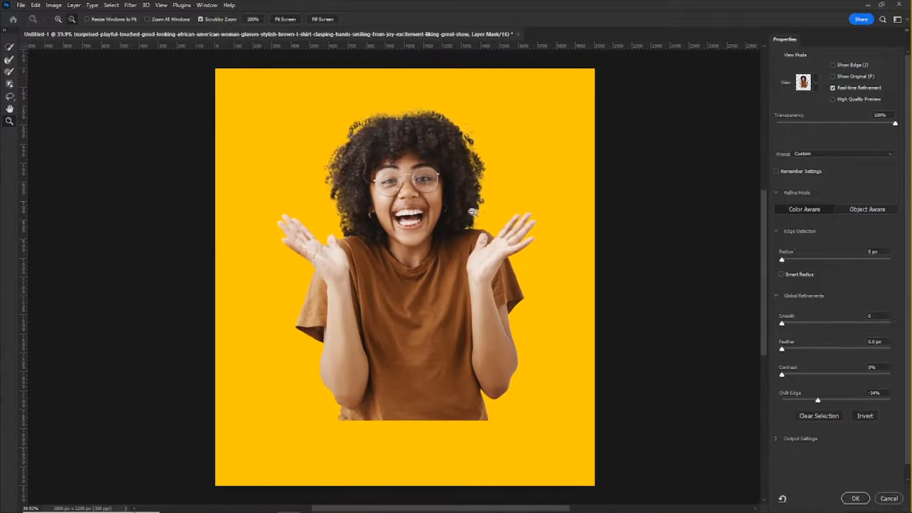
click(855, 499)
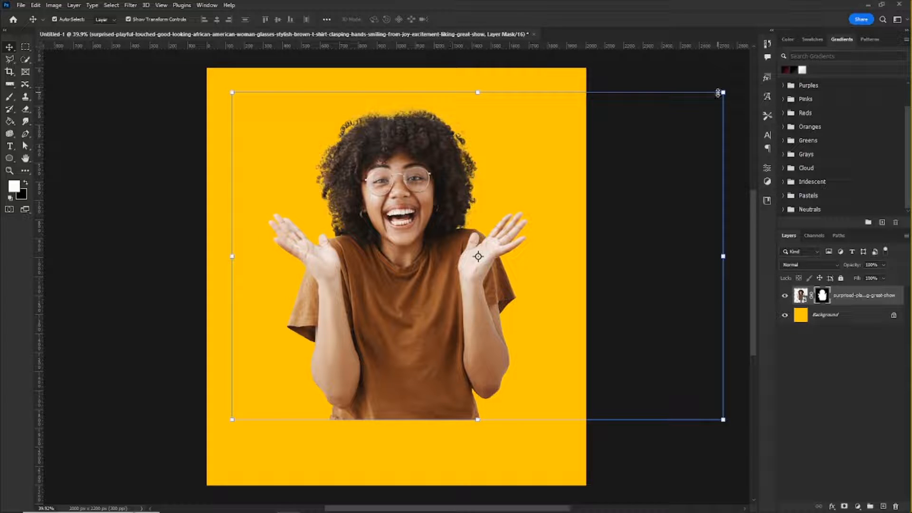
Step: Scale the masked woman to about 91% and move her slightly up and to the left on the canvas
drag(718, 92, 701, 107)
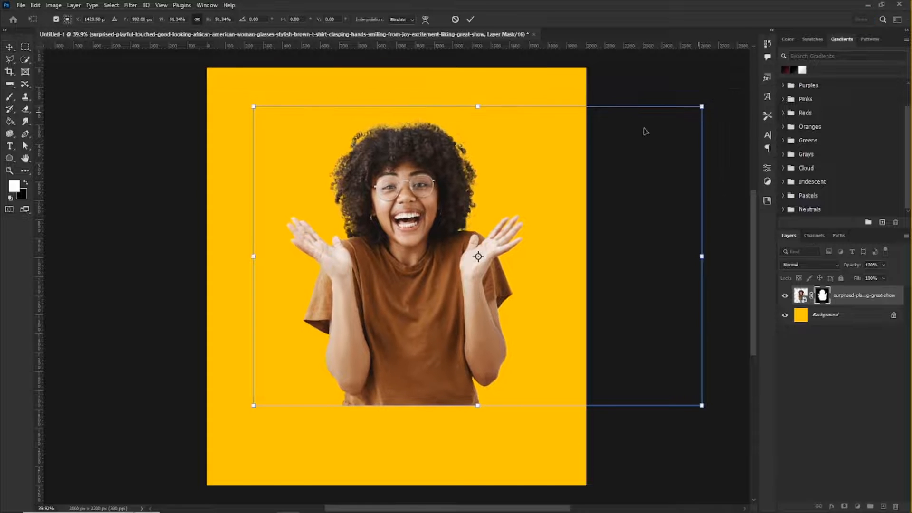
drag(413, 189, 391, 175)
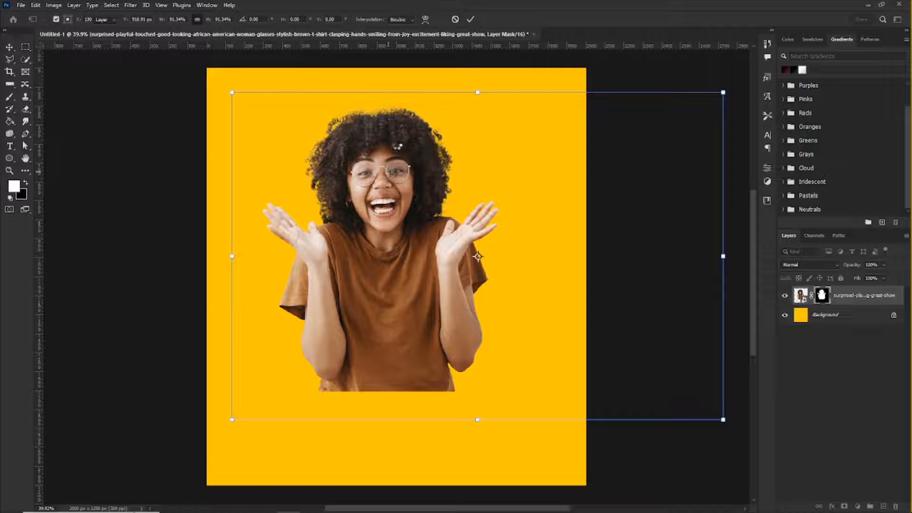
key(Return)
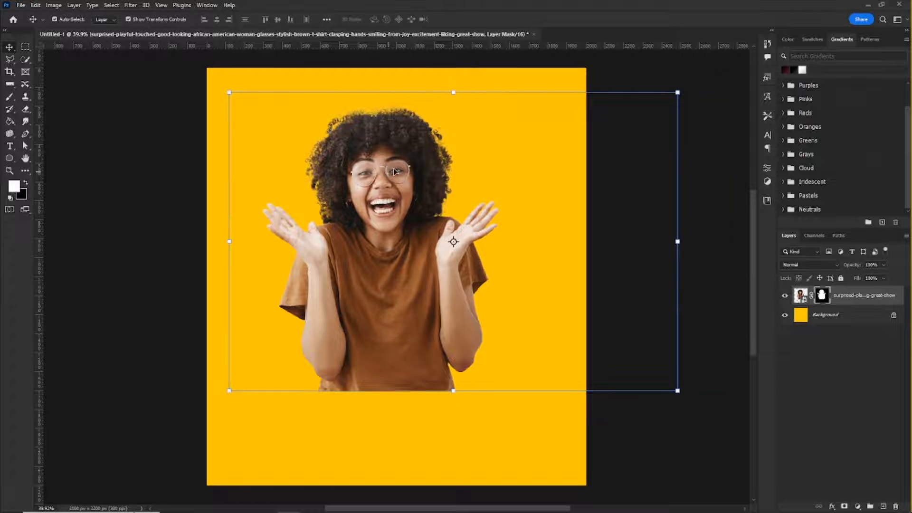
drag(362, 165, 370, 156)
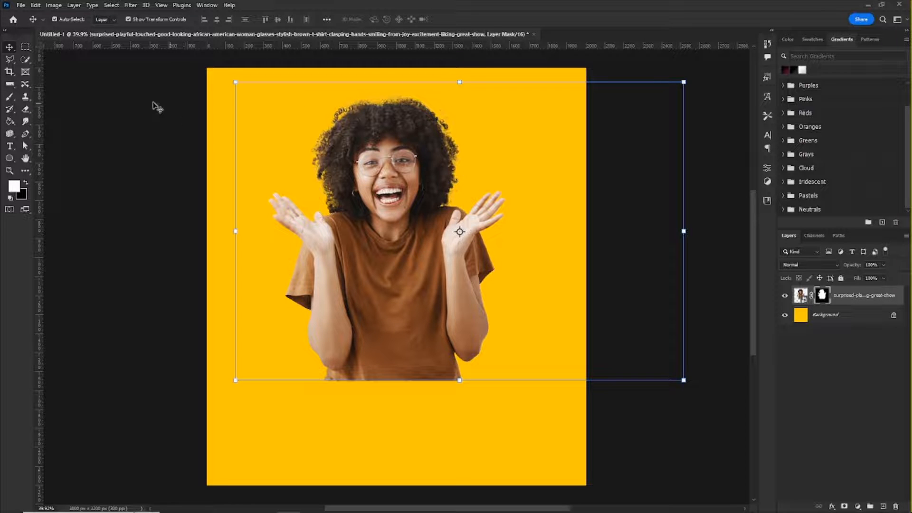
Step: Place the black drip image Layer 2.png from the Gfactor folder as an embedded object
click(21, 6)
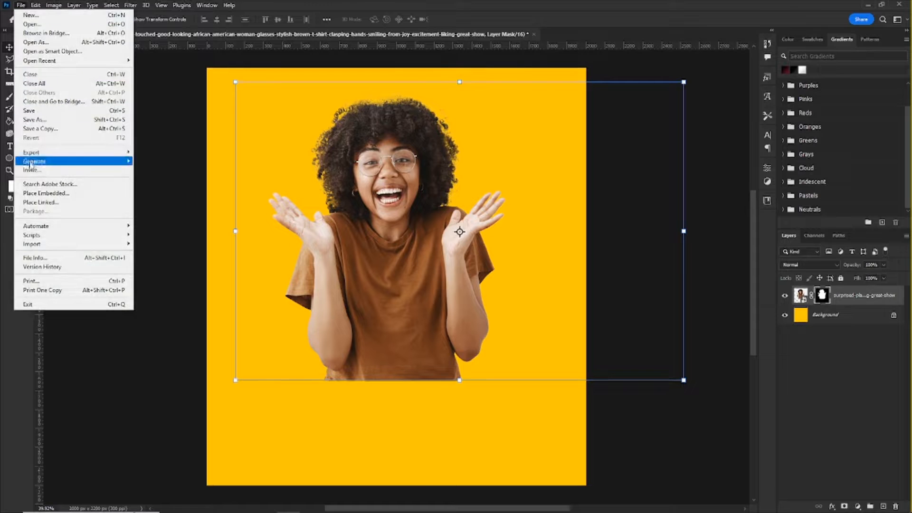
click(45, 194)
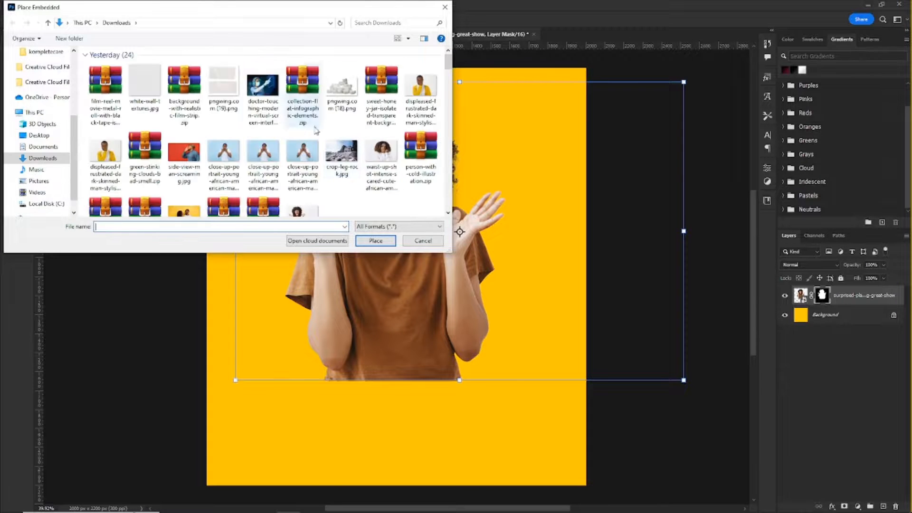
scroll(54, 68, up, 3)
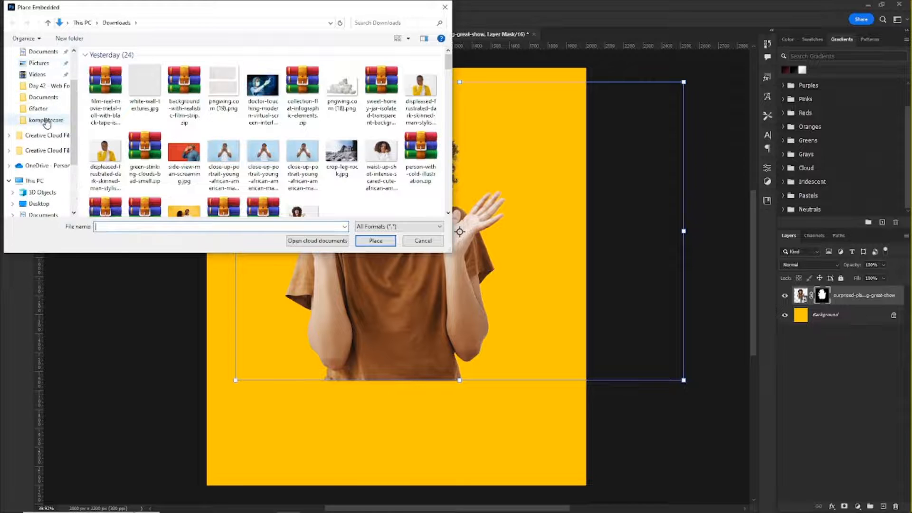
click(47, 108)
scroll(266, 152, down, 3)
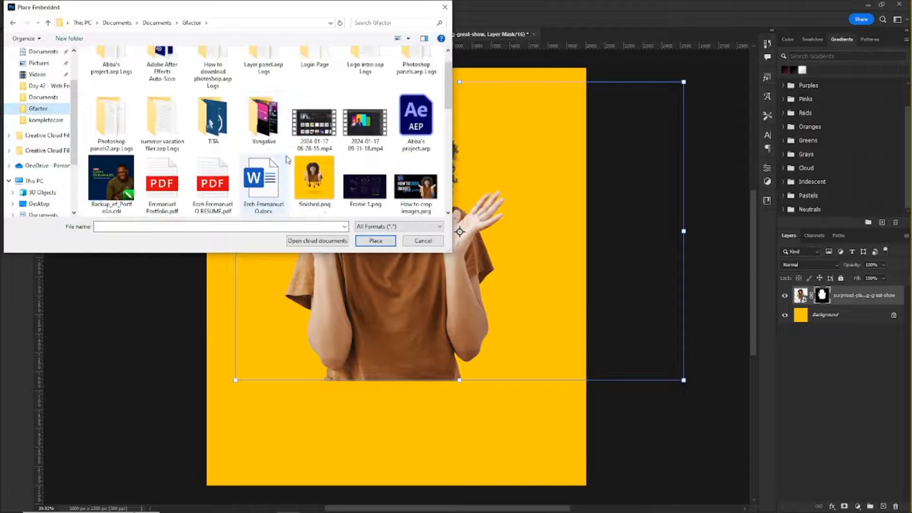
click(372, 194)
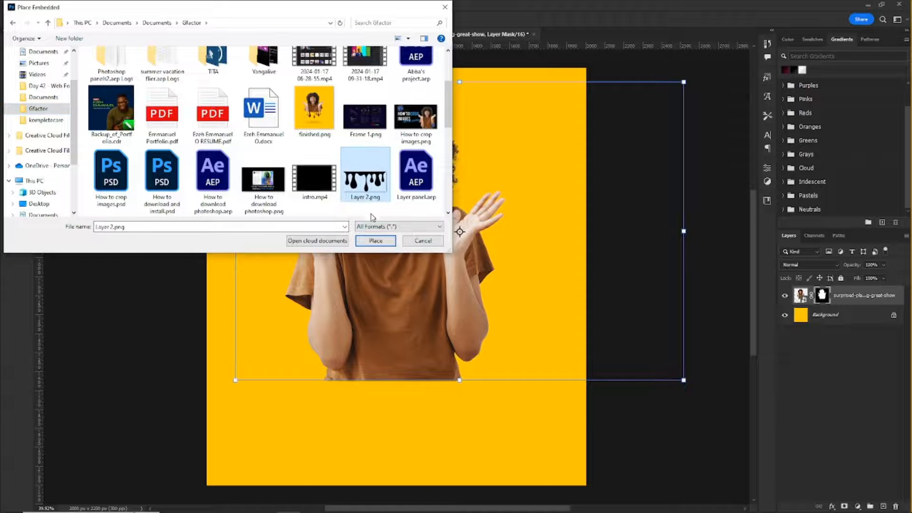
click(375, 240)
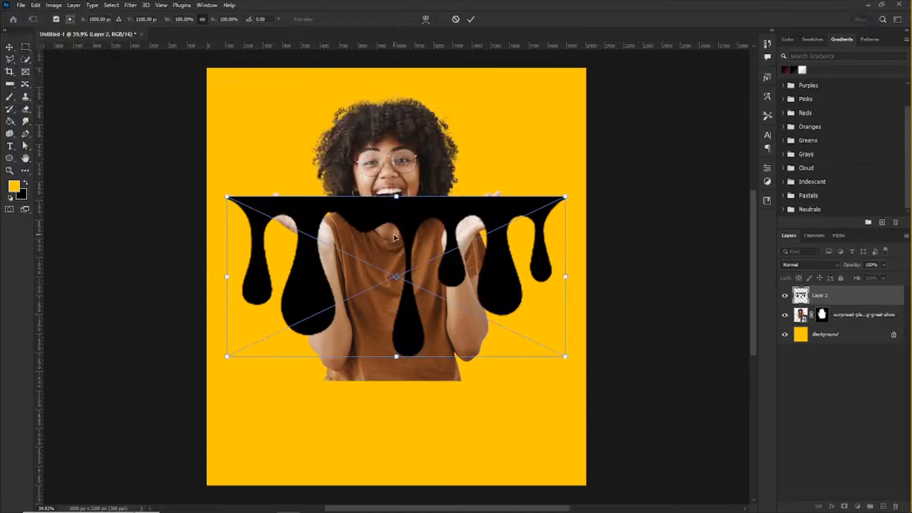
Step: Scale the placed drip graphic proportionally about its center to about 59%
scroll(446, 273, up, 2)
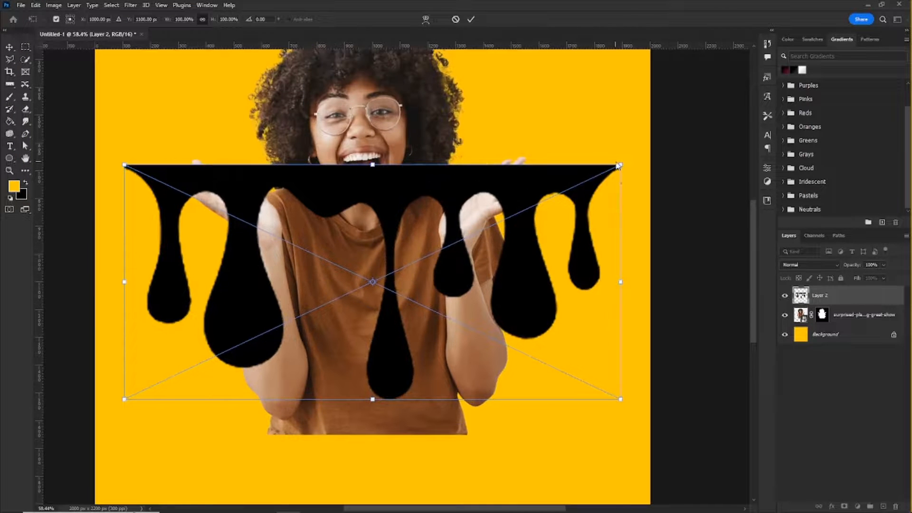
drag(619, 165, 539, 203)
key(Return)
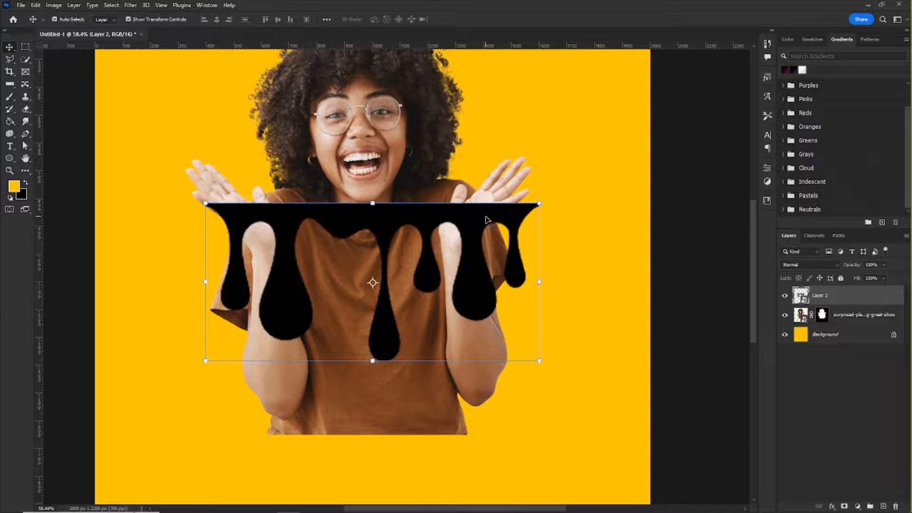
scroll(485, 219, down, 2)
scroll(509, 209, up, 3)
scroll(508, 209, up, 2)
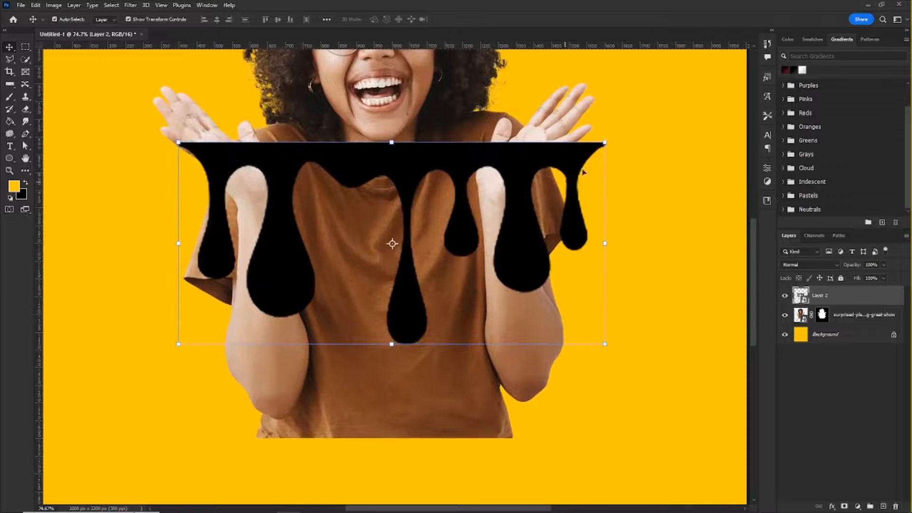
click(602, 144)
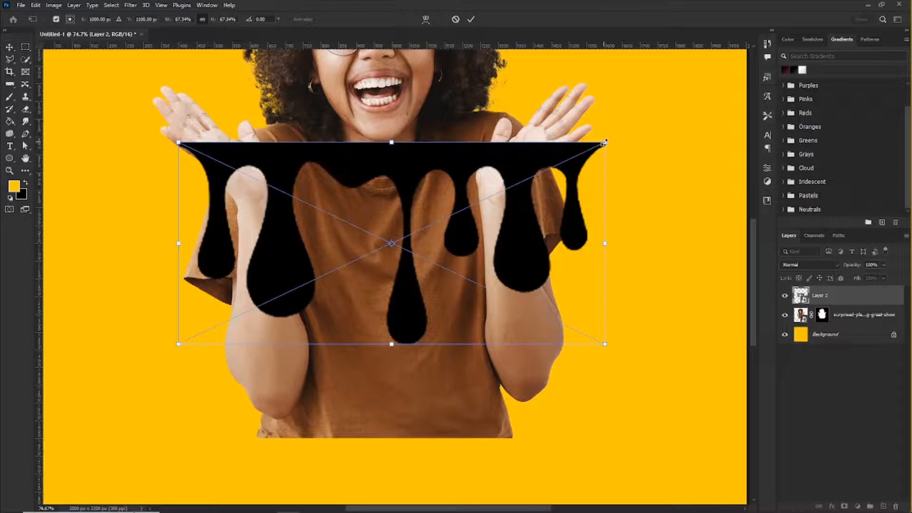
drag(604, 143, 576, 154)
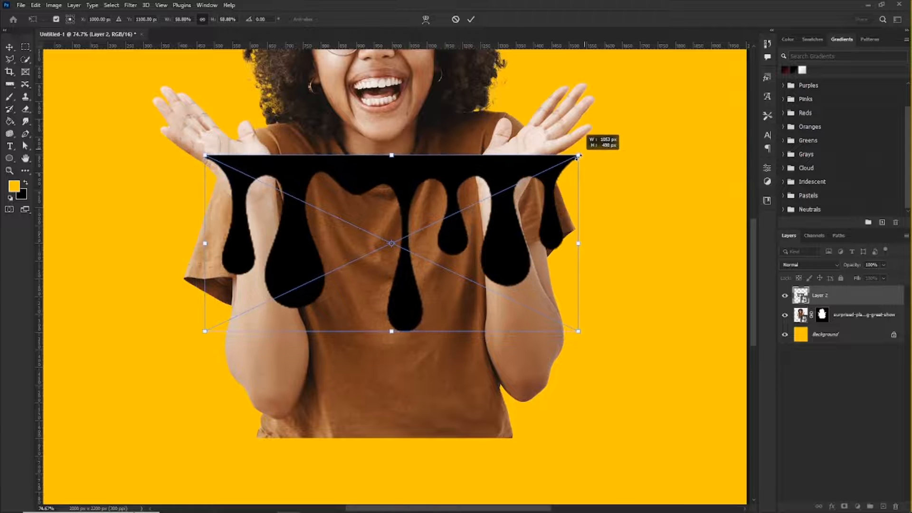
Step: Move the drips about 300 px down to the shirt's lower edge and scale them to about 56%, aligning the upper right corner with the arm
drag(291, 194, 285, 278)
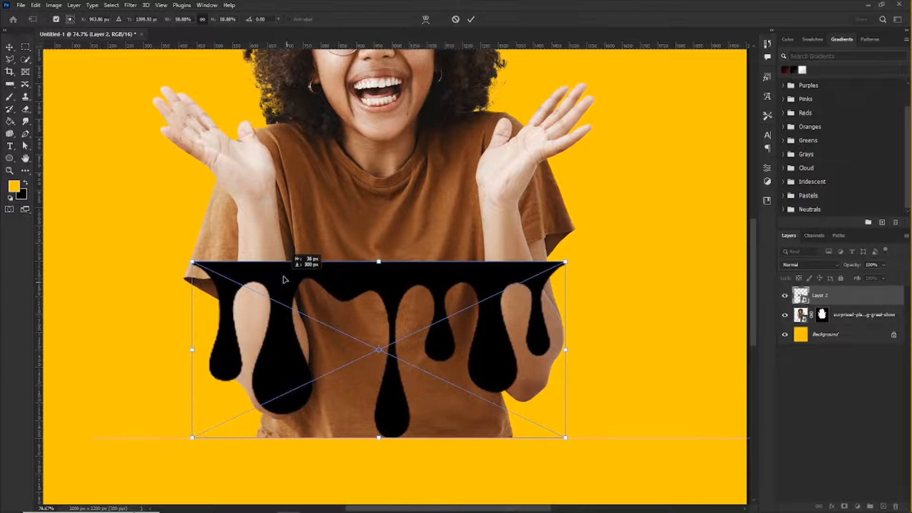
scroll(399, 475, up, 5)
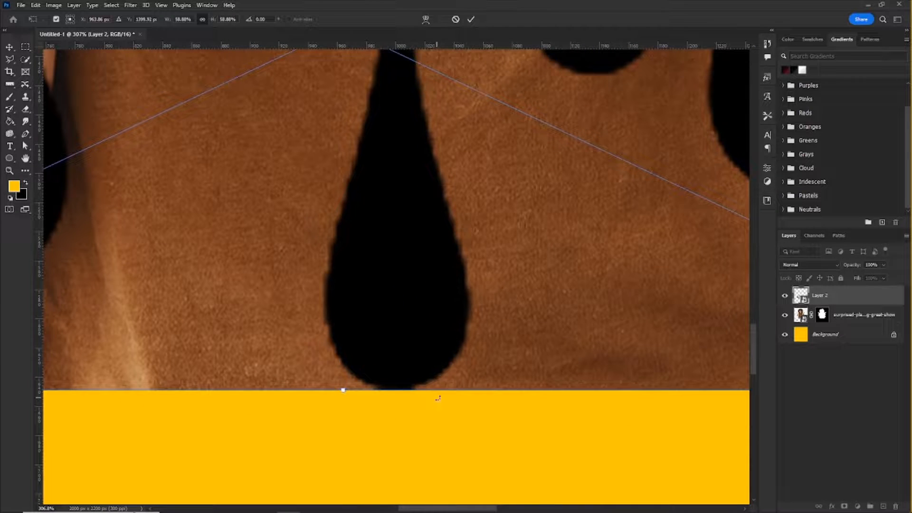
scroll(389, 334, down, 4)
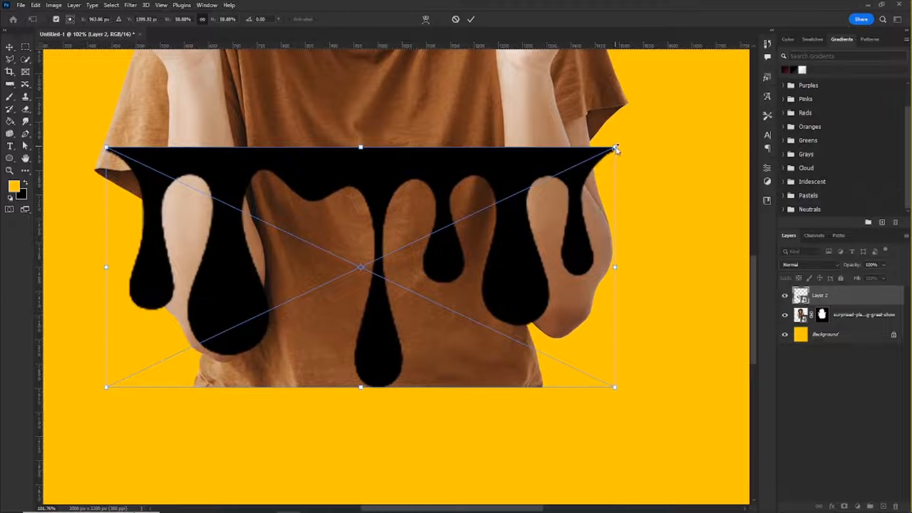
drag(617, 143, 595, 153)
scroll(594, 152, up, 6)
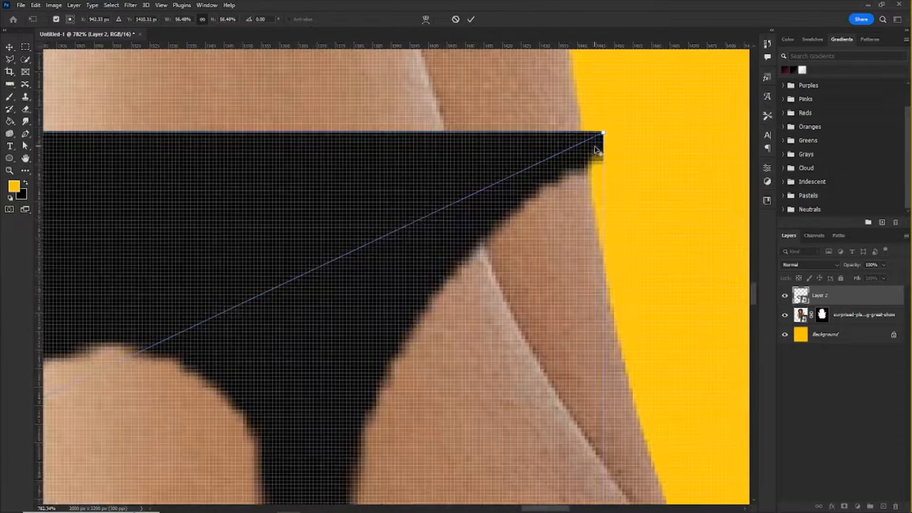
drag(605, 130, 587, 138)
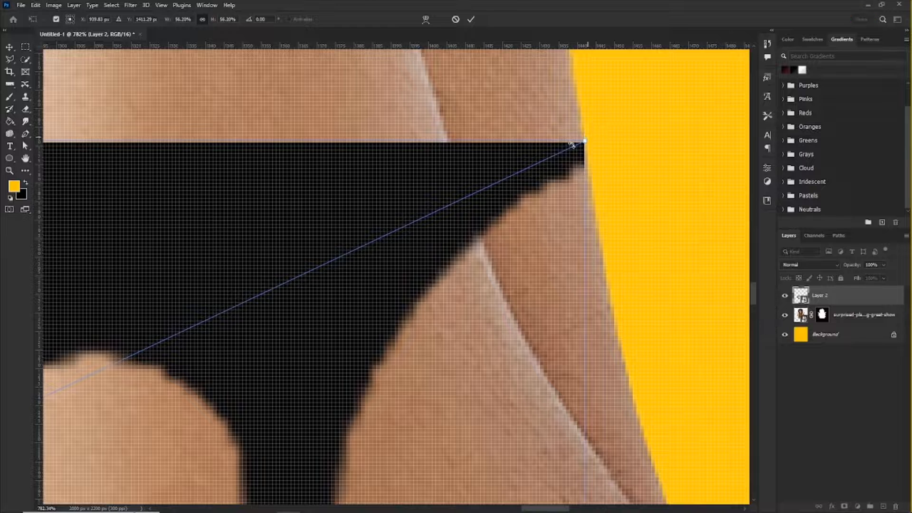
key(Return)
Step: Scale the drip graphic to about 50% from its upper left corner, aligning that corner with the outer edge of the woman's arm
scroll(563, 176, down, 12)
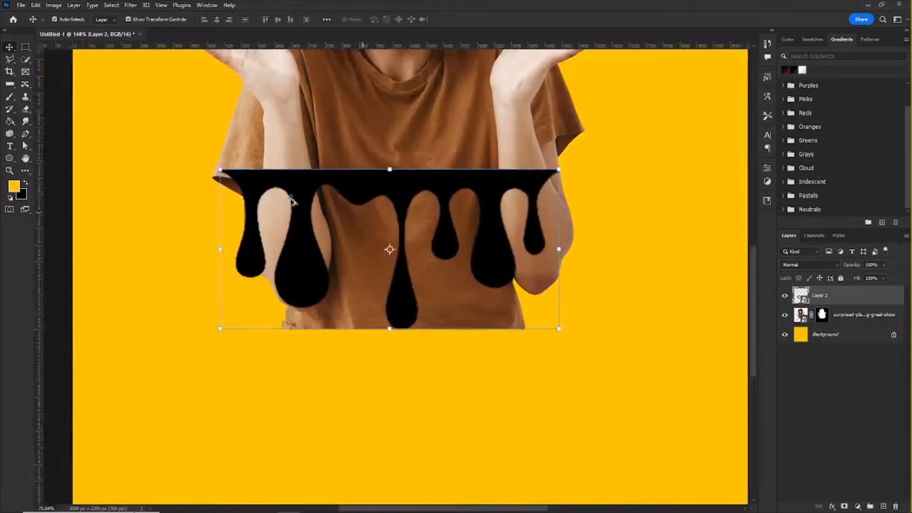
scroll(257, 184, up, 5)
scroll(171, 157, up, 3)
click(141, 144)
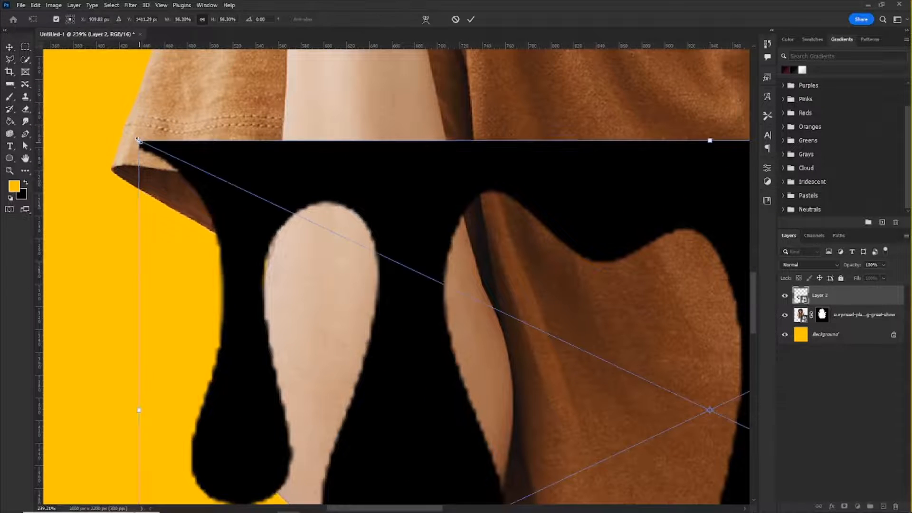
drag(137, 140, 256, 230)
scroll(265, 204, up, 3)
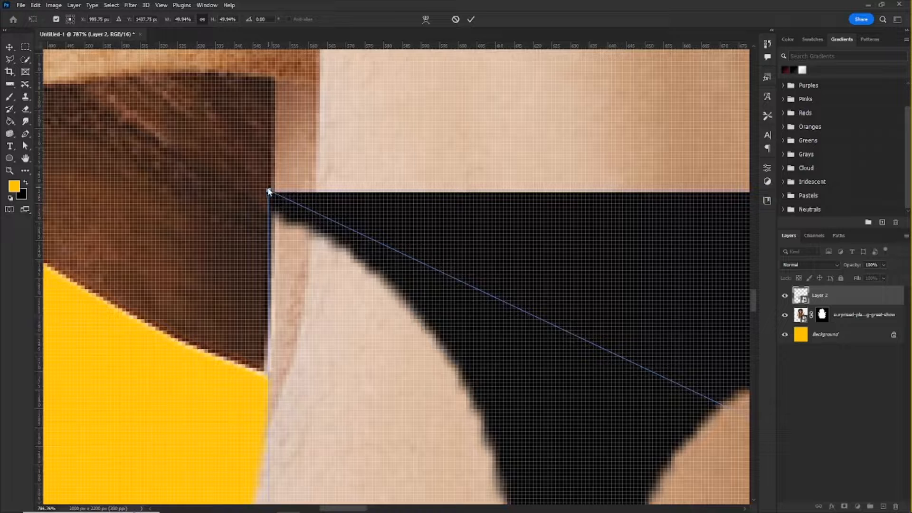
drag(267, 189, 271, 189)
key(Return)
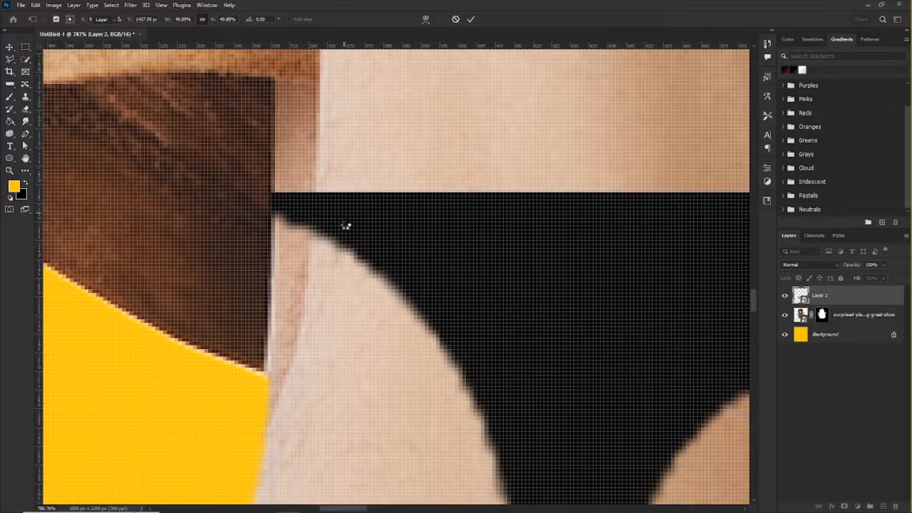
scroll(268, 190, down, 10)
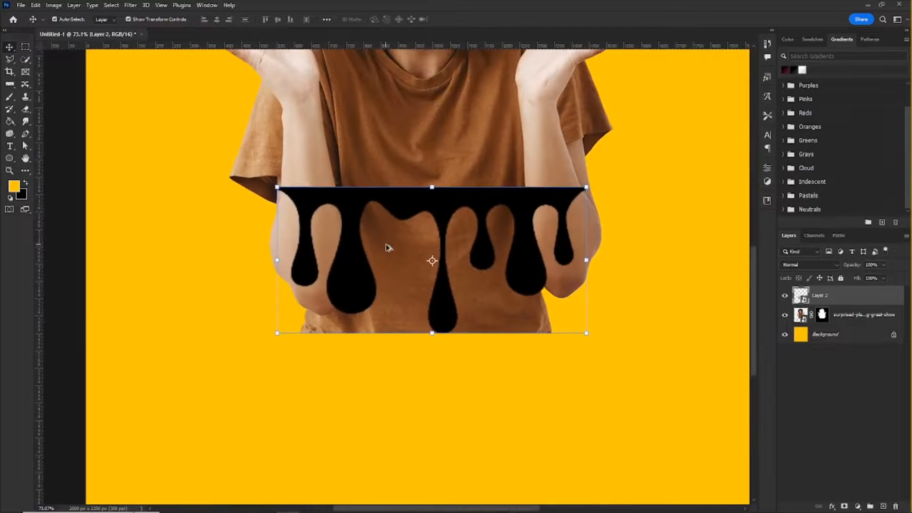
Step: Try selecting the drip shape, first from the outline of Layer 2 and again with the Magic Wand tool
scroll(432, 245, up, 1)
scroll(431, 246, down, 3)
scroll(539, 245, up, 2)
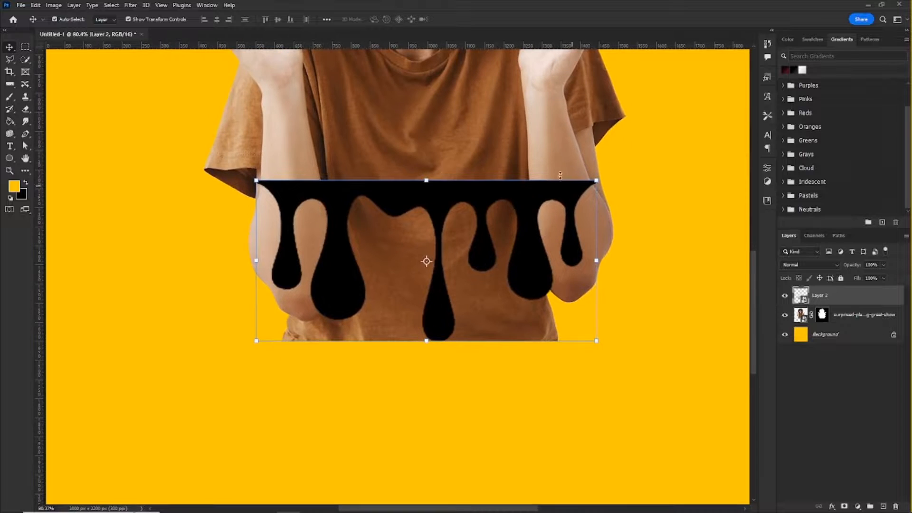
scroll(323, 284, down, 2)
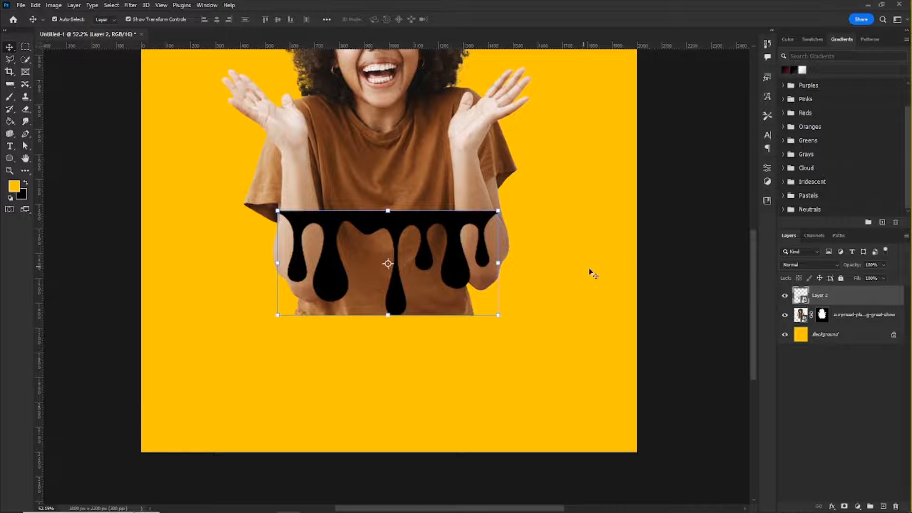
scroll(482, 264, up, 3)
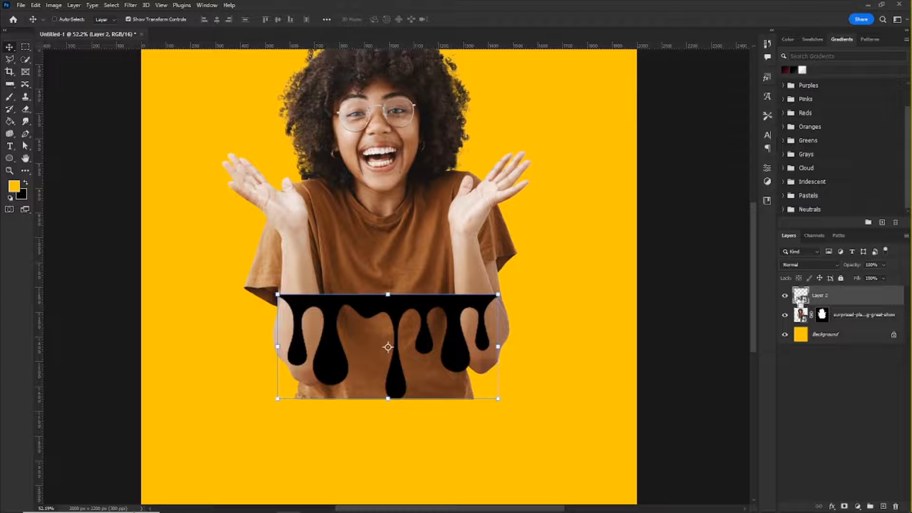
ctrl+click(801, 299)
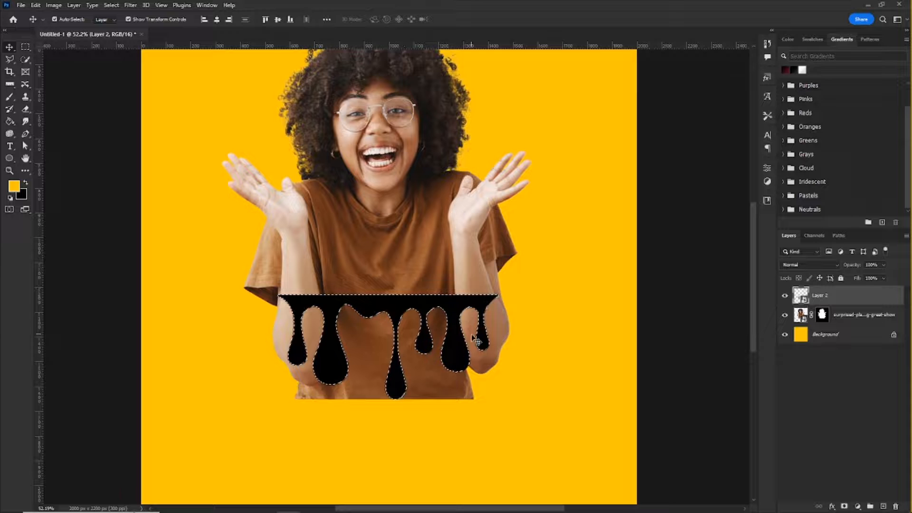
key(ctrl+d)
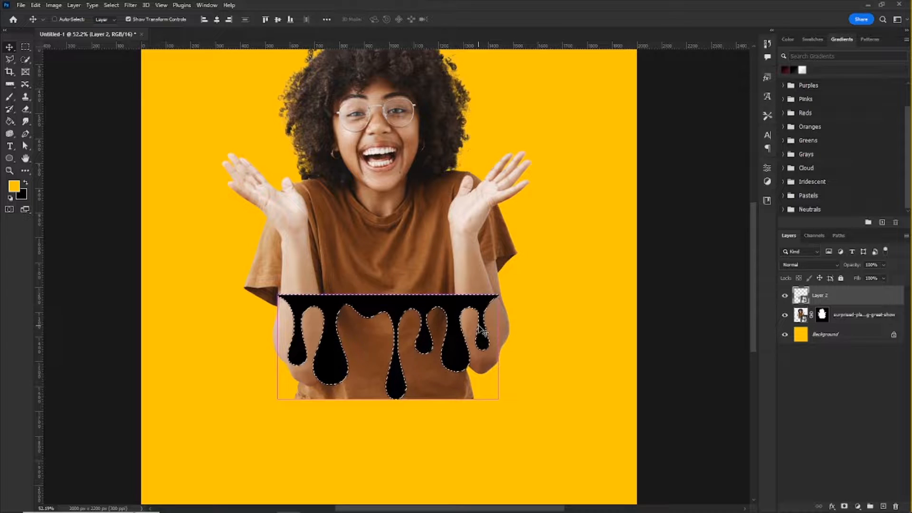
click(29, 62)
click(71, 75)
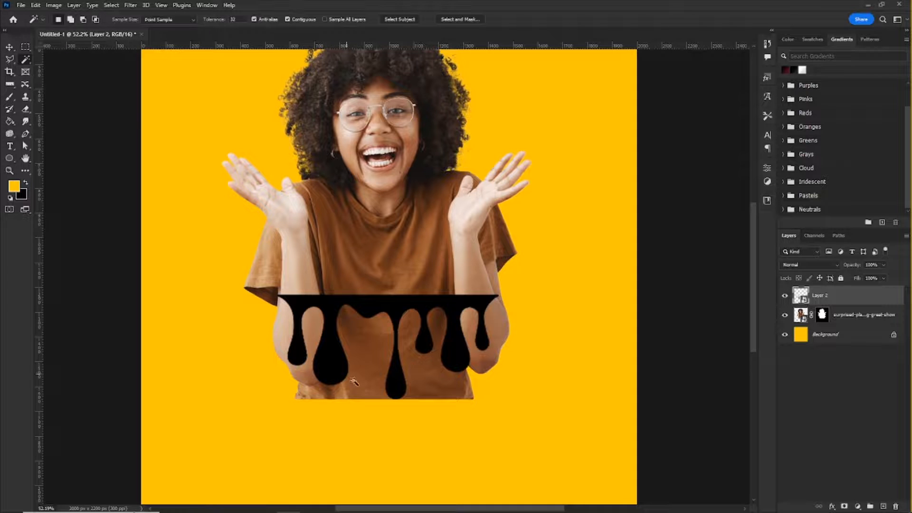
click(382, 303)
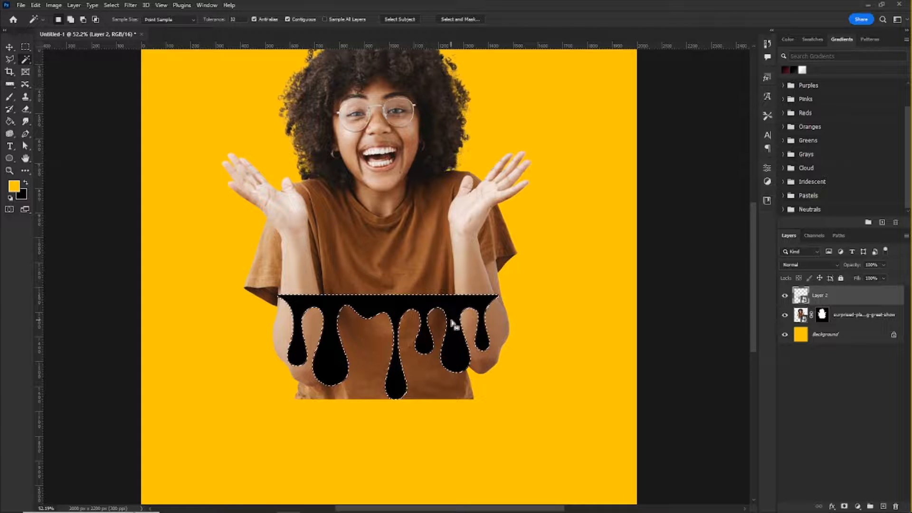
Step: Clear the selection and enlarge the drip graphic to about 50.5% so its upper right corner meets the arm's outer edge
scroll(508, 304, up, 3)
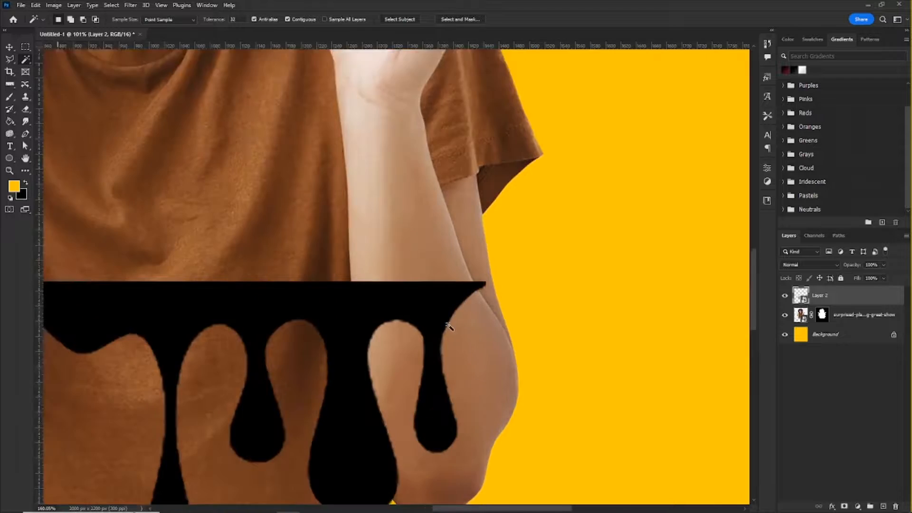
scroll(449, 327, up, 2)
key(v)
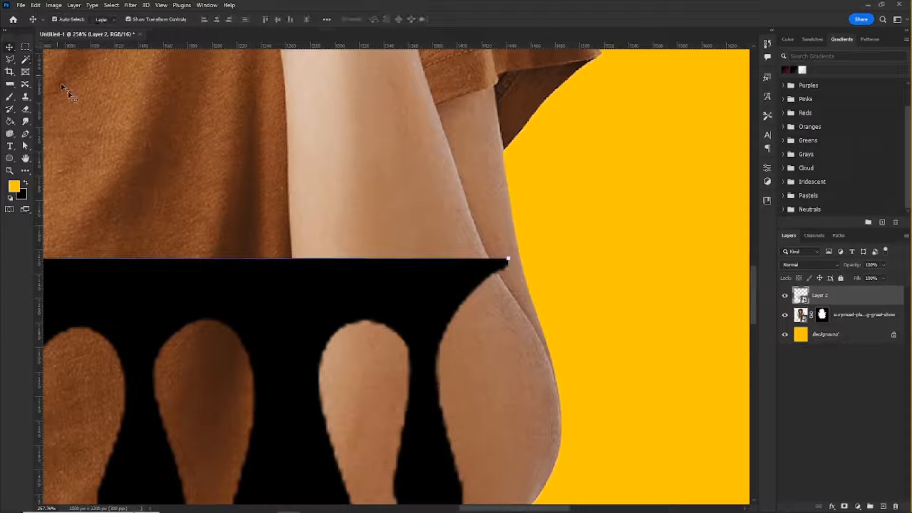
drag(509, 259, 517, 247)
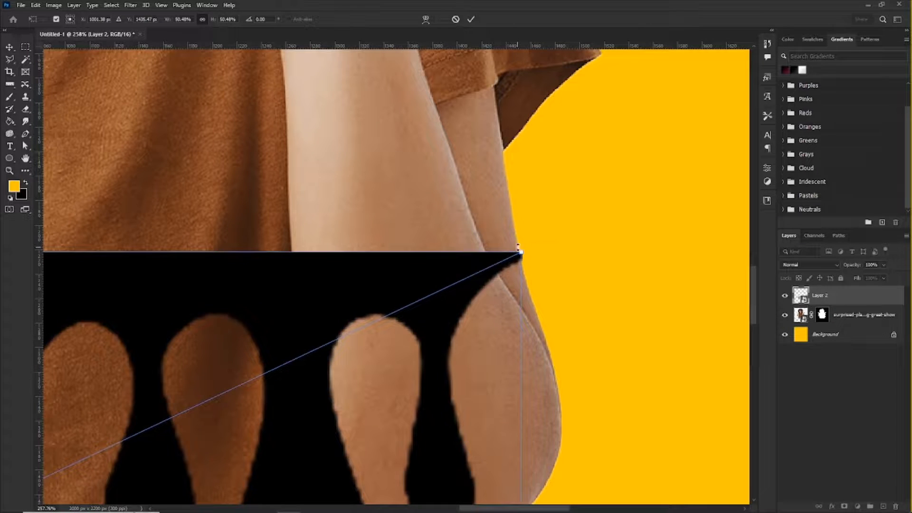
key(Return)
scroll(449, 269, down, 8)
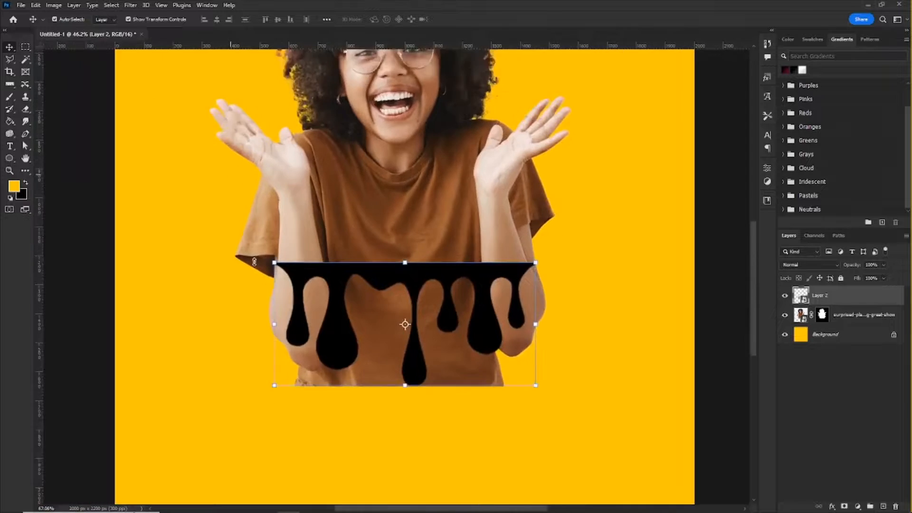
Step: Load the outline of the drip graphic in Layer 2 as a selection and hide that layer
scroll(230, 265, up, 5)
scroll(343, 313, up, 2)
scroll(379, 205, down, 6)
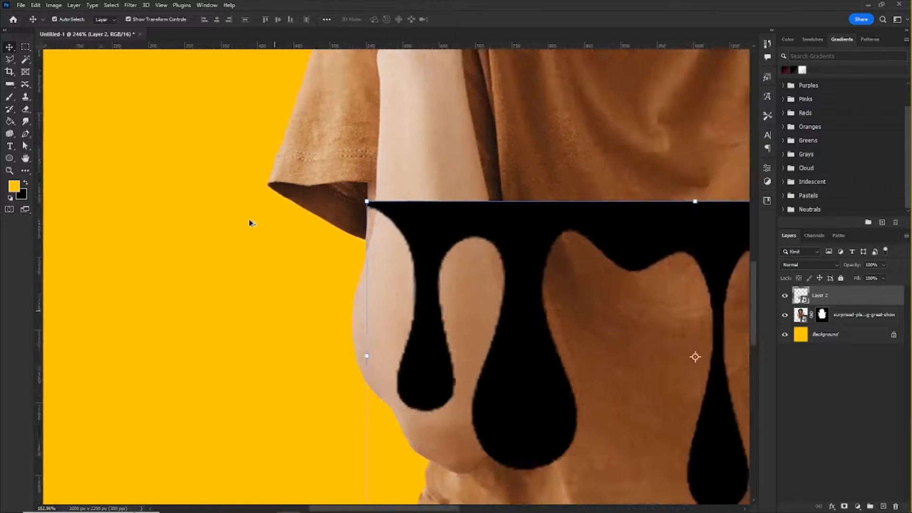
scroll(402, 223, up, 5)
scroll(312, 235, down, 6)
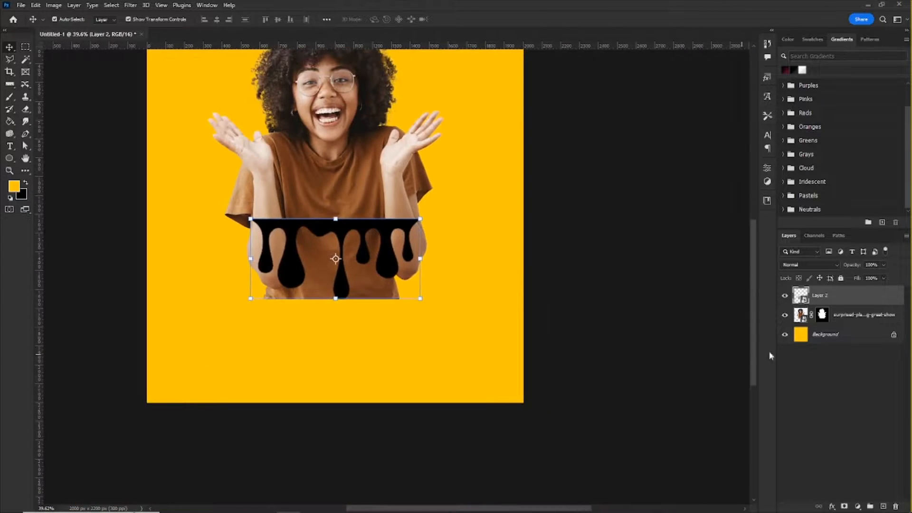
ctrl+click(803, 295)
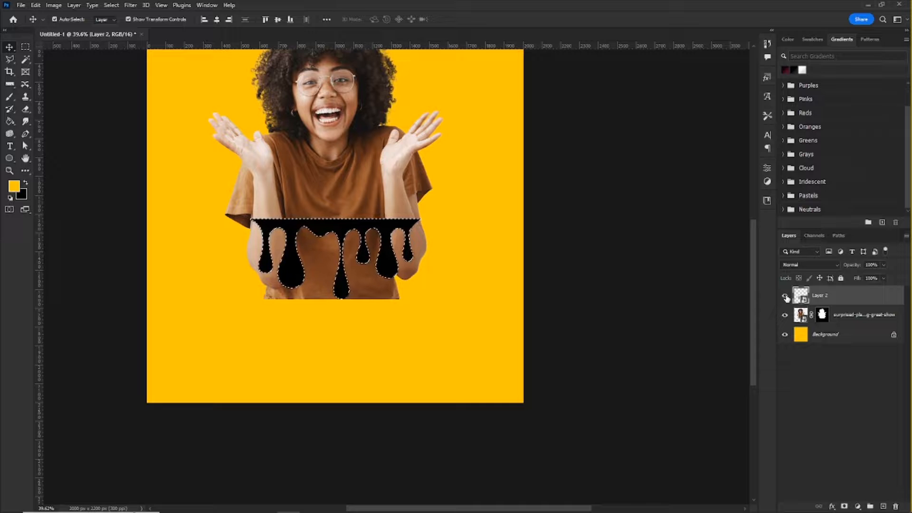
click(786, 297)
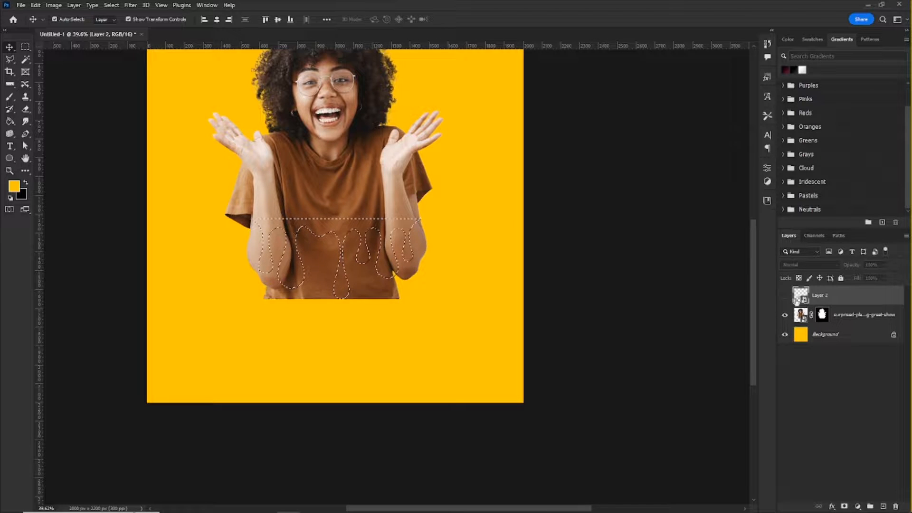
Step: Switch to the standard Eraser tool, keeping the drip-shaped selection over the woman's lower torso
scroll(432, 297, down, 3)
scroll(415, 236, up, 2)
scroll(415, 237, up, 3)
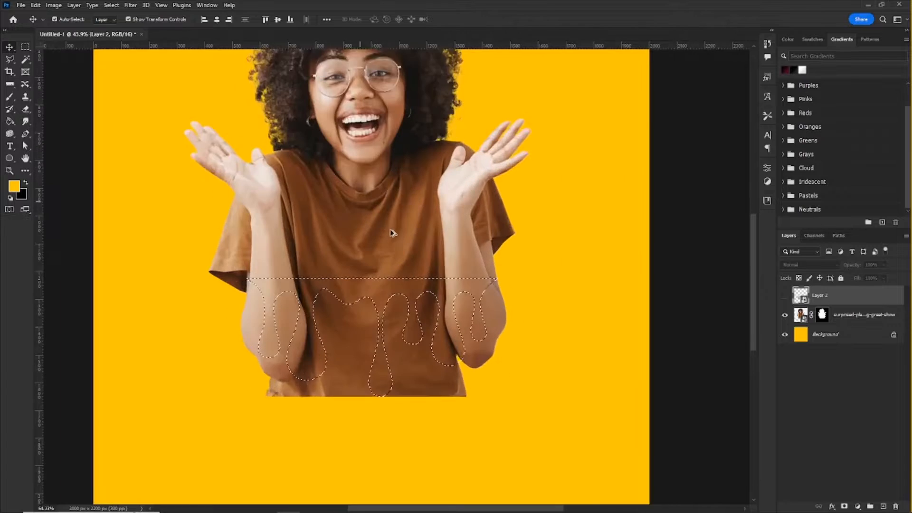
scroll(394, 232, down, 2)
scroll(395, 242, up, 1)
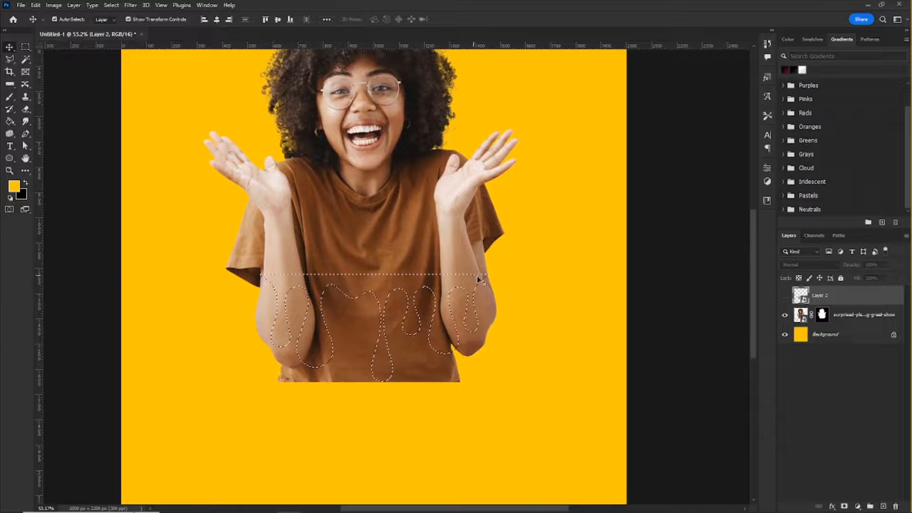
scroll(455, 310, up, 2)
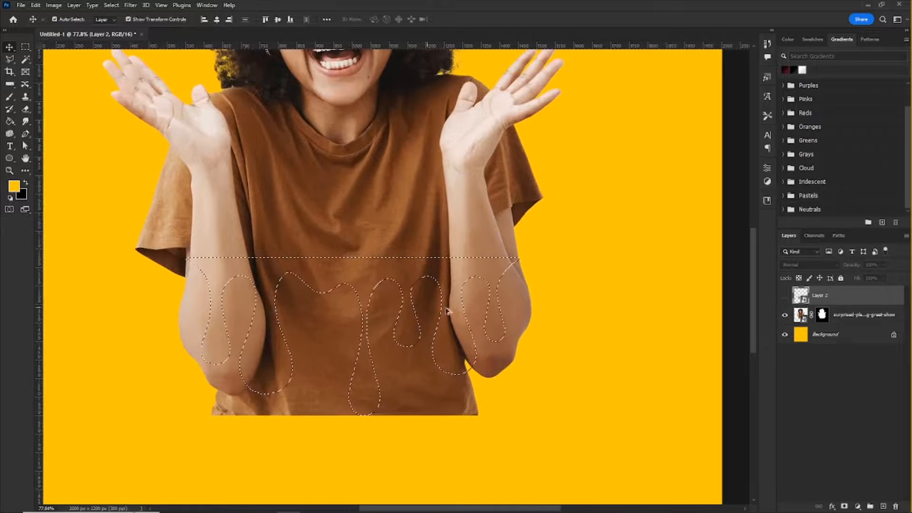
right_click(26, 113)
click(71, 117)
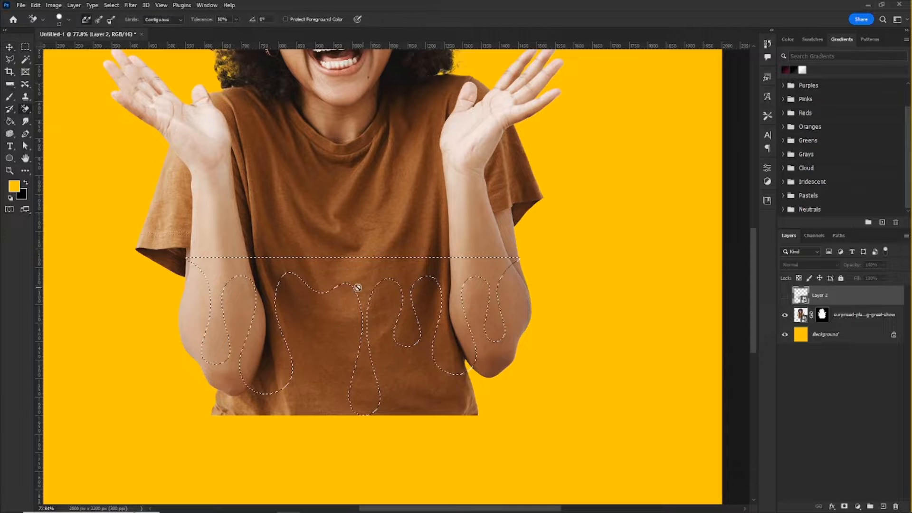
right_click(26, 110)
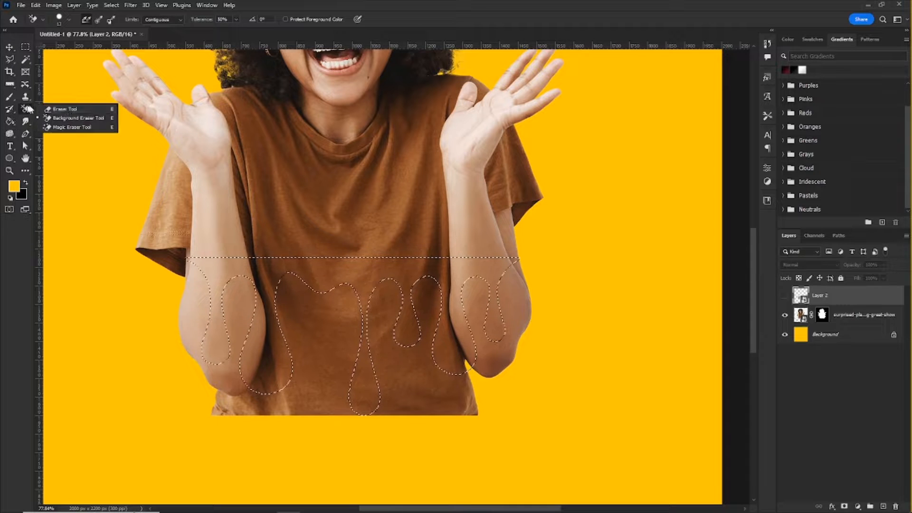
click(65, 108)
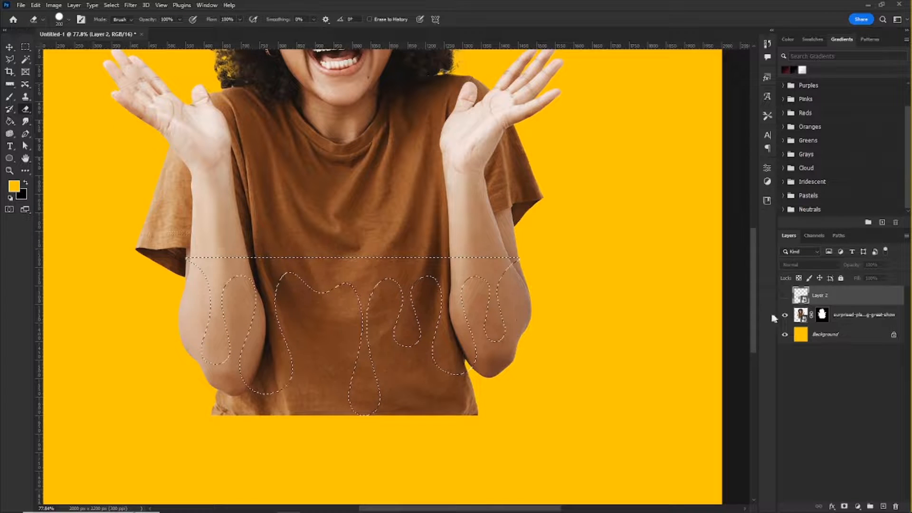
Step: Try to erase the woman's layer mask inside the drip-shaped selection
click(821, 315)
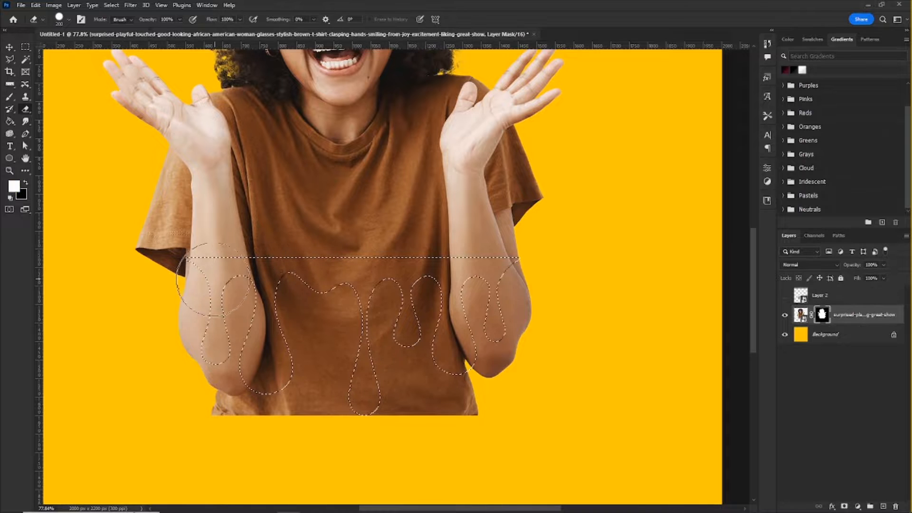
mouse_move(267, 283)
mouse_down()
mouse_move(456, 285)
mouse_move(494, 266)
mouse_move(409, 259)
mouse_move(280, 354)
mouse_move(370, 342)
mouse_move(413, 371)
mouse_move(458, 362)
mouse_move(492, 323)
mouse_move(414, 361)
mouse_move(460, 354)
mouse_up()
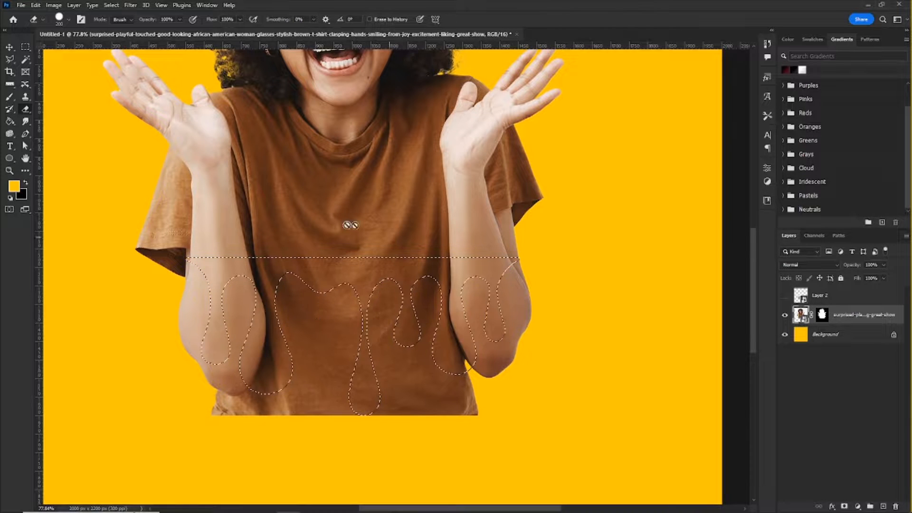
scroll(421, 286, down, 8)
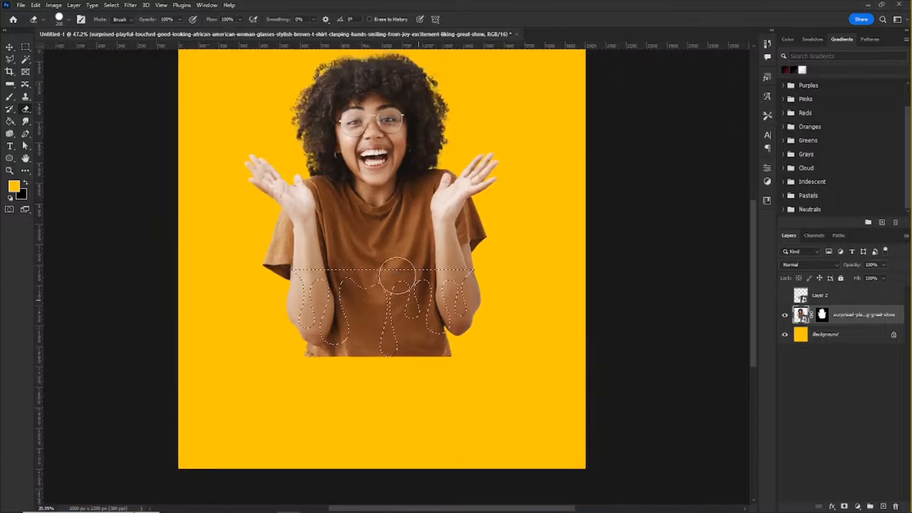
scroll(399, 280, up, 5)
scroll(396, 281, down, 5)
scroll(379, 286, up, 7)
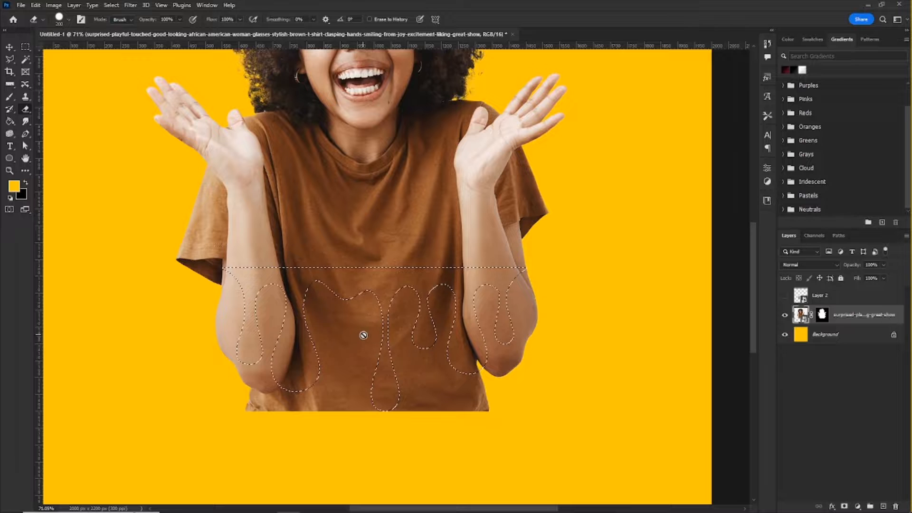
scroll(252, 336, up, 4)
scroll(336, 285, down, 6)
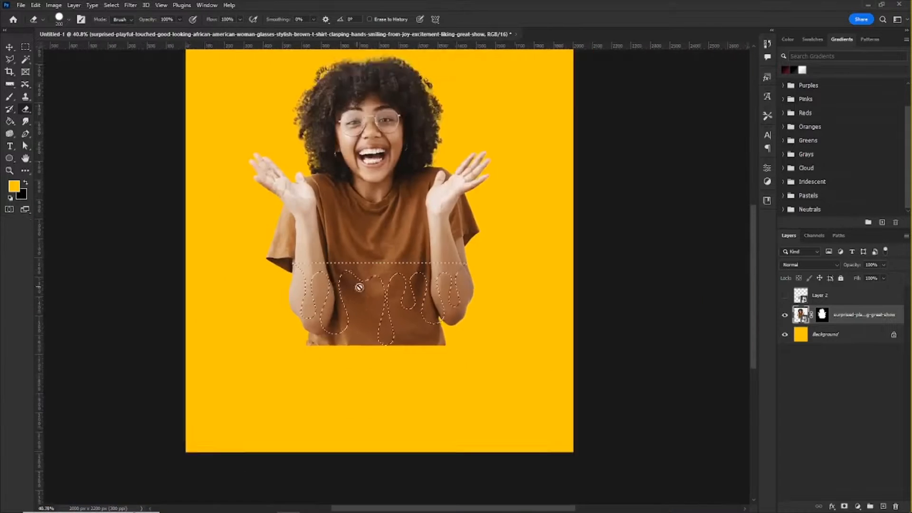
scroll(372, 300, up, 5)
scroll(372, 299, up, 2)
scroll(383, 299, down, 3)
scroll(489, 343, up, 3)
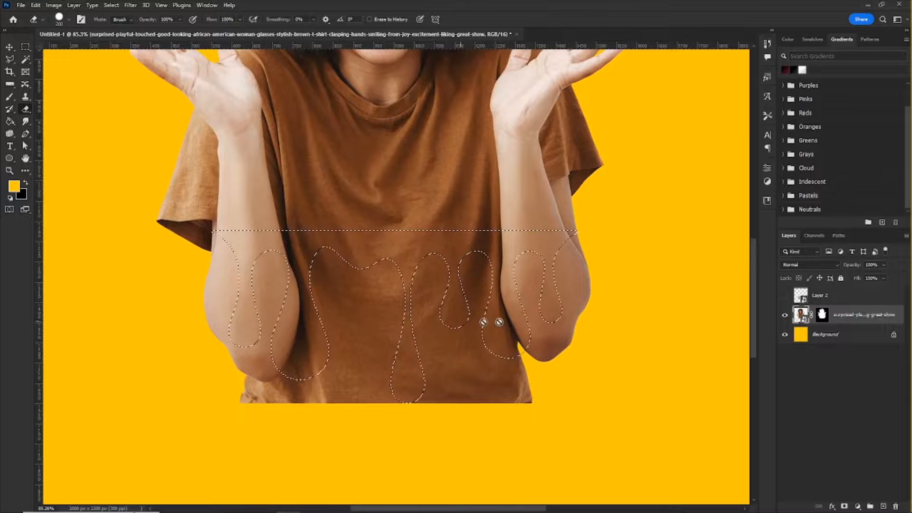
Step: Target the woman's layer mask and invert the drip-shaped selection
click(823, 316)
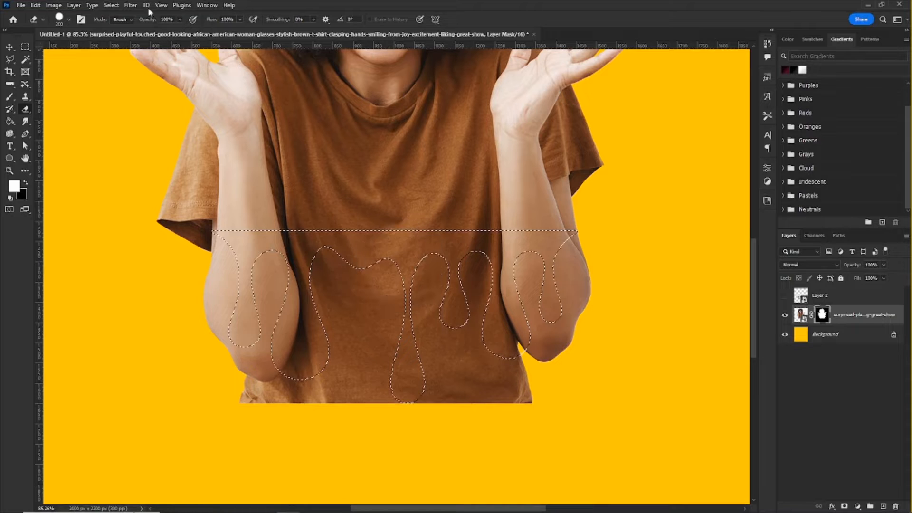
click(113, 6)
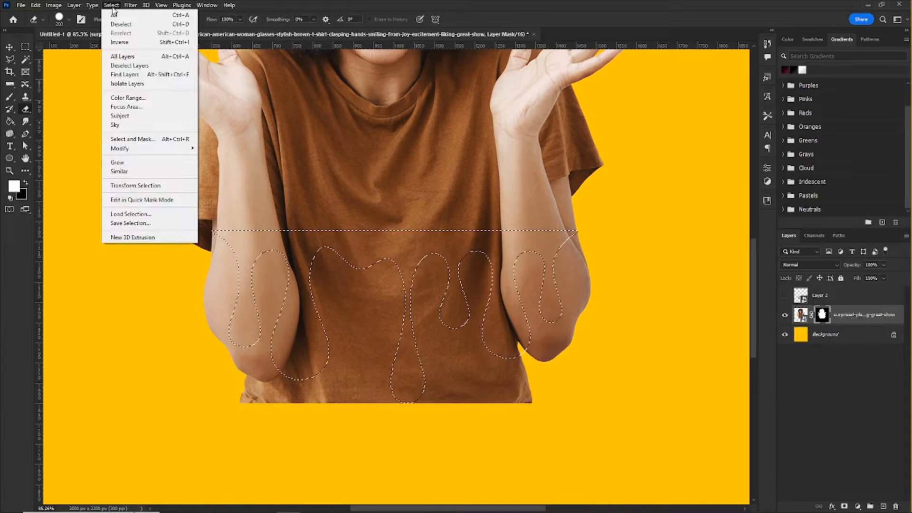
click(131, 43)
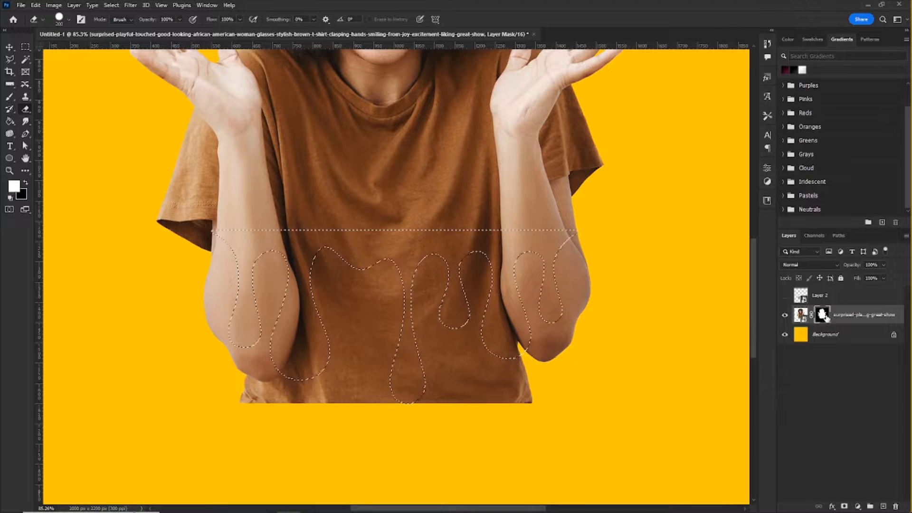
Step: Erase the woman's layer mask around the drips, clearing her lower shirt and both elbows outside the drip shape
mouse_move(570, 295)
mouse_down()
mouse_move(546, 287)
mouse_move(557, 276)
mouse_move(568, 276)
mouse_move(531, 320)
mouse_move(488, 333)
mouse_move(535, 290)
mouse_move(496, 288)
mouse_up()
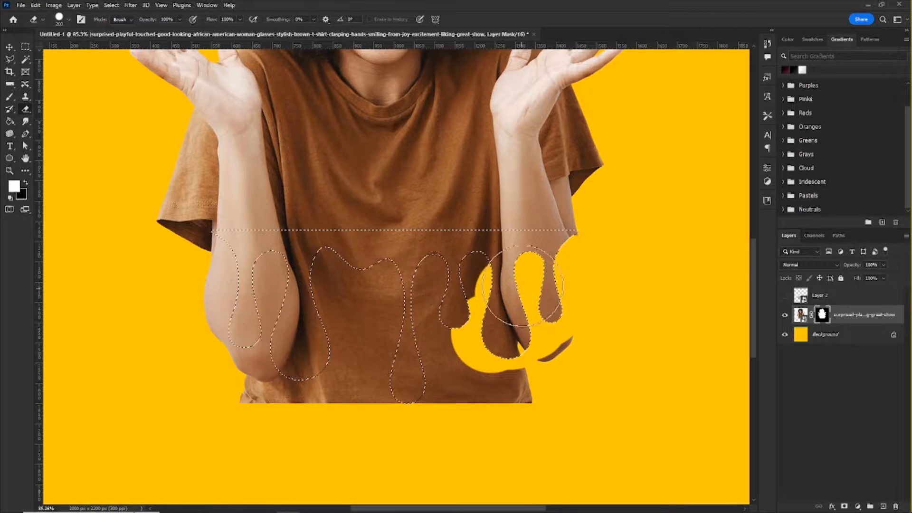
mouse_move(545, 340)
mouse_down()
mouse_move(467, 386)
mouse_move(369, 384)
mouse_move(474, 330)
mouse_up()
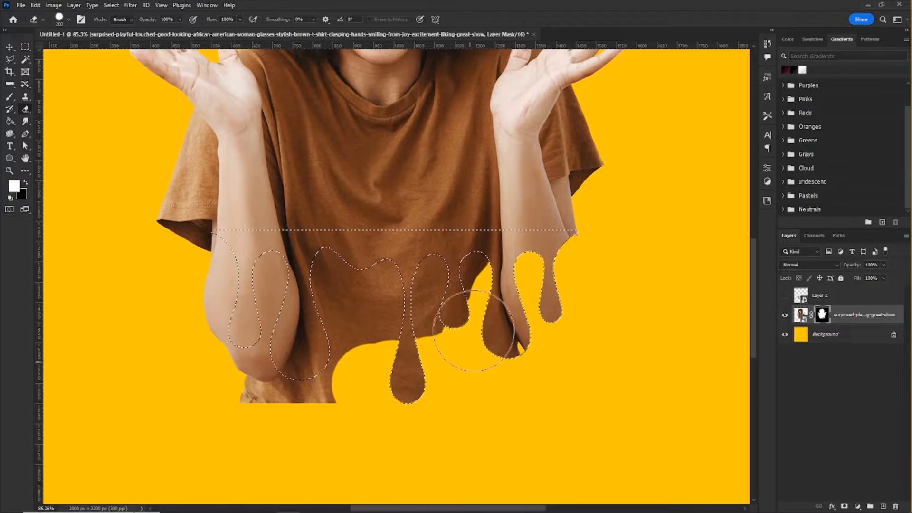
mouse_move(448, 299)
mouse_down()
mouse_move(294, 280)
mouse_move(193, 304)
mouse_move(209, 332)
mouse_up()
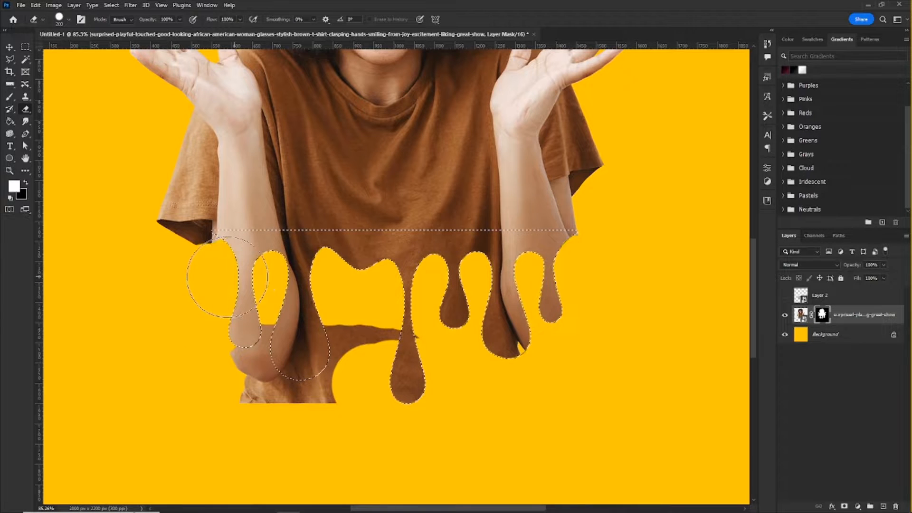
drag(212, 277, 169, 275)
drag(264, 360, 321, 339)
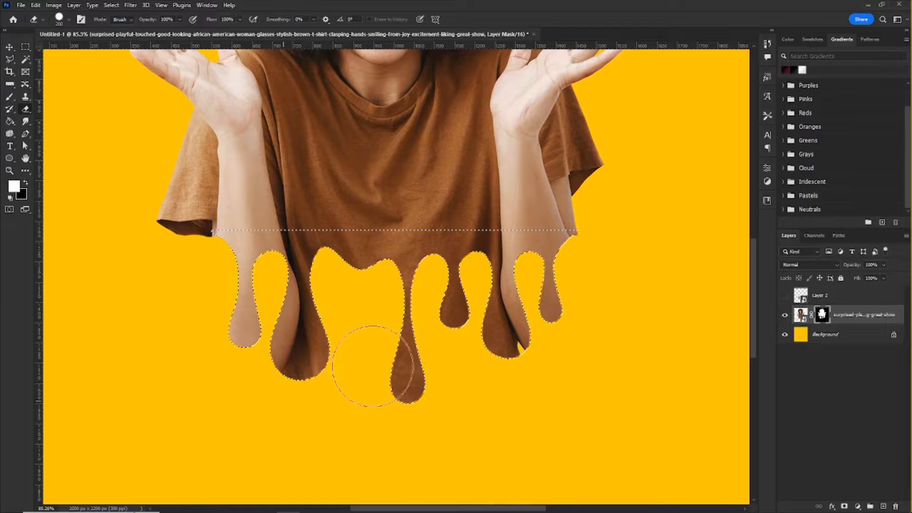
Step: Erase the dark underside of the sleeve beside the outermost drip so it flows into the dripping edge
scroll(285, 308, down, 4)
scroll(195, 275, up, 9)
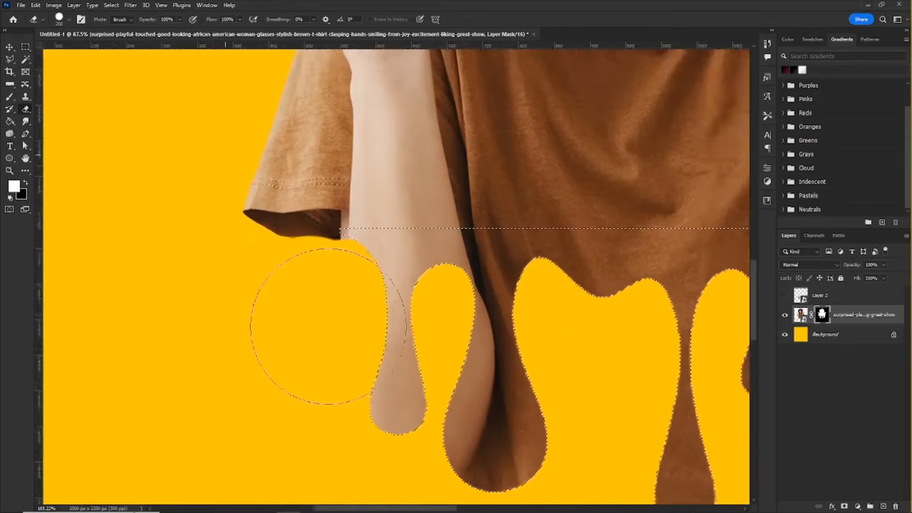
mouse_move(308, 283)
mouse_down()
mouse_move(286, 274)
mouse_move(205, 260)
mouse_up()
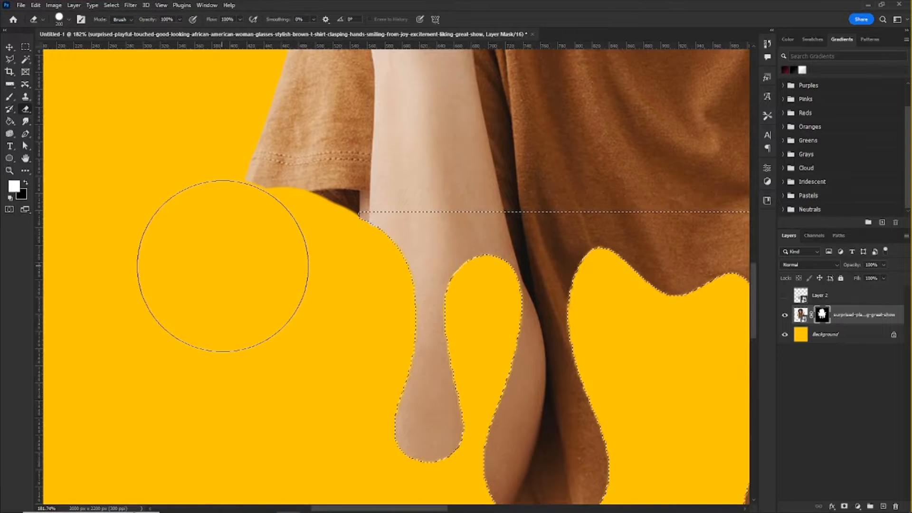
Step: Inspect the opposite arm's dripping edge and deselect the inverted drip-shaped selection
scroll(99, 283, down, 2)
scroll(692, 401, down, 2)
scroll(472, 271, up, 5)
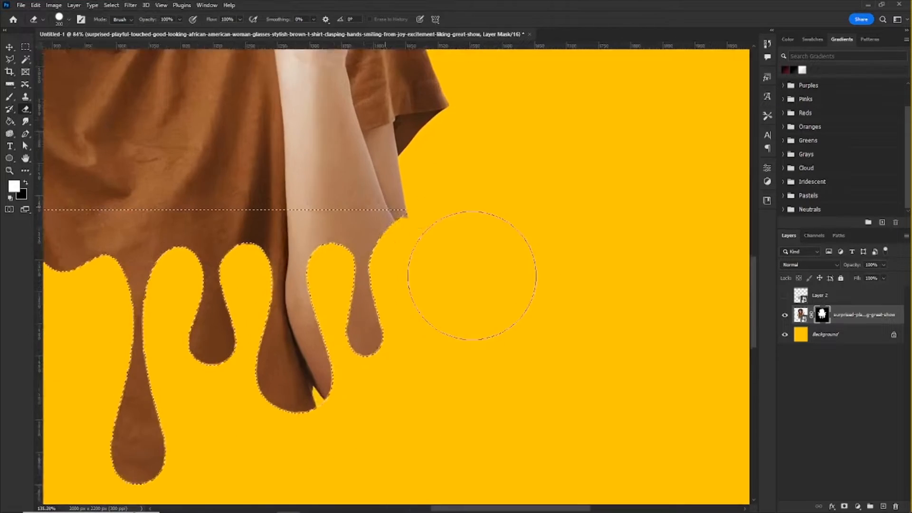
scroll(478, 285, down, 5)
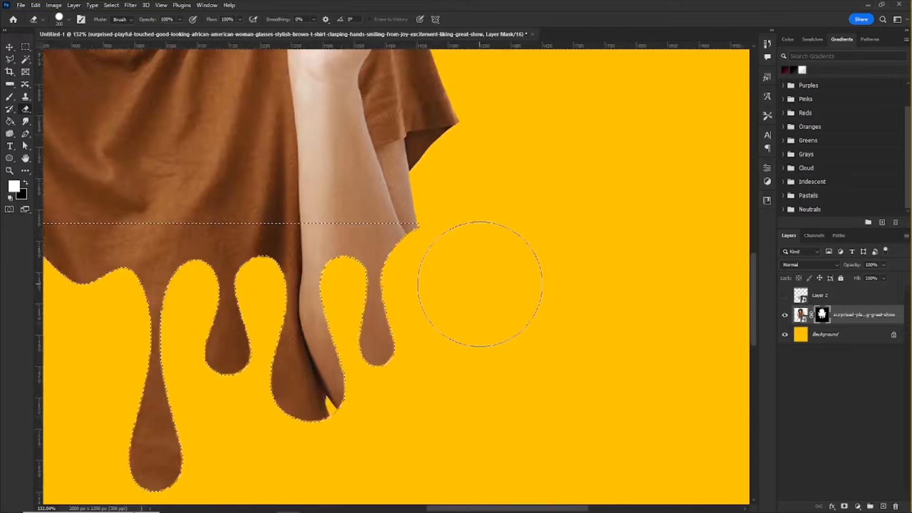
scroll(426, 307, up, 3)
scroll(426, 306, up, 1)
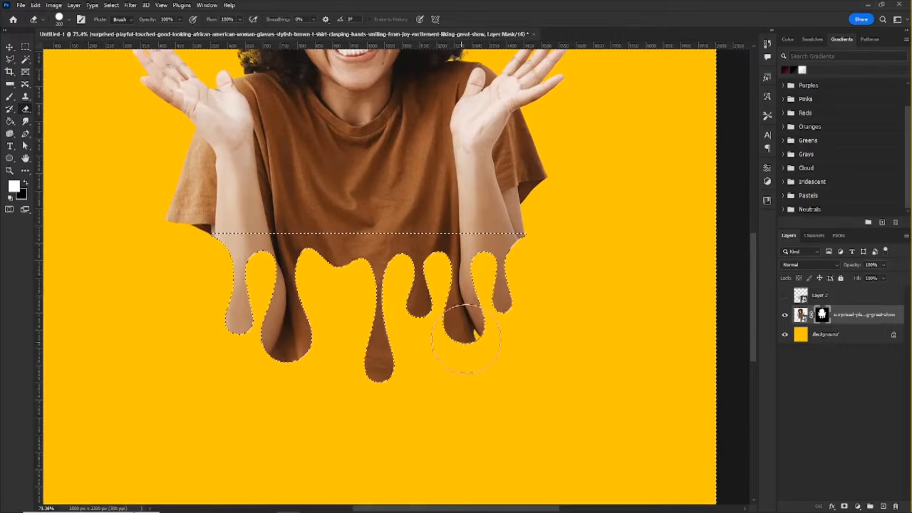
key(ctrl+d)
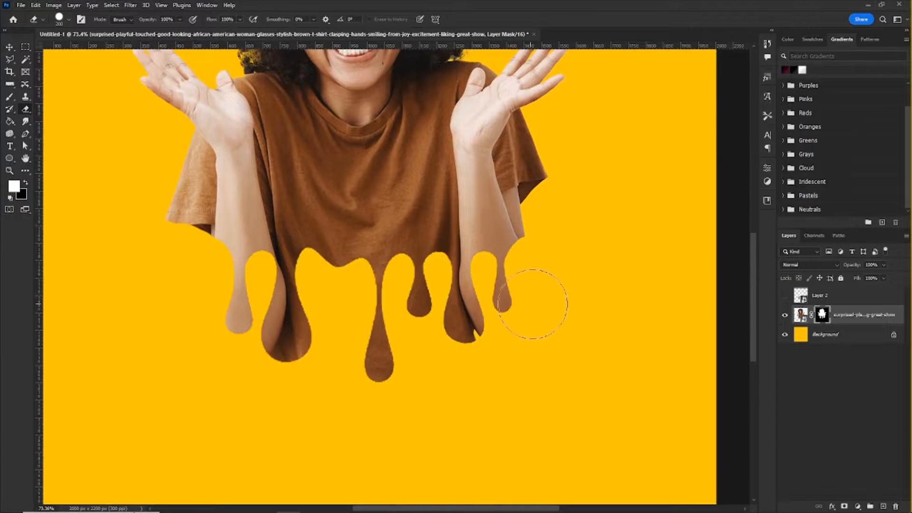
Step: Switch to the Move tool and examine the dripping edge of the woman's photo at several magnifications
scroll(533, 302, down, 3)
scroll(462, 270, up, 2)
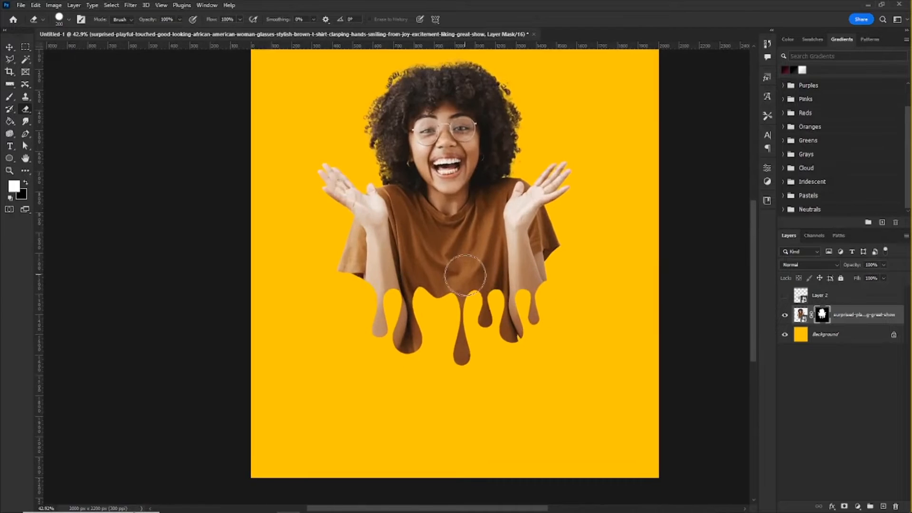
scroll(451, 272, down, 2)
scroll(446, 273, up, 2)
click(8, 47)
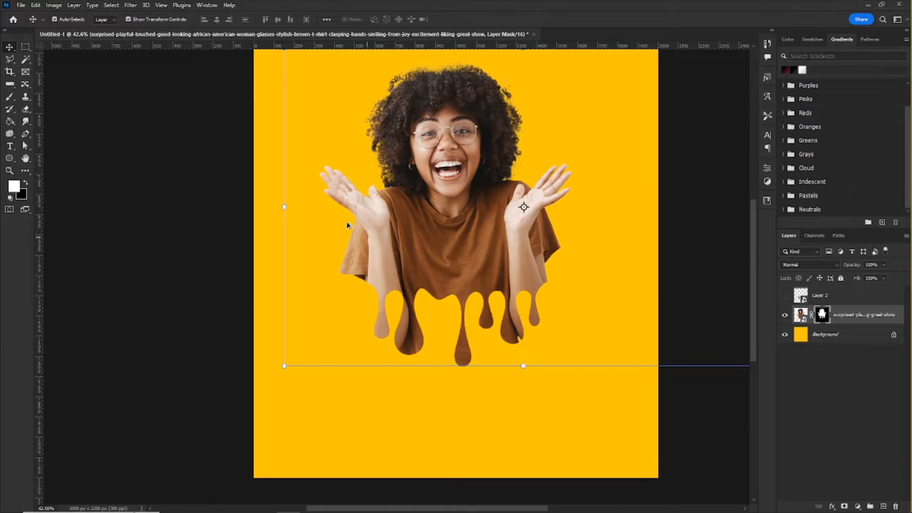
scroll(347, 225, down, 2)
scroll(380, 214, up, 3)
scroll(387, 208, down, 1)
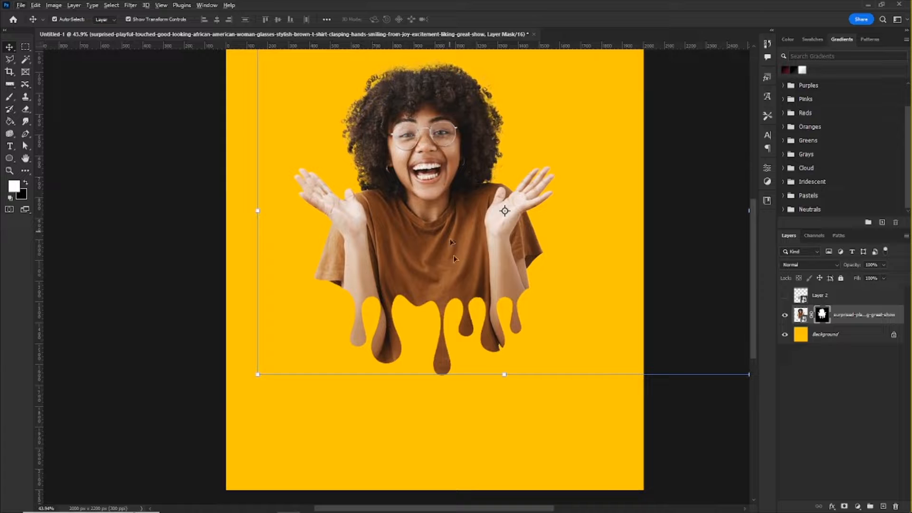
scroll(452, 243, down, 2)
scroll(449, 228, up, 3)
scroll(447, 218, down, 2)
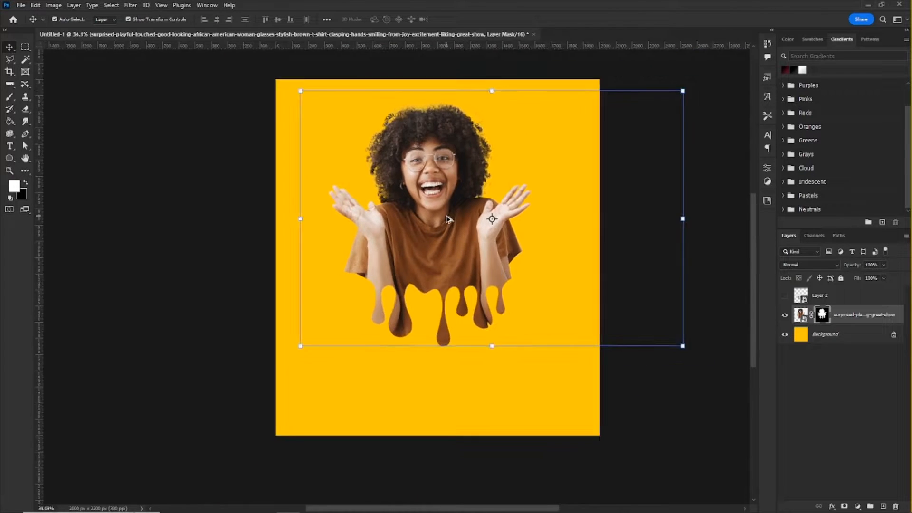
scroll(449, 212, up, 3)
scroll(453, 201, up, 2)
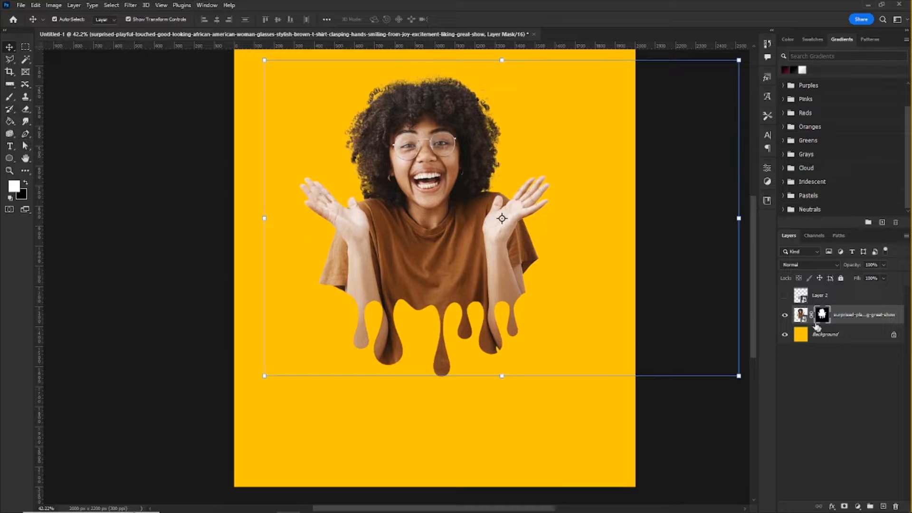
Step: Add a new layer directly above the Background and paint a soft black shadow below the drips with the flat elliptical brush
click(840, 338)
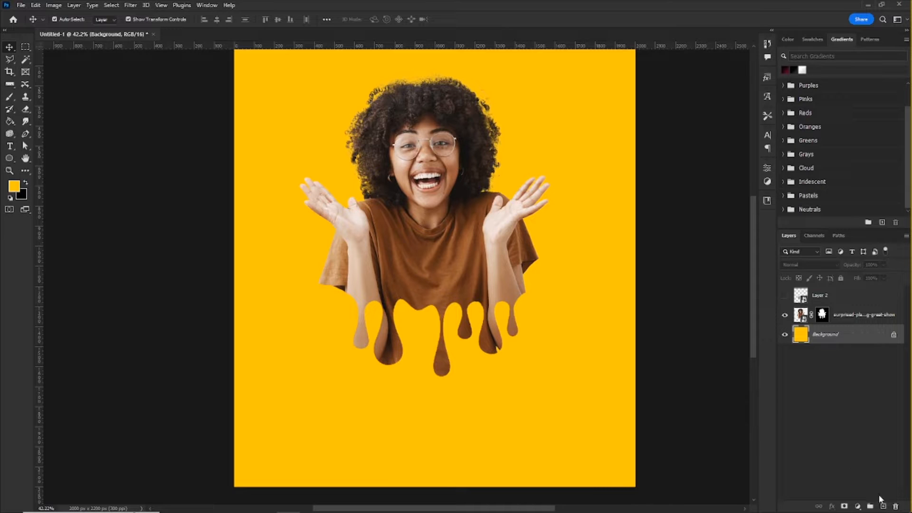
click(883, 507)
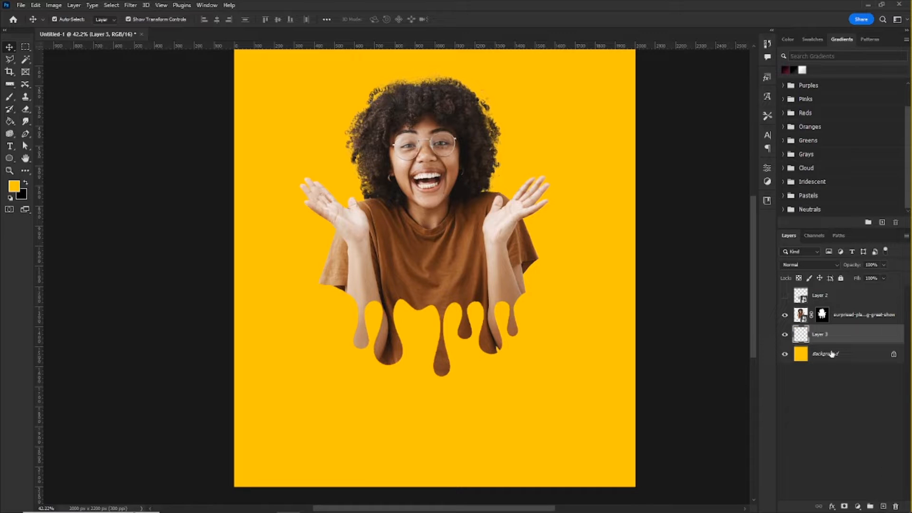
click(8, 96)
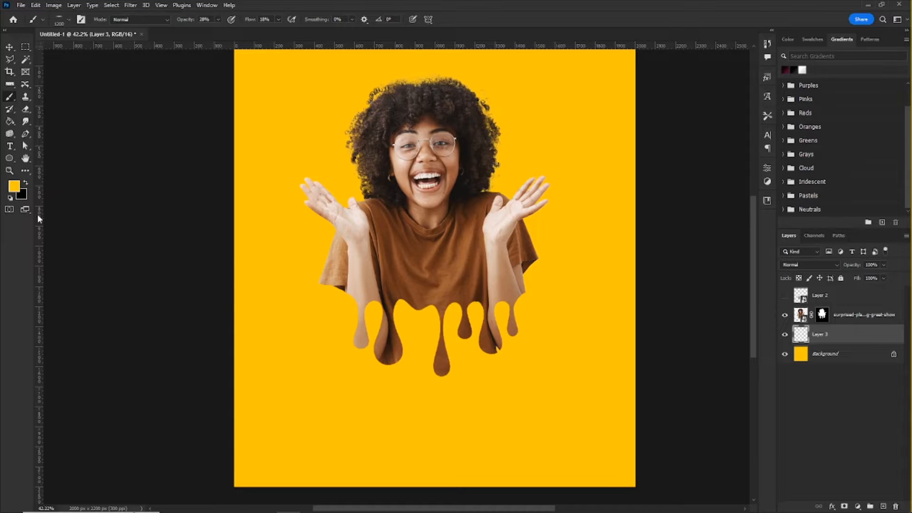
click(27, 182)
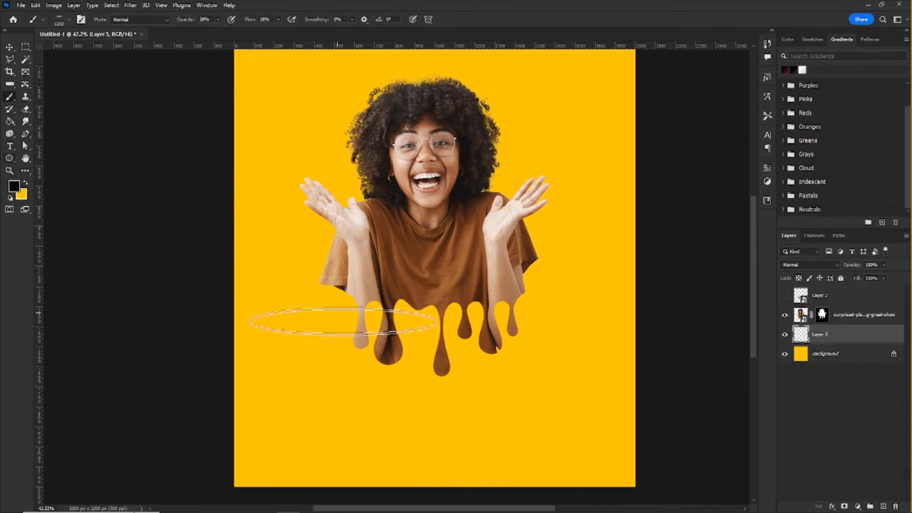
click(441, 423)
click(441, 423)
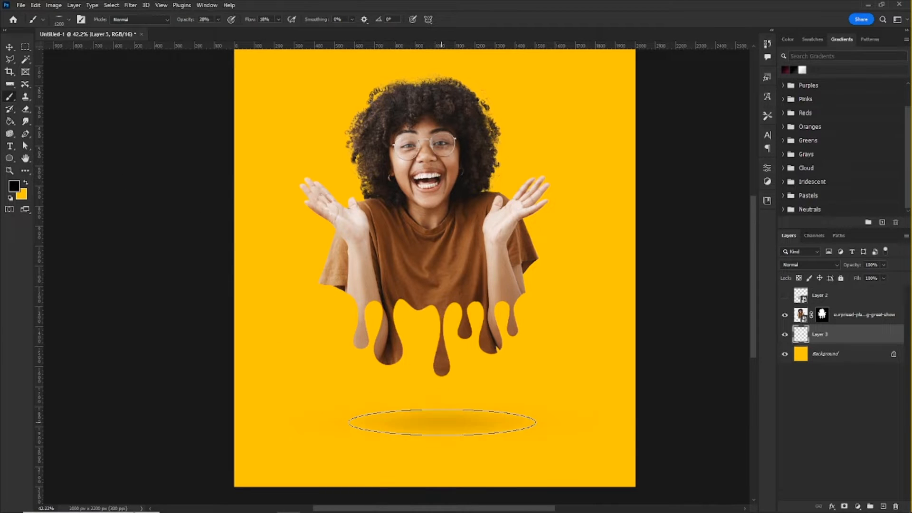
click(440, 423)
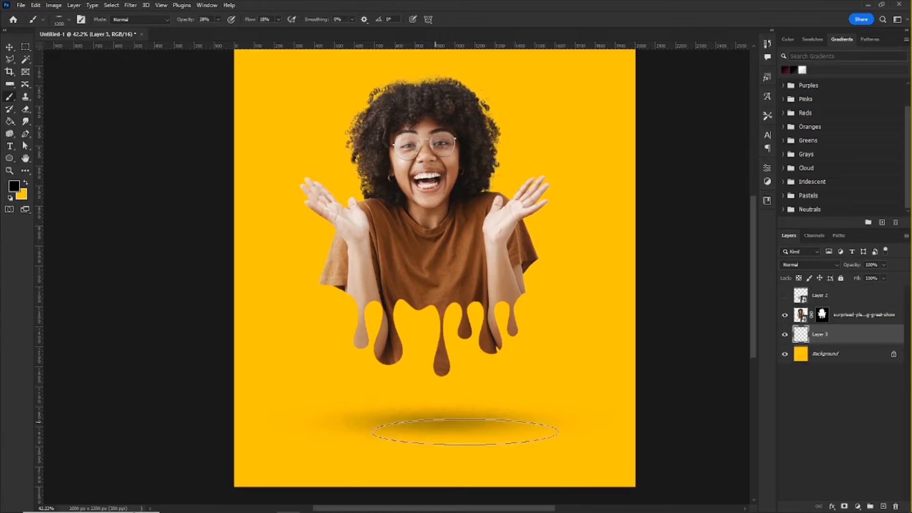
Step: Move the woman's photo layer slightly down, closer to the painted shadow
scroll(475, 418, down, 3)
scroll(500, 415, up, 1)
key(v)
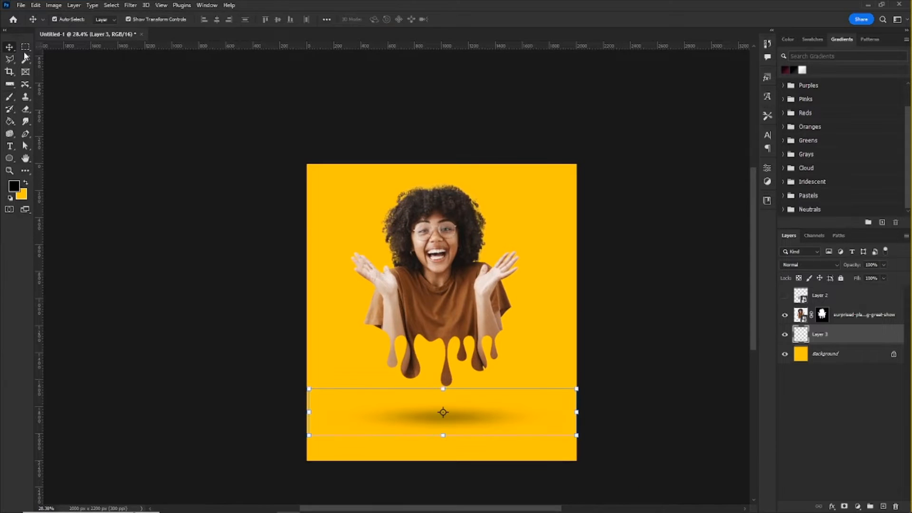
click(455, 281)
drag(455, 281, 457, 289)
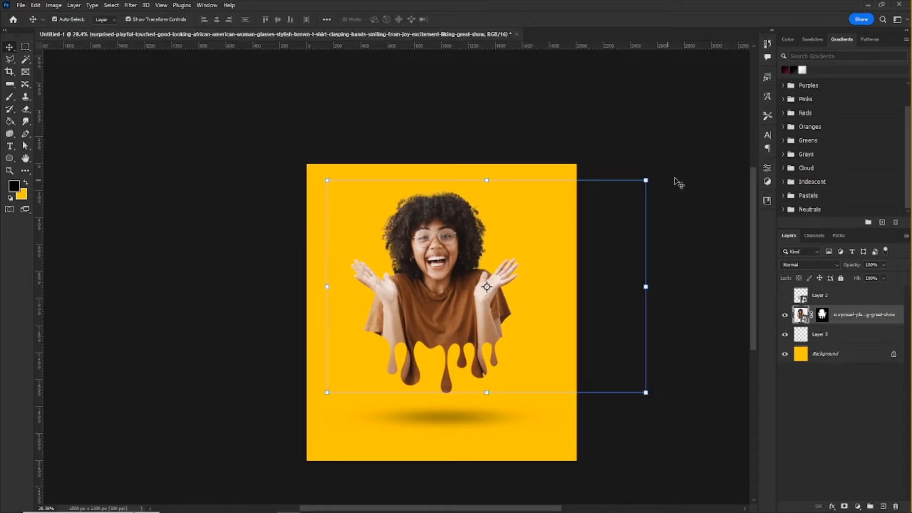
drag(409, 258, 409, 256)
Step: Examine the finished composition of the dripping woman and her shadow, both close up and as a whole
scroll(423, 262, up, 2)
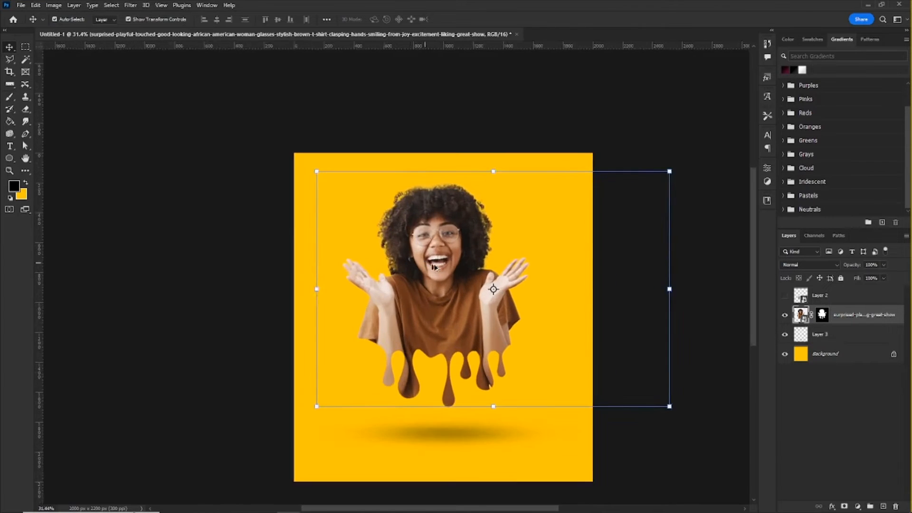
scroll(466, 347, up, 3)
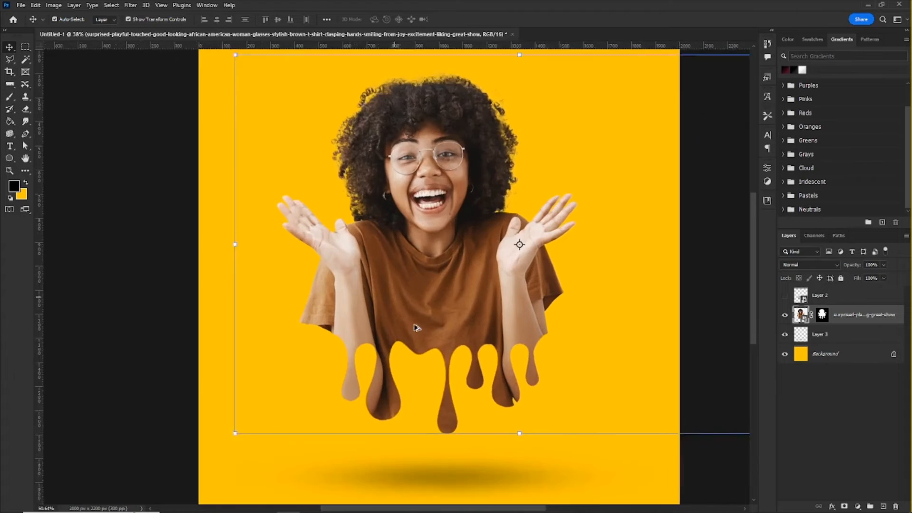
scroll(443, 270, down, 1)
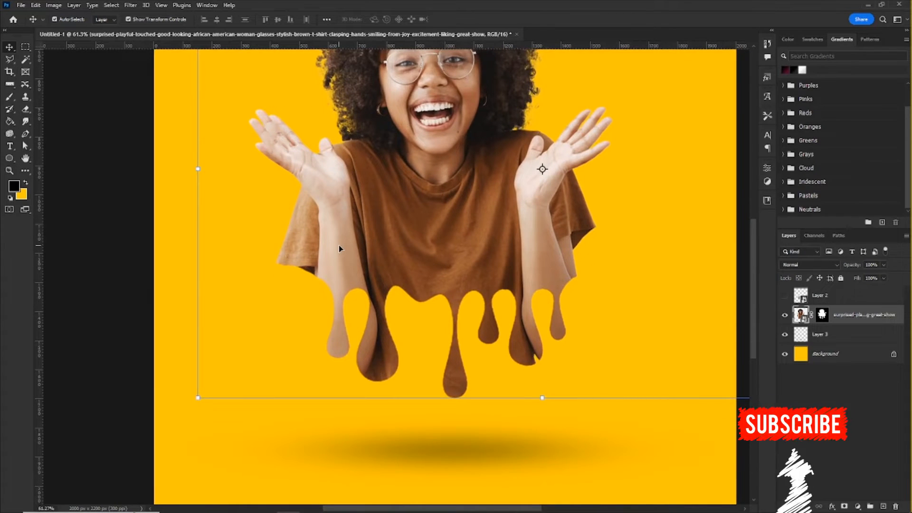
scroll(434, 309, up, 1)
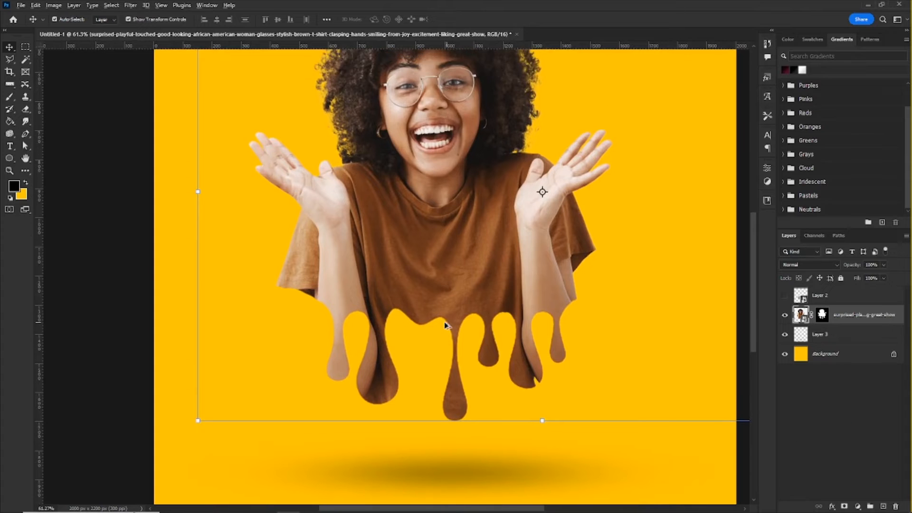
scroll(452, 326, down, 3)
scroll(455, 335, up, 3)
scroll(455, 335, down, 2)
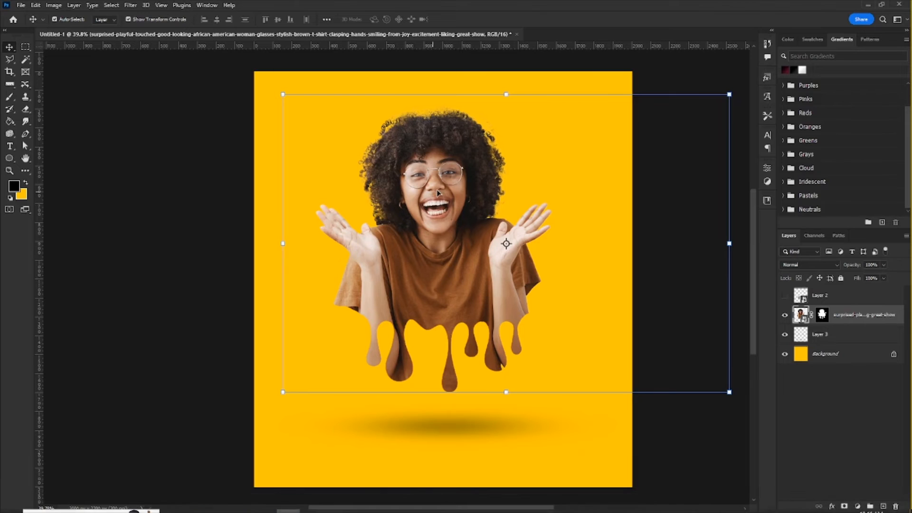
key(ctrl+h)
key(ctrl+h)
scroll(461, 240, down, 1)
scroll(461, 240, up, 1)
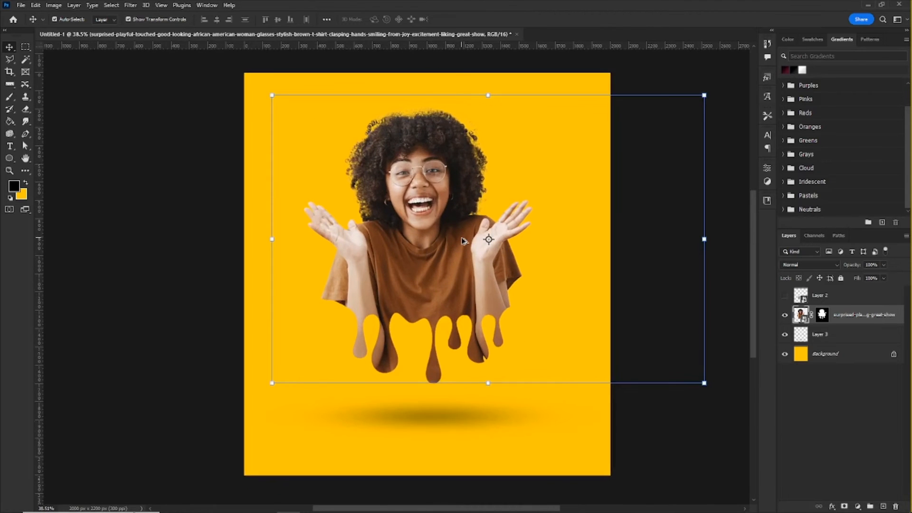
scroll(461, 240, down, 1)
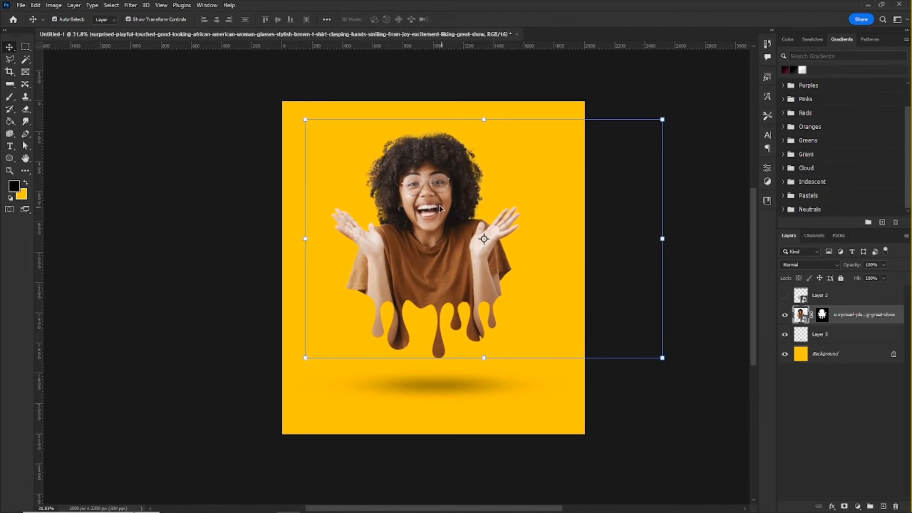